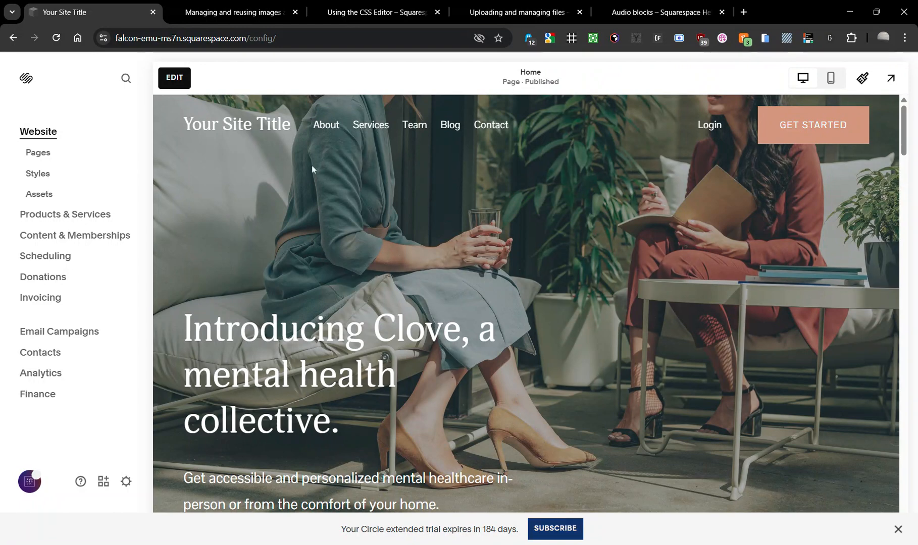
# - Look over the open Squarespace help articles on reusing images, the CSS Editor, file management and audio blocks, and return to the site
pyautogui.click(220, 11)
pyautogui.click(384, 4)
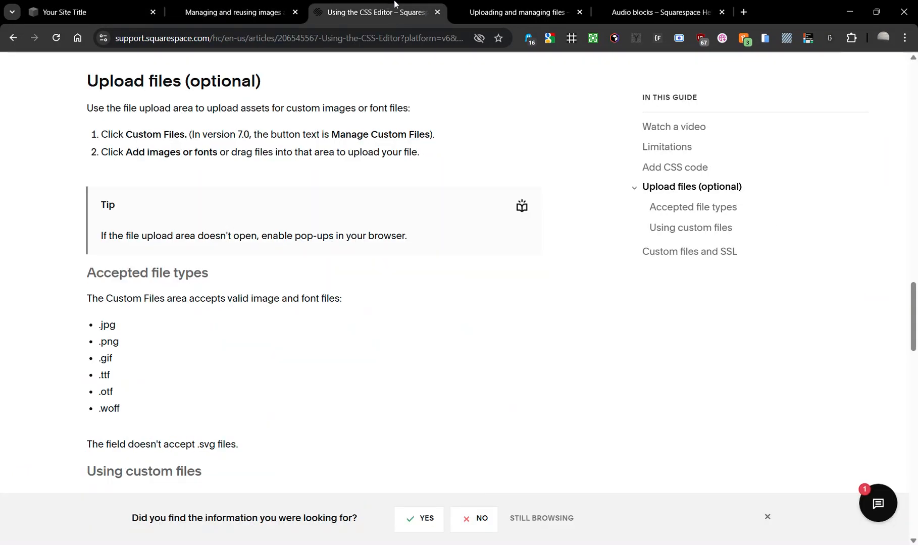
pyautogui.click(515, 12)
pyautogui.click(656, 12)
pyautogui.click(226, 10)
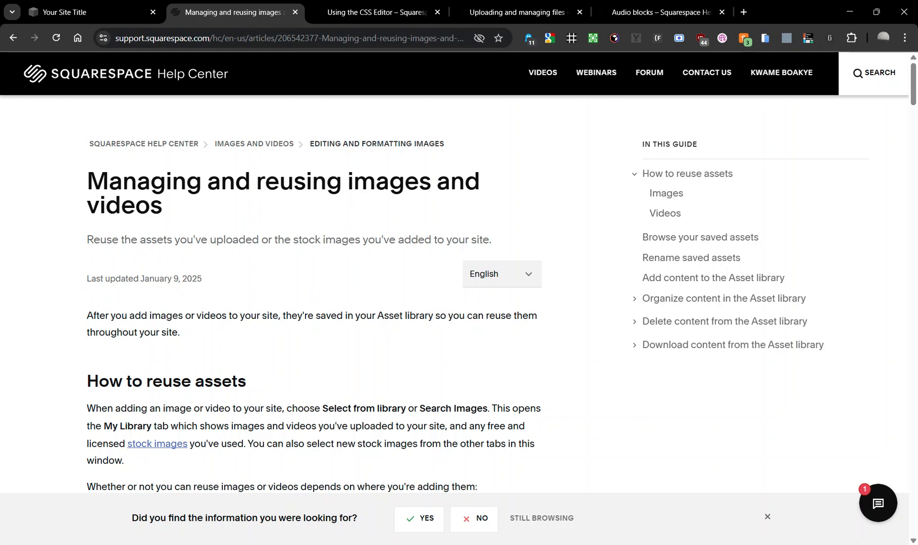
pyautogui.click(89, 6)
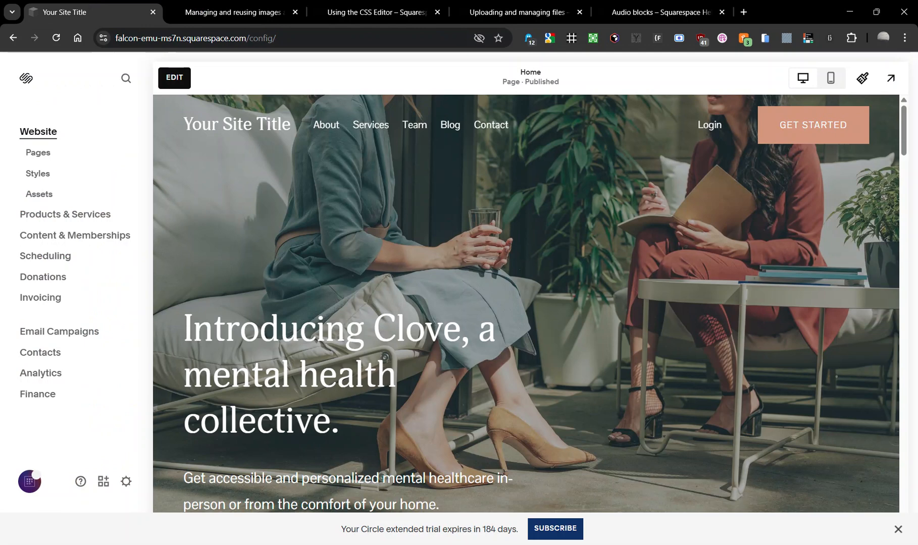
# - Create a folder named Branding in the website's Asset Library
pyautogui.click(44, 200)
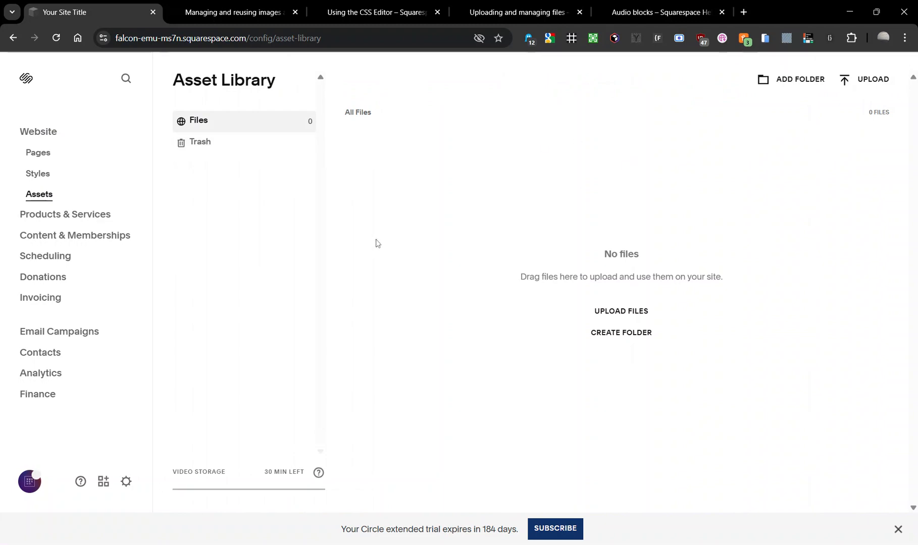
pyautogui.click(787, 82)
pyautogui.write('Brand')
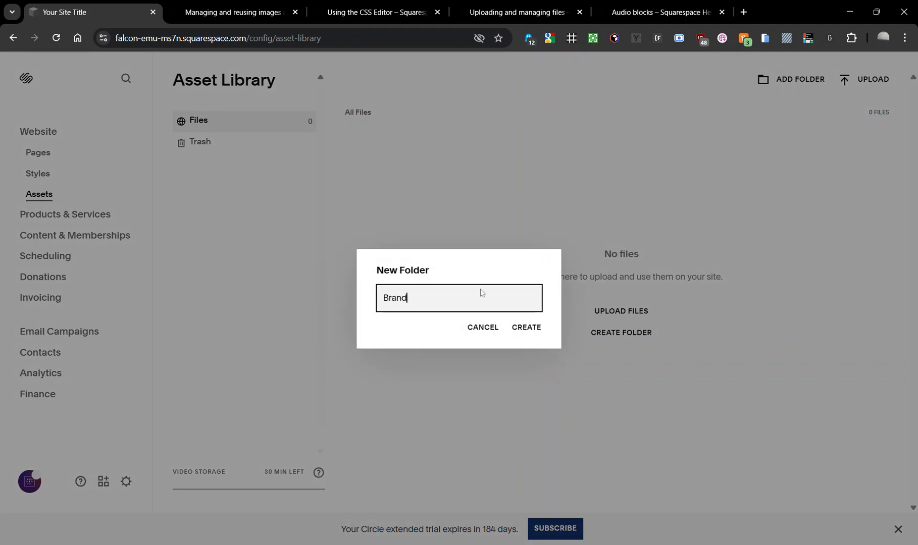
pyautogui.hotkey('ctrl', 'a')
pyautogui.write('Branding')
pyautogui.click(523, 326)
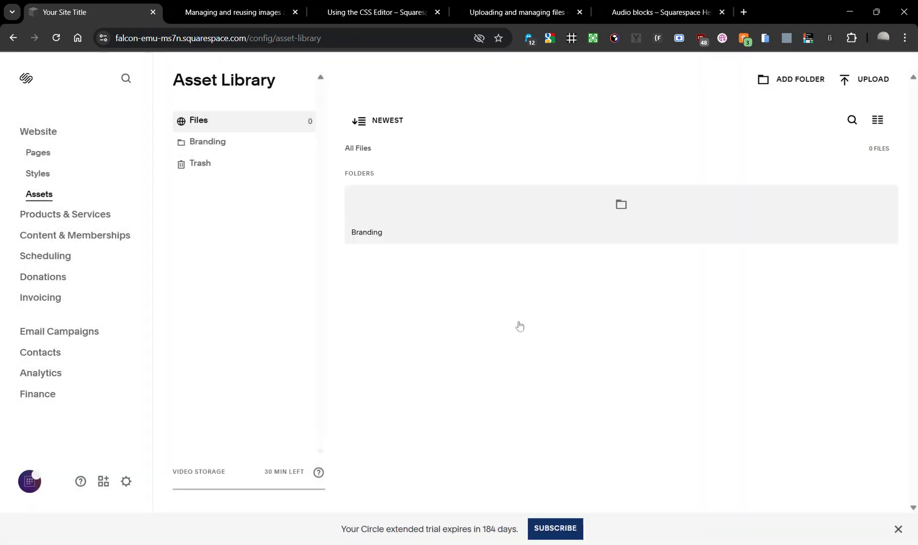
pyautogui.click(779, 87)
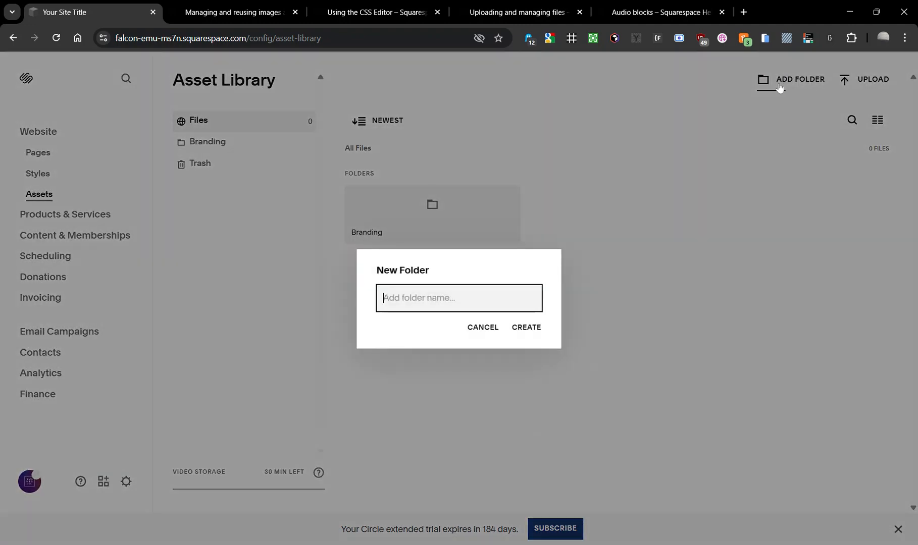
pyautogui.write('H')
pyautogui.press('BackSpace')
pyautogui.click(482, 329)
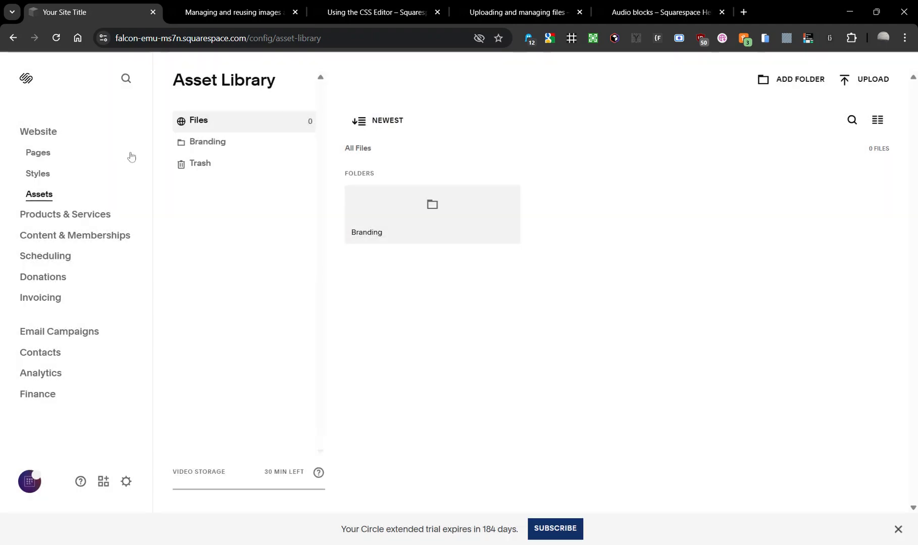
# - Open the site's Team page in the preview and look through its team member sections
pyautogui.click(38, 132)
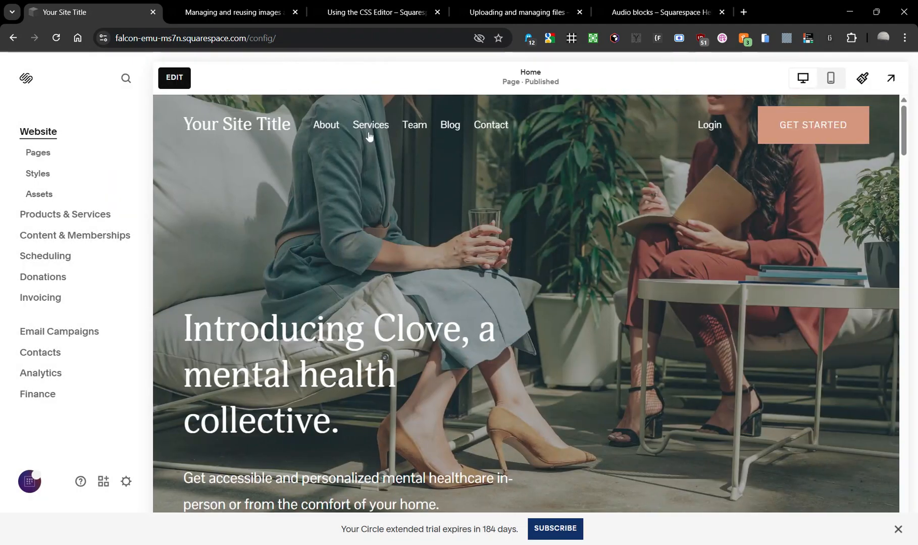
pyautogui.click(415, 130)
pyautogui.scroll(-10, 349, 256)
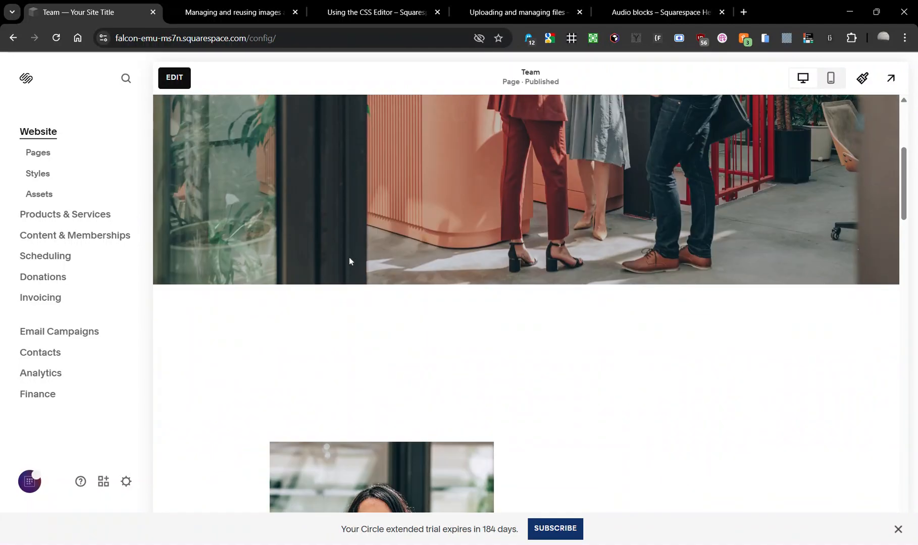
pyautogui.scroll(-10, 350, 256)
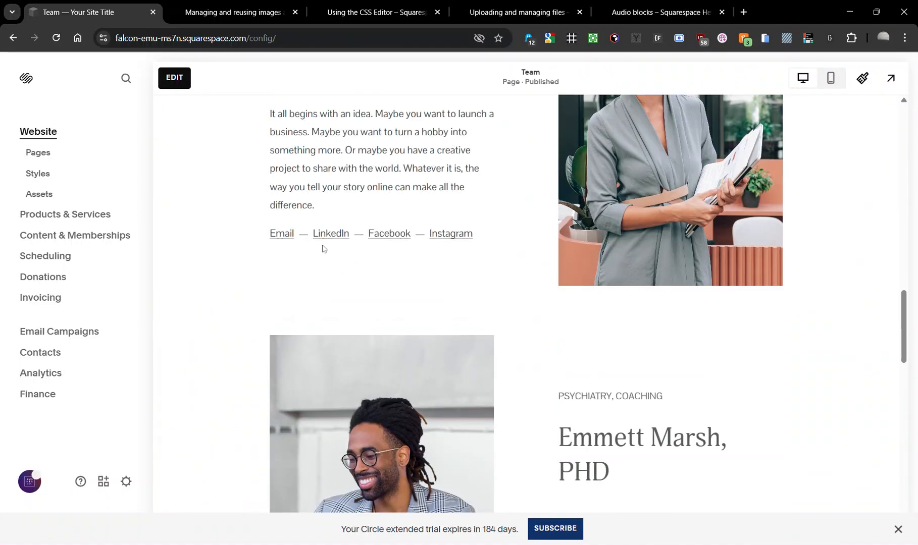
# - Create a second Asset Library folder named Team Page
pyautogui.click(39, 194)
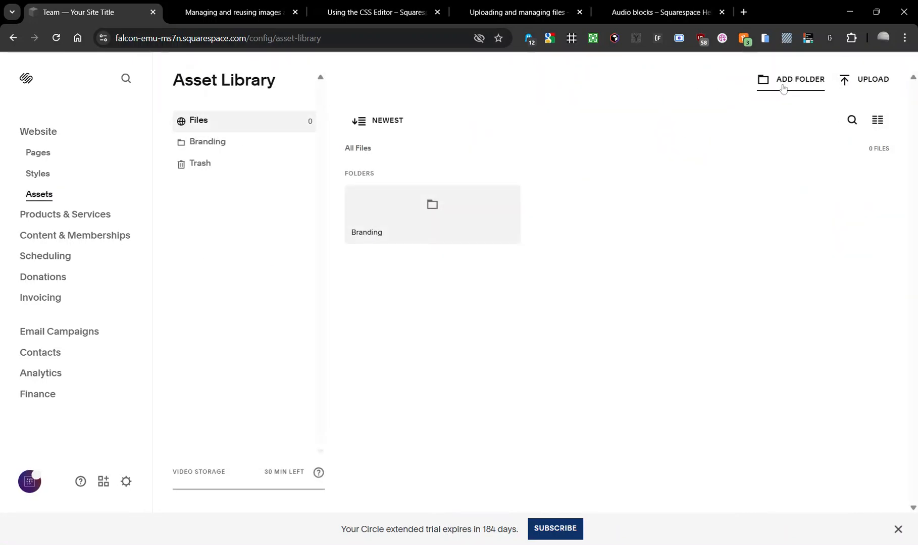
pyautogui.click(783, 87)
pyautogui.write('Team ')
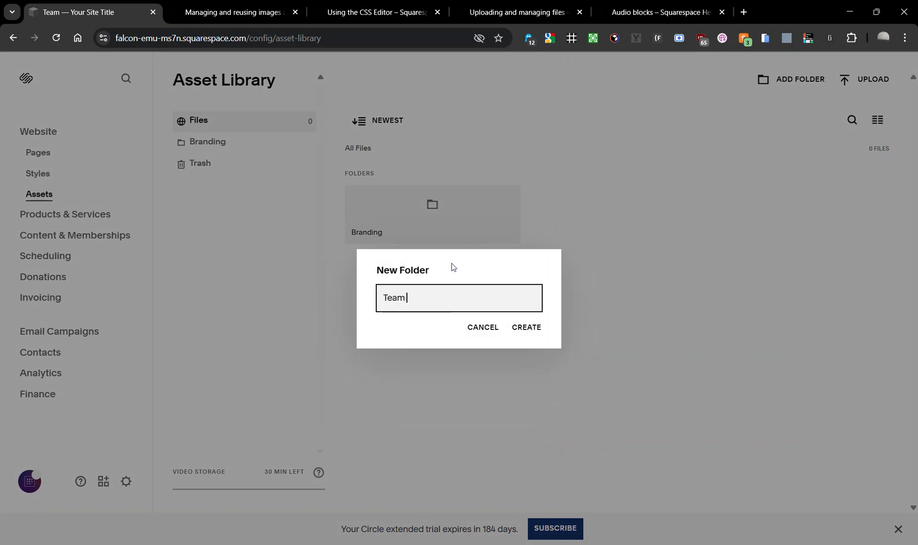
pyautogui.write('Page')
pyautogui.click(526, 328)
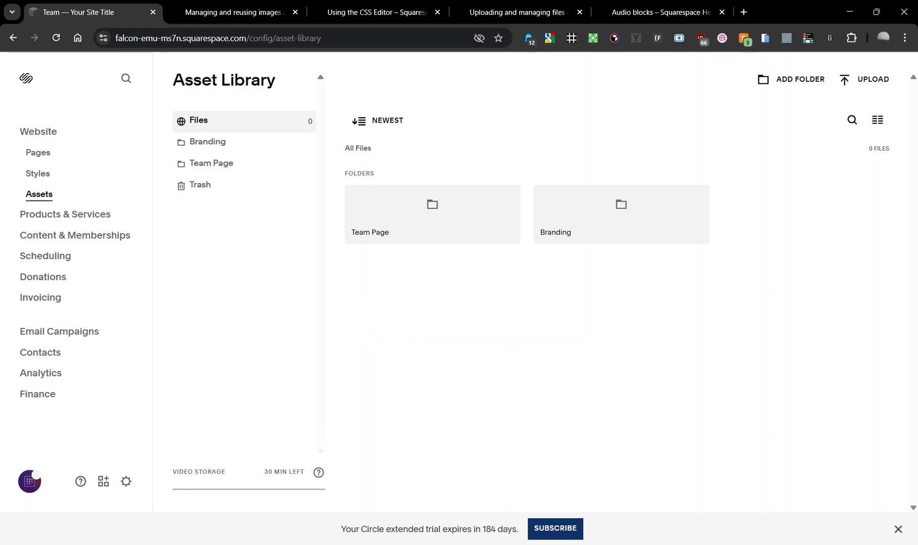
# - Open the Team Page folder and upload the image pexels-cottonbro-4790061.jpg into it
pyautogui.click(451, 234)
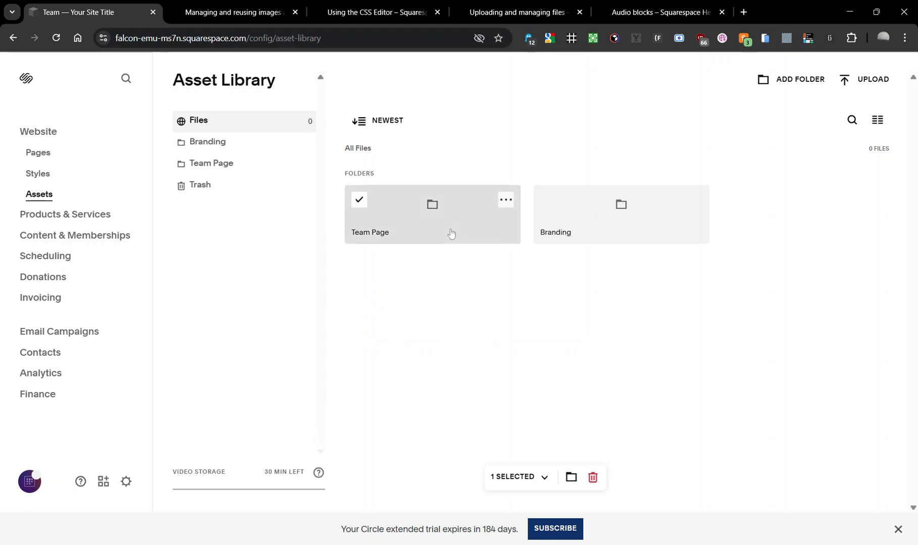
pyautogui.doubleClick(414, 211)
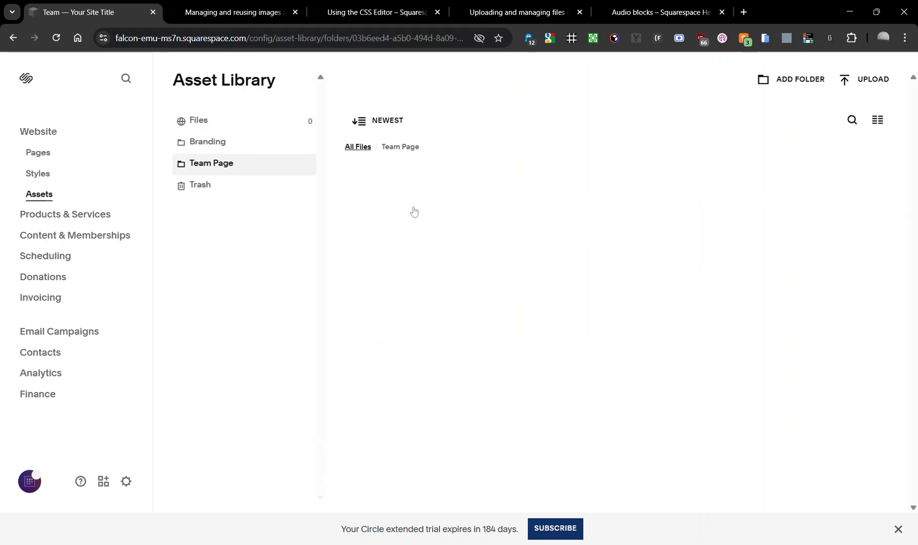
pyautogui.click(641, 317)
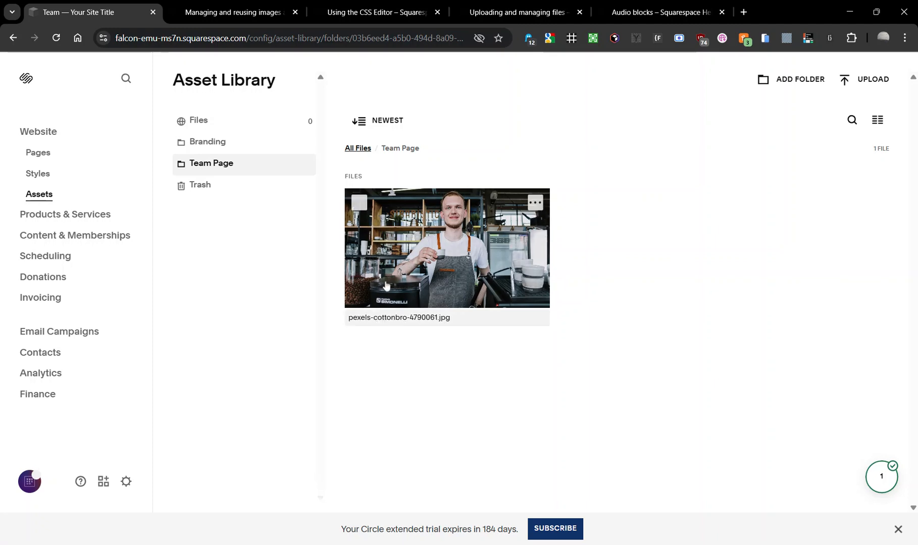
# - Put the Team page into edit mode and remove the demo picture from the first team member's image block
pyautogui.click(36, 135)
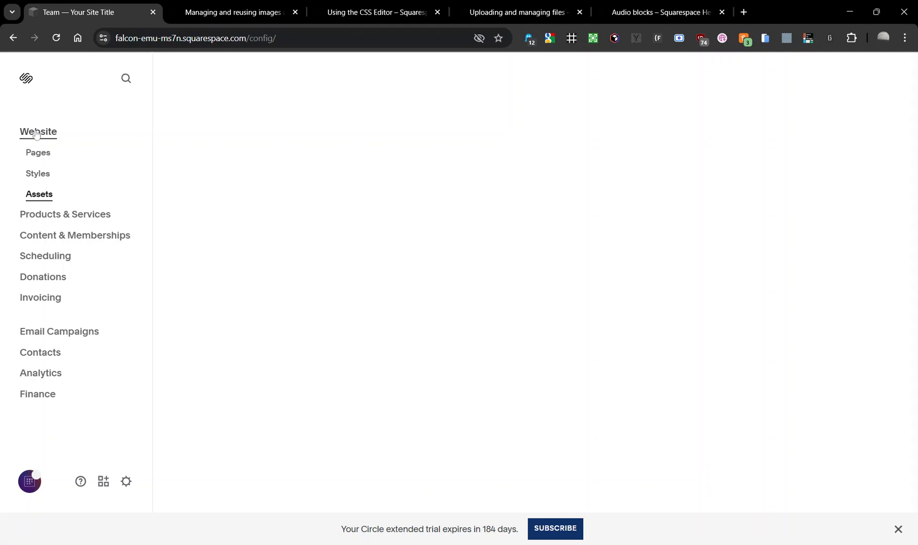
pyautogui.scroll(10, 489, 201)
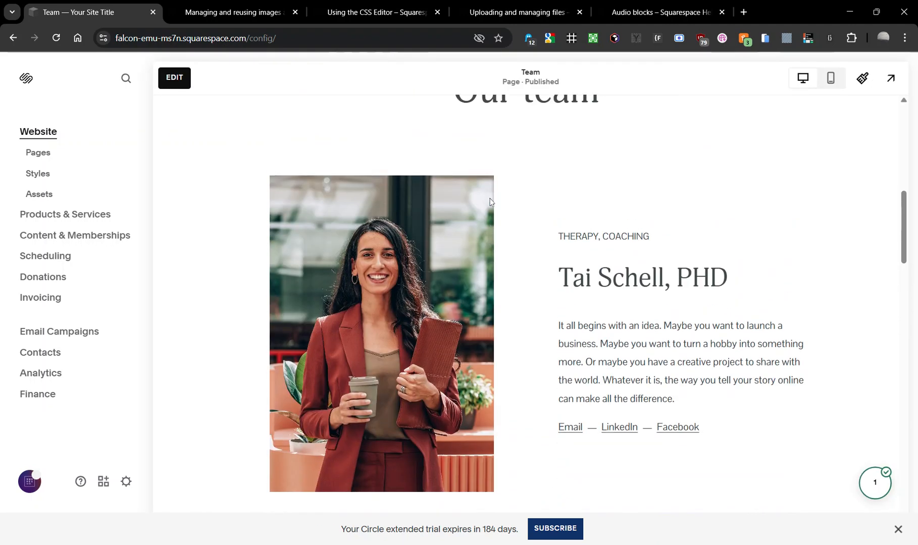
pyautogui.click(174, 78)
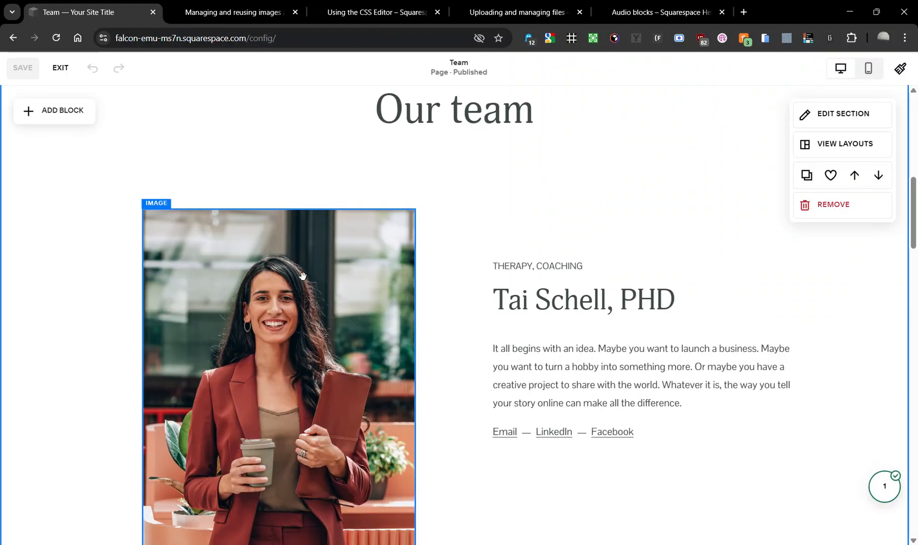
pyautogui.doubleClick(302, 276)
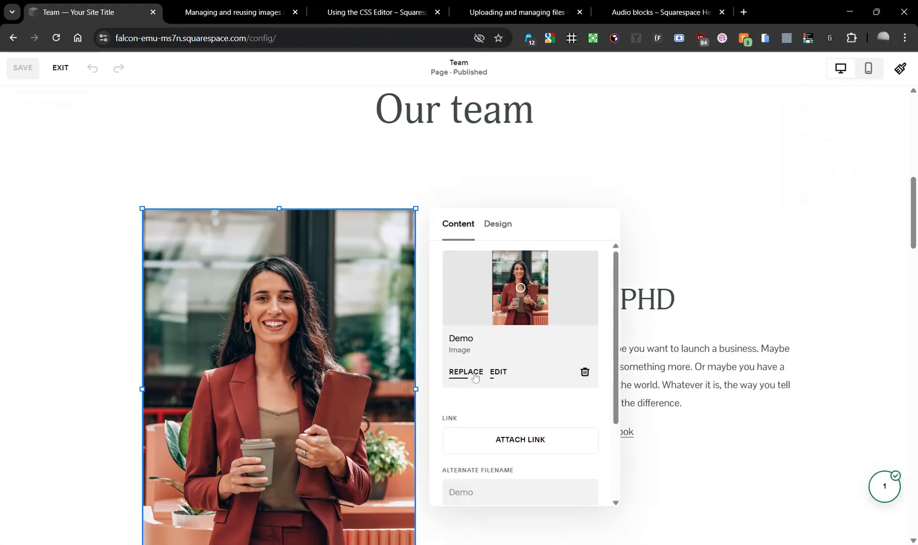
pyautogui.click(584, 372)
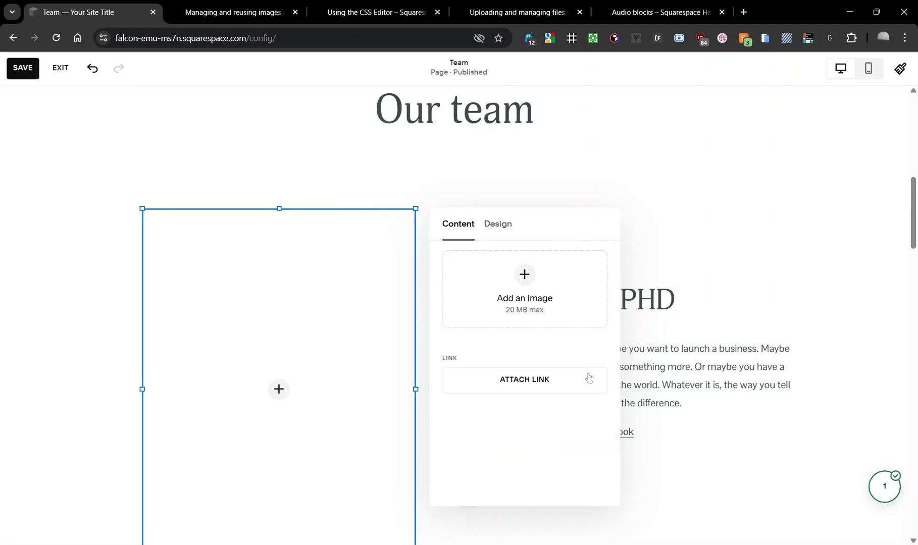
# - Open the asset library from the emptied image block, check the Team Page folder and return to all files
pyautogui.click(523, 275)
pyautogui.click(491, 331)
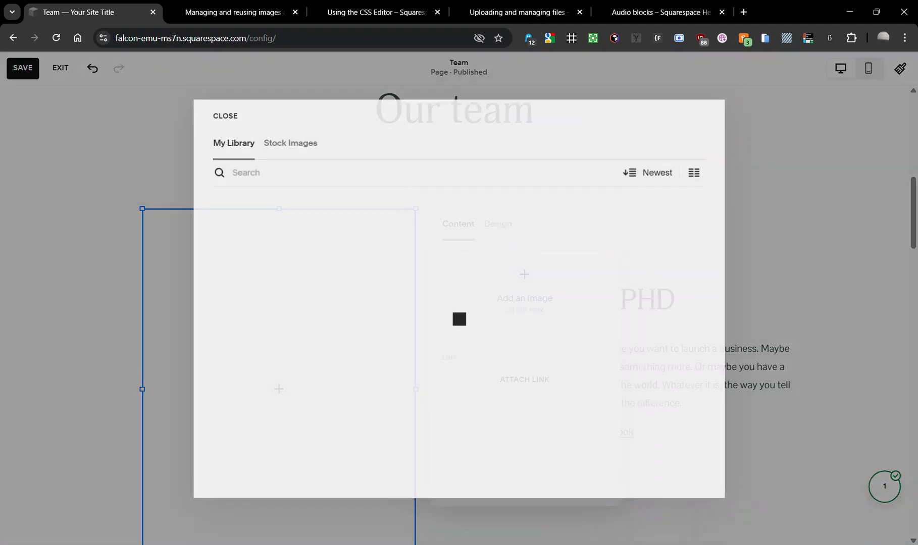
pyautogui.click(283, 251)
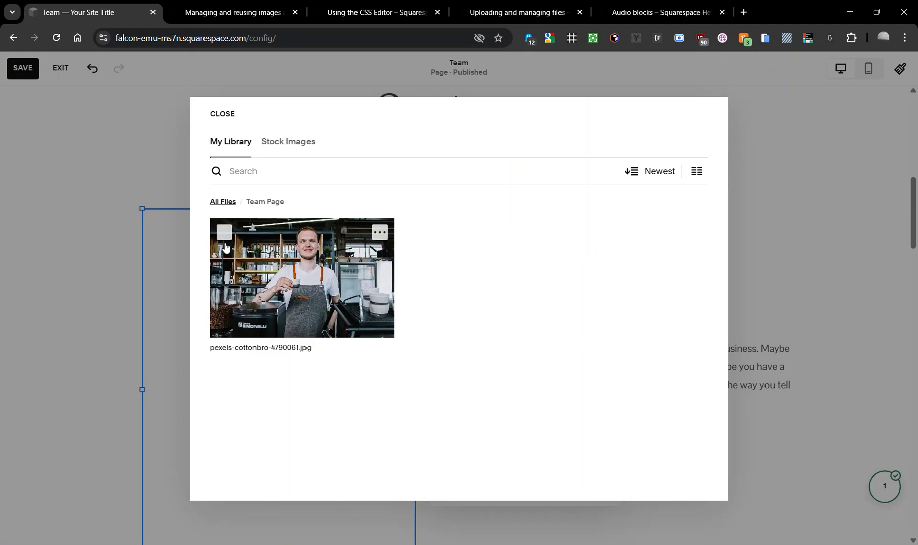
pyautogui.click(219, 203)
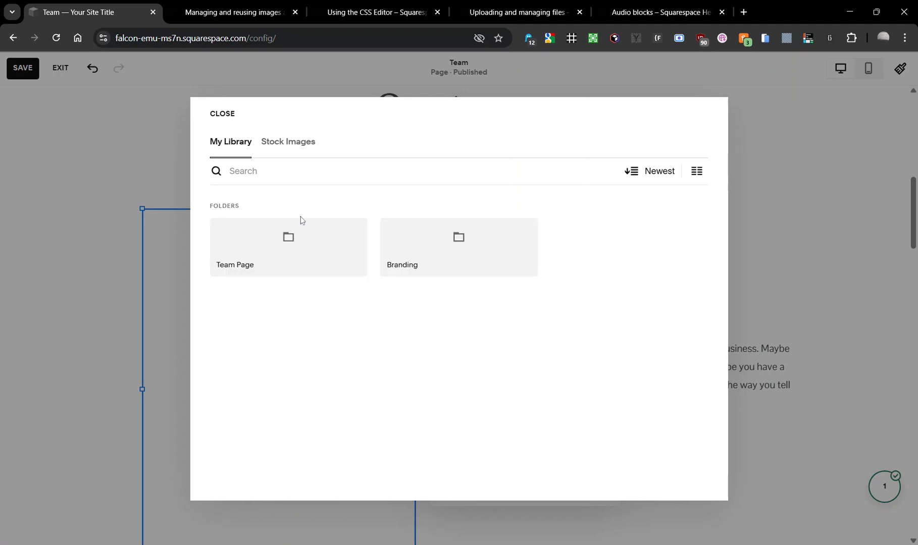
# - Search the library for "pexels" and place pexels-cottonbro-4790061.jpg in the first team member's image block
pyautogui.click(243, 171)
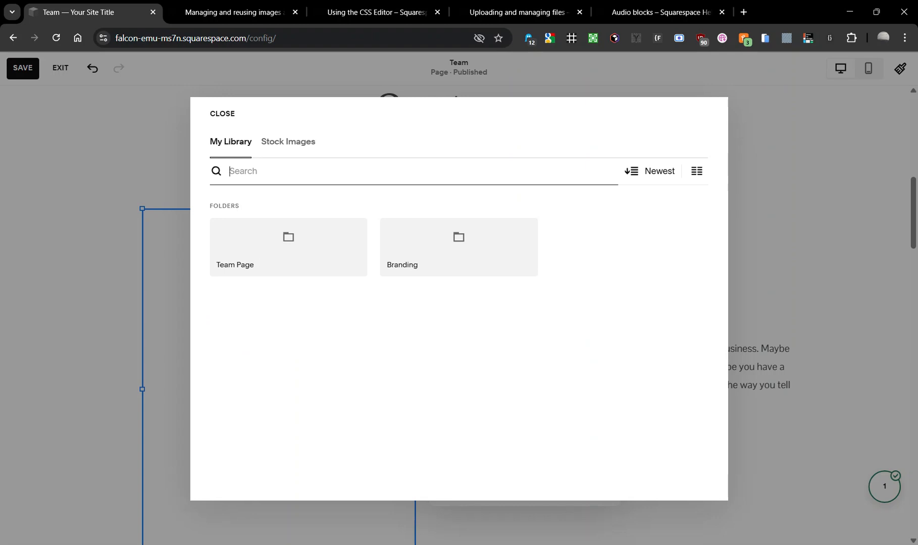
pyautogui.write('james')
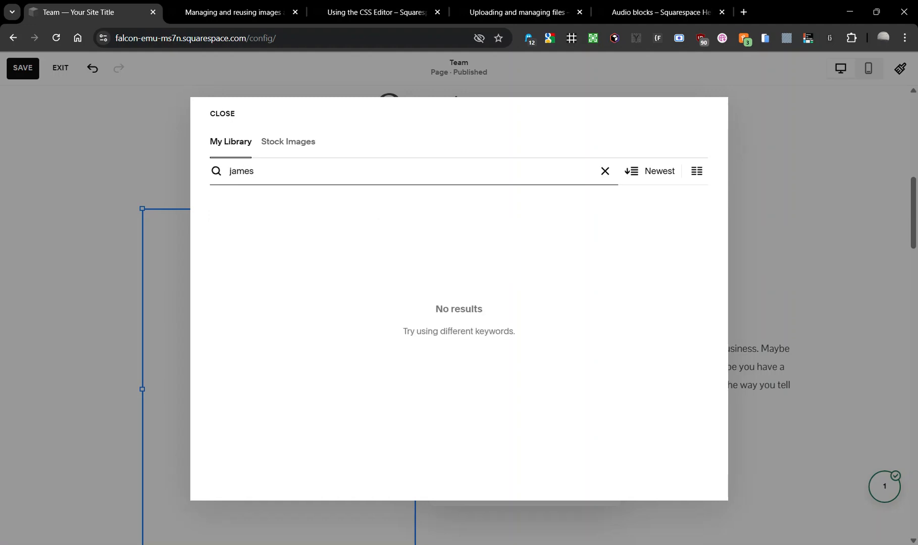
pyautogui.hotkey('ctrl', 'a')
pyautogui.write('pexels')
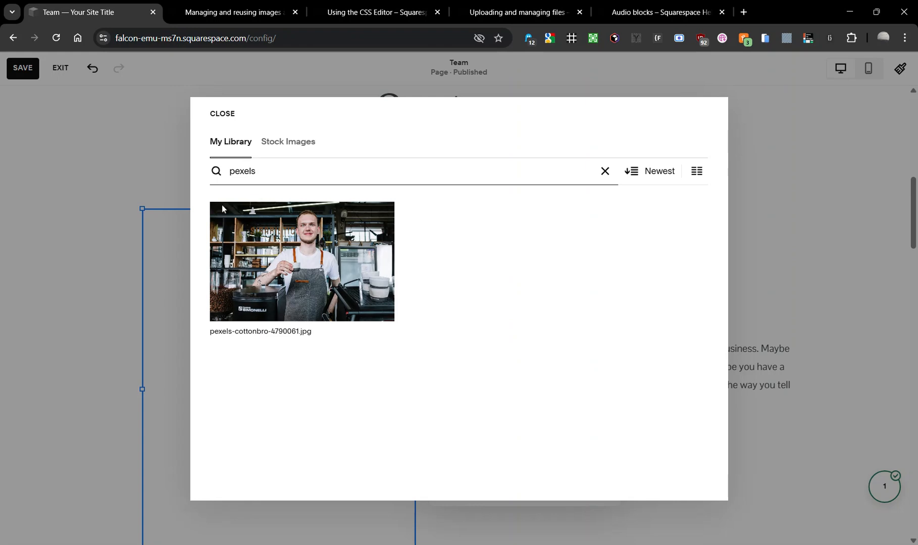
pyautogui.click(232, 237)
pyautogui.click(690, 481)
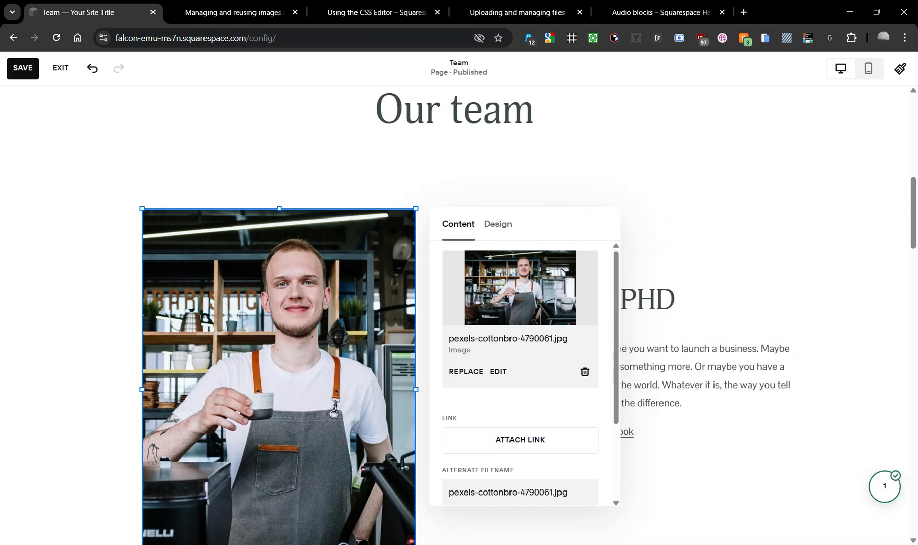
pyautogui.click(720, 344)
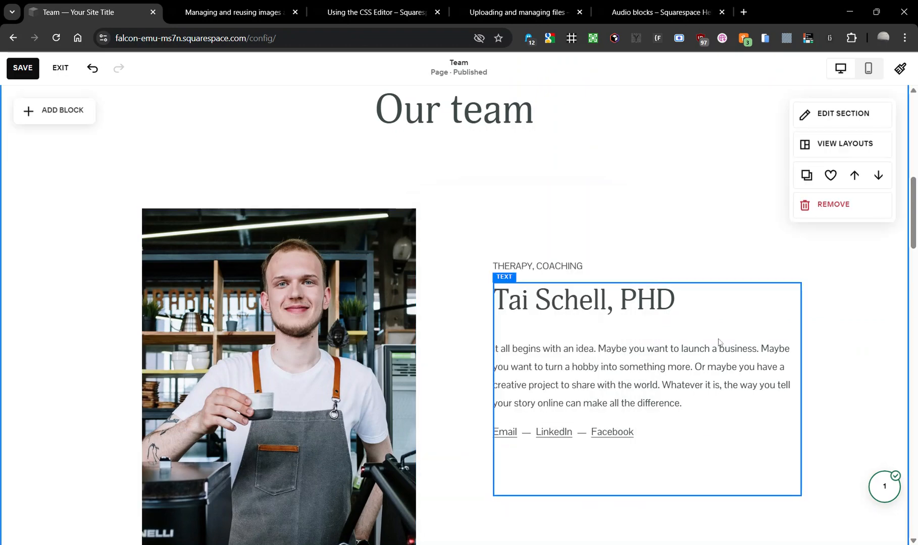
# - Examine the options for adding an image or a video as the background of the team section
pyautogui.scroll(-5, 720, 343)
pyautogui.scroll(-5, 719, 341)
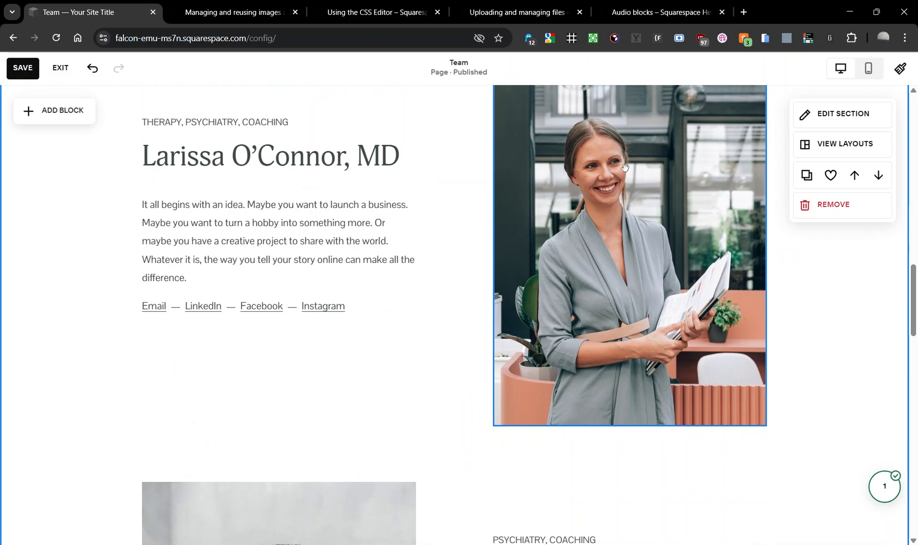
pyautogui.scroll(1, 606, 194)
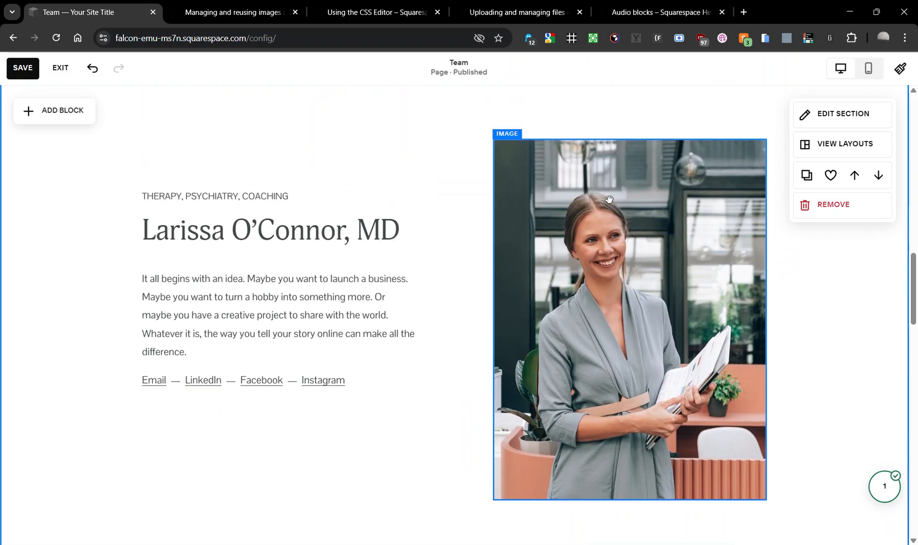
pyautogui.click(828, 113)
pyautogui.click(805, 156)
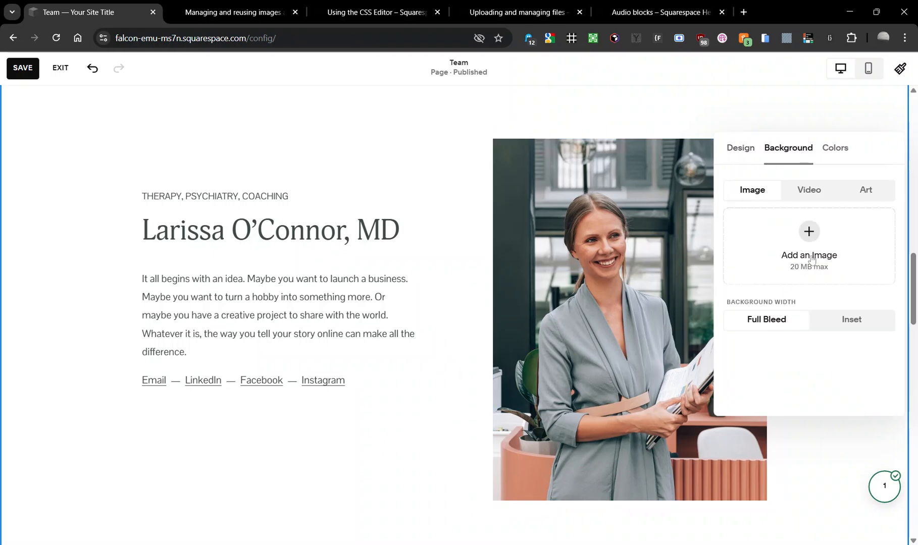
pyautogui.click(810, 232)
pyautogui.click(807, 189)
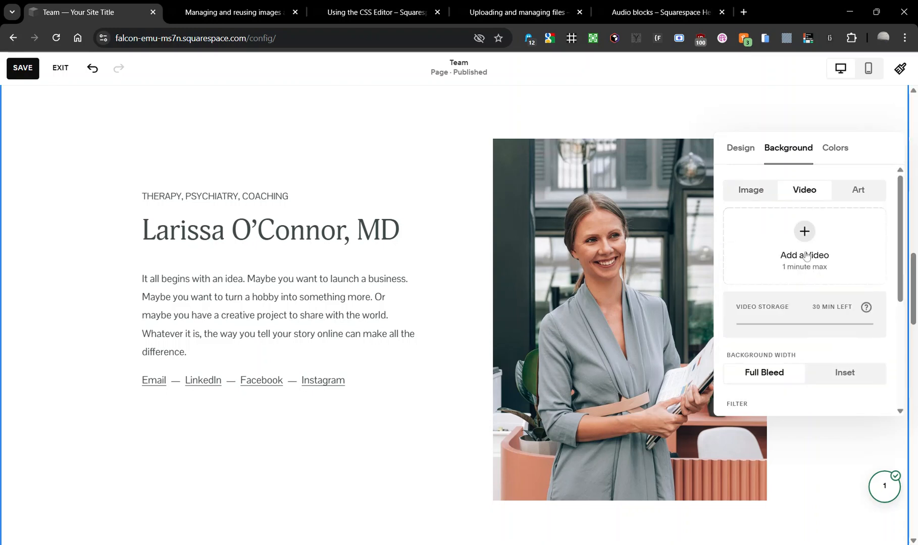
pyautogui.click(805, 231)
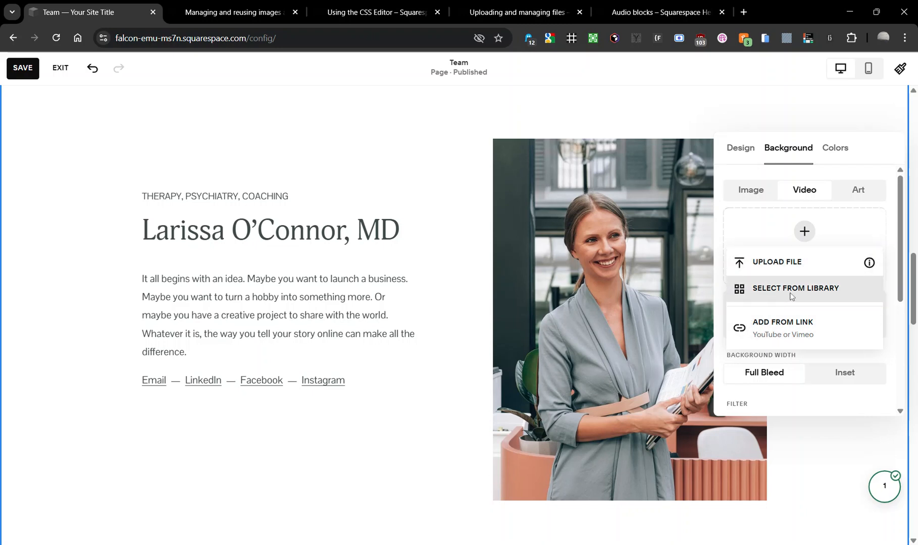
# - Switch the team section's background to an image and browse the stock images for it
pyautogui.click(759, 203)
pyautogui.click(759, 203)
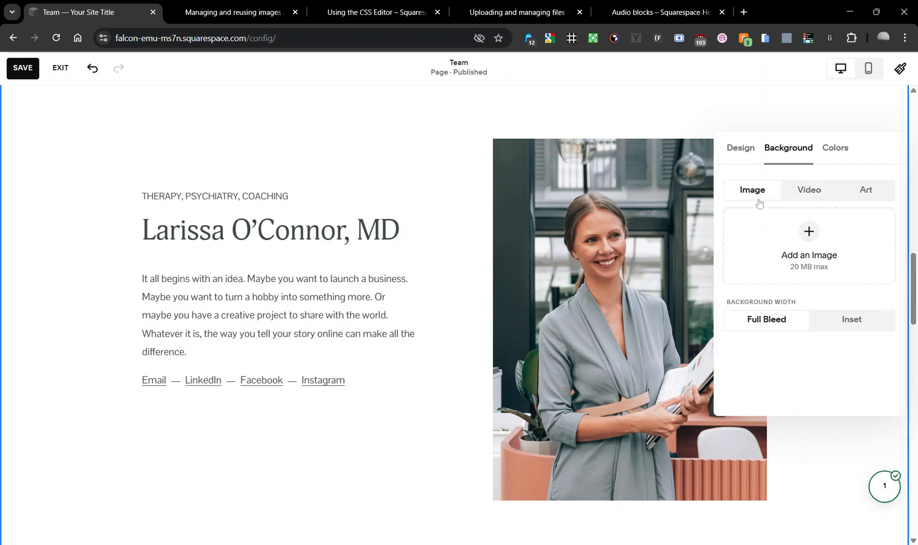
pyautogui.click(809, 231)
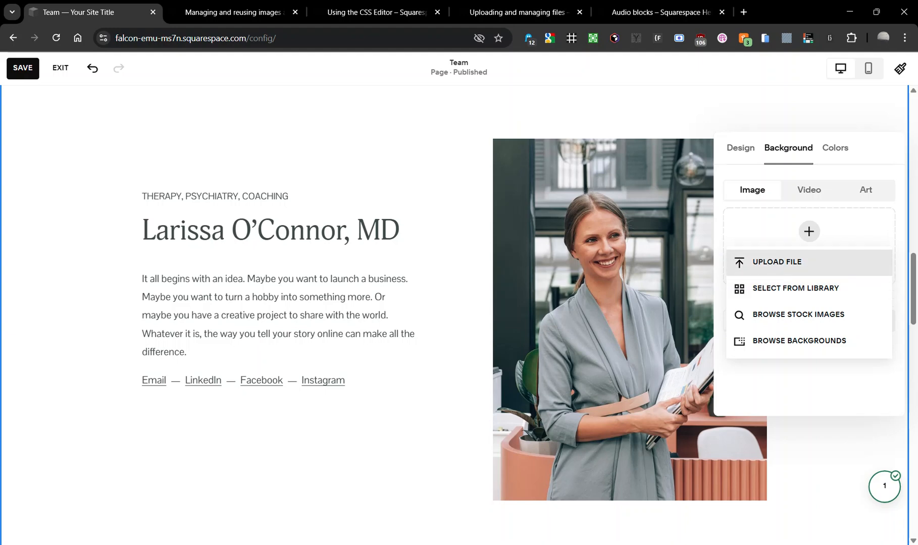
pyautogui.click(774, 267)
pyautogui.click(801, 232)
pyautogui.click(788, 314)
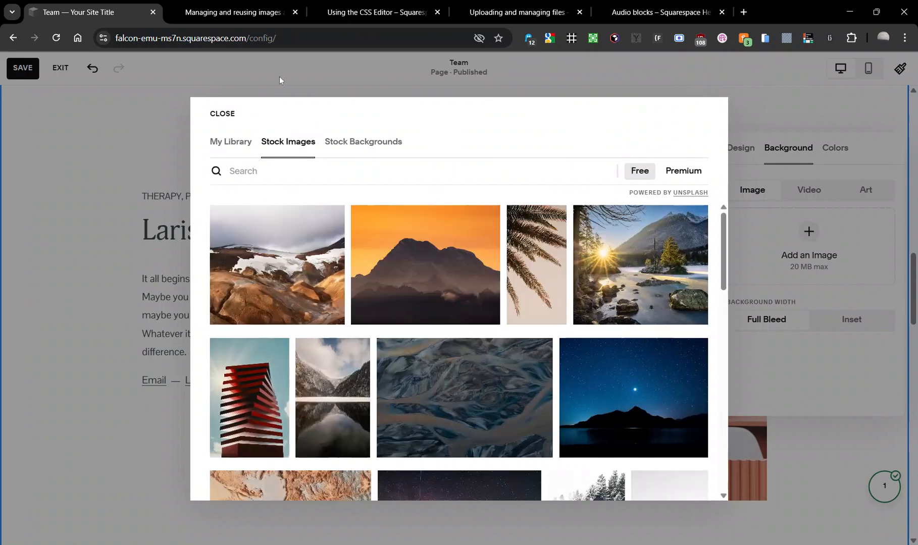
# - Search the free stock images for "happy person" and set the laughing curly-haired person photo as the section background
pyautogui.write('happy')
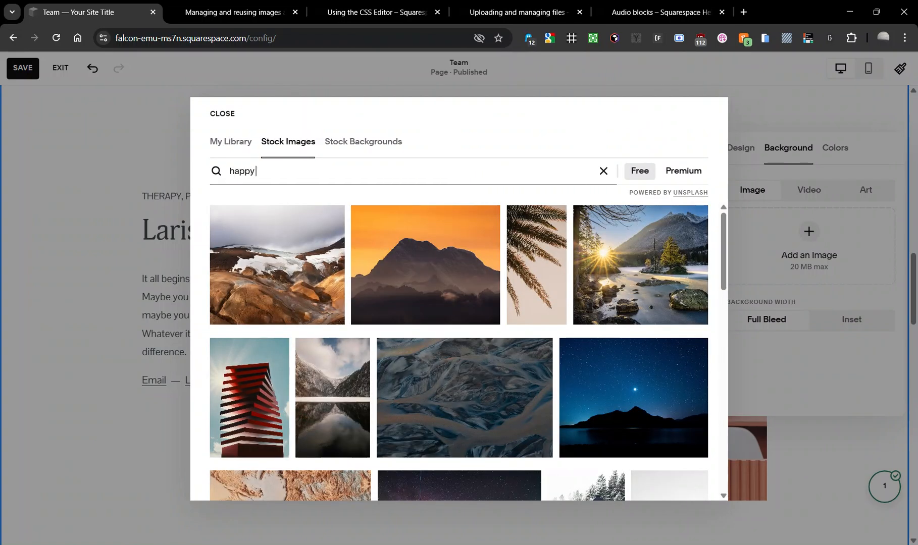
pyautogui.write(' person')
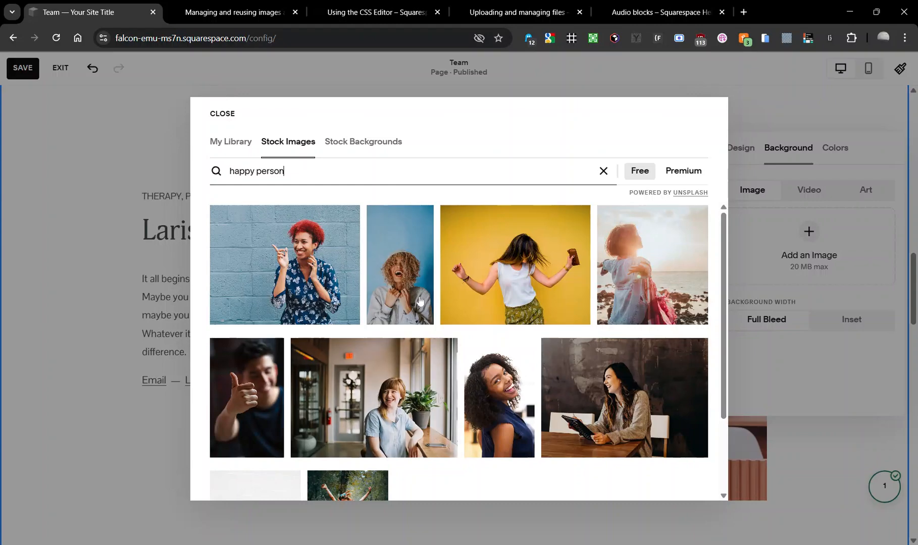
pyautogui.click(398, 248)
pyautogui.click(637, 378)
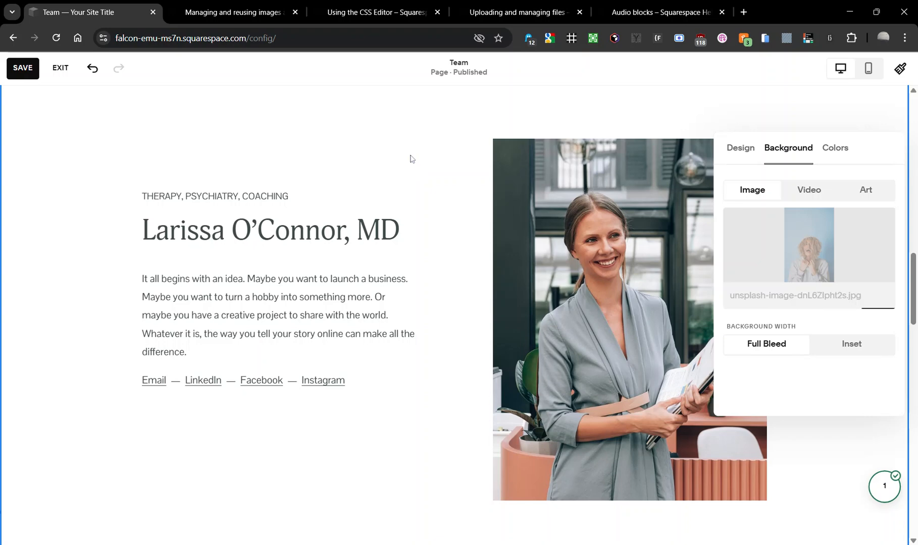
pyautogui.click(411, 157)
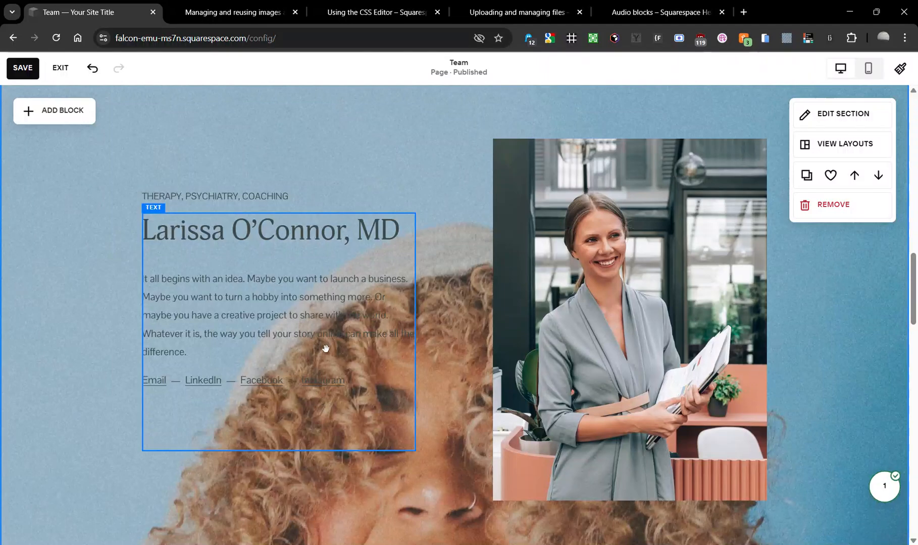
pyautogui.scroll(-5, 323, 354)
pyautogui.scroll(7, 326, 349)
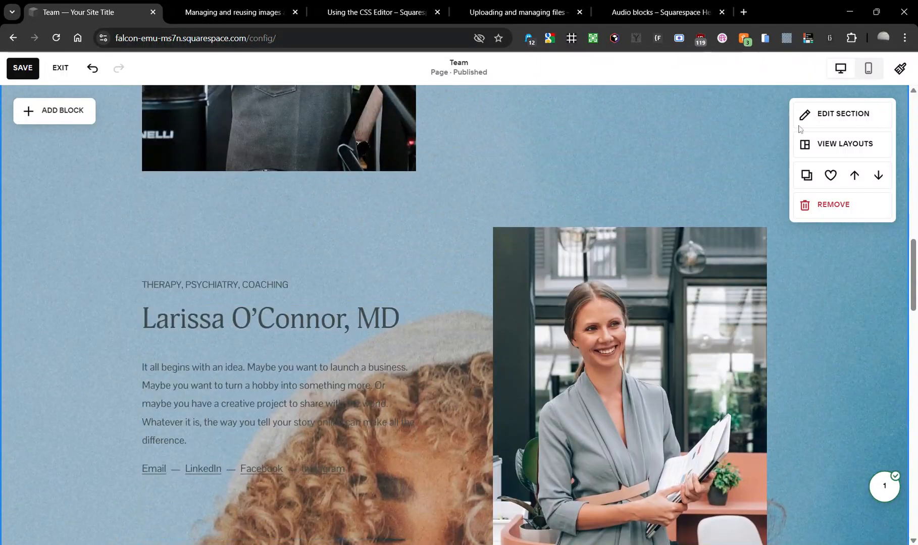
# - Remove the stock image from the team section's background
pyautogui.click(808, 127)
pyautogui.click(787, 147)
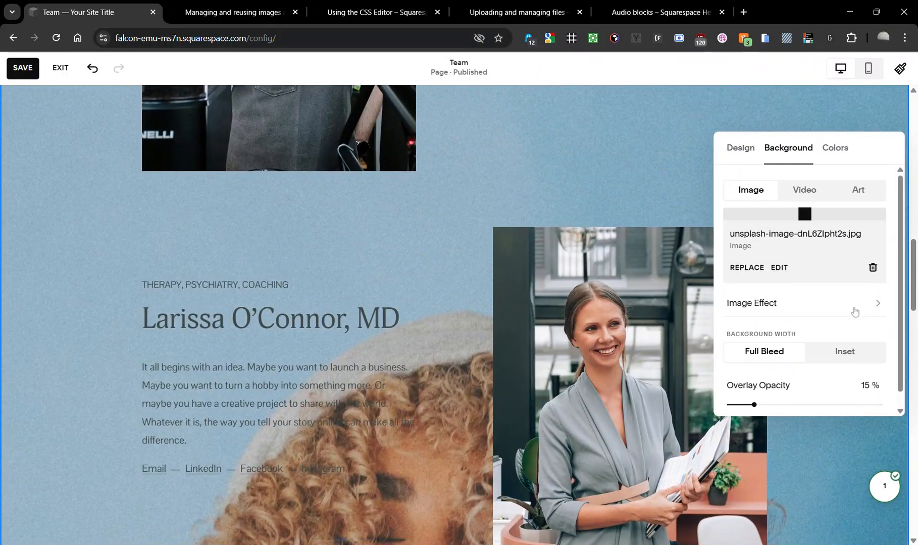
pyautogui.click(872, 328)
# - Replace the second team member's demo picture with the unsplash-image-dnL6ZIpht2s.jpg file from the library
pyautogui.click(606, 306)
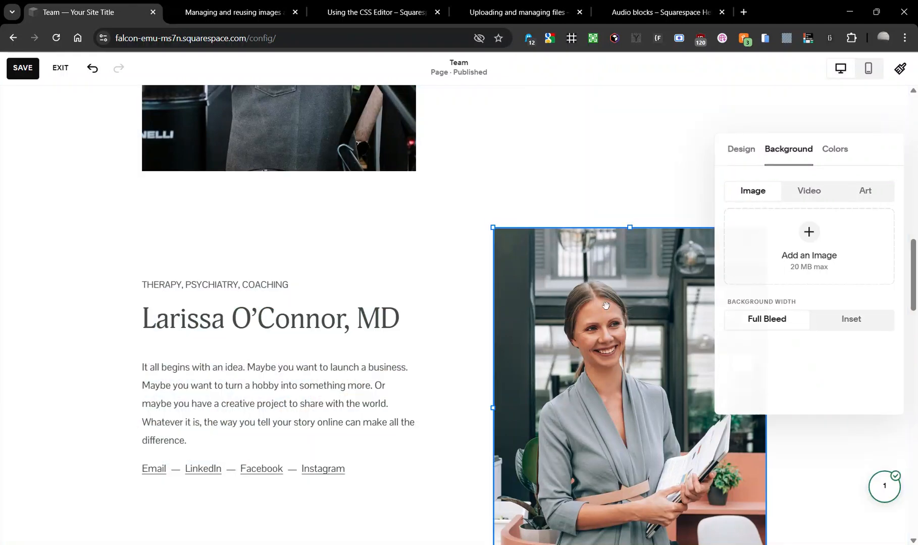
pyautogui.click(750, 392)
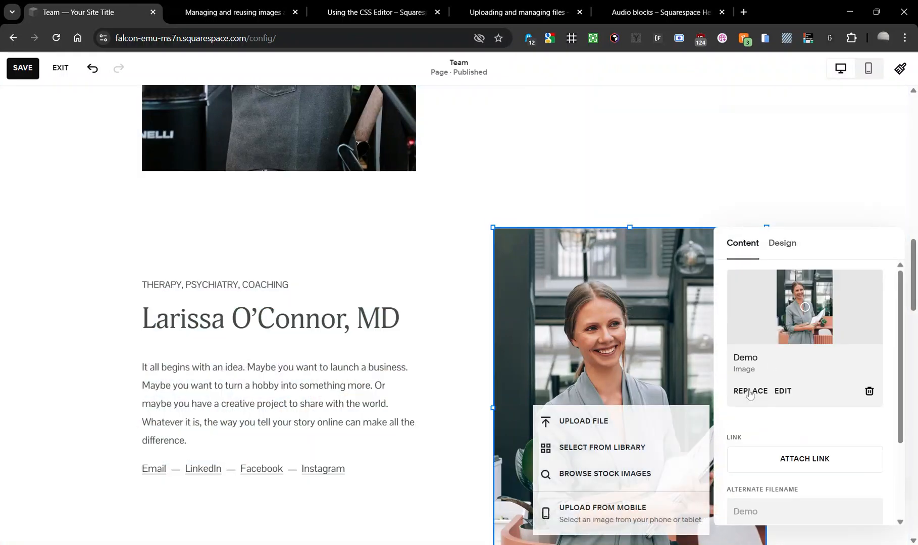
pyautogui.click(580, 453)
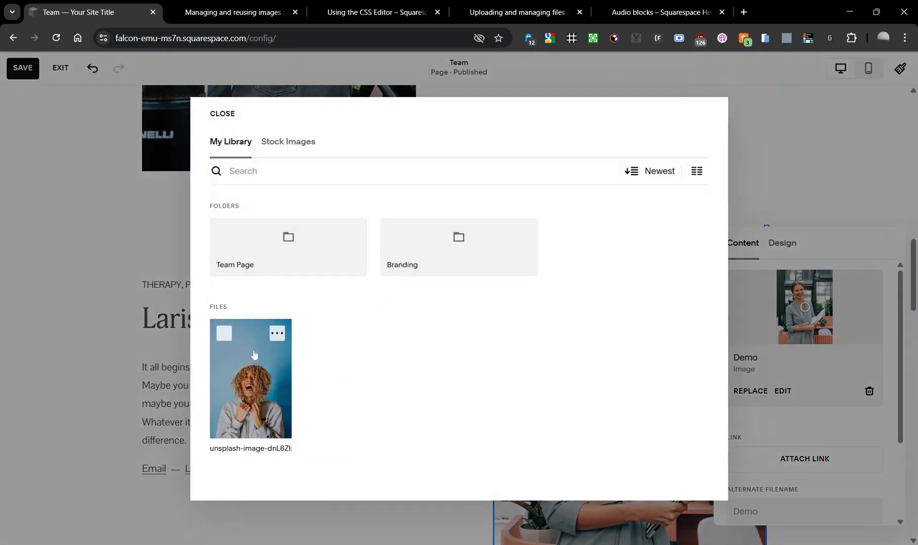
pyautogui.click(248, 381)
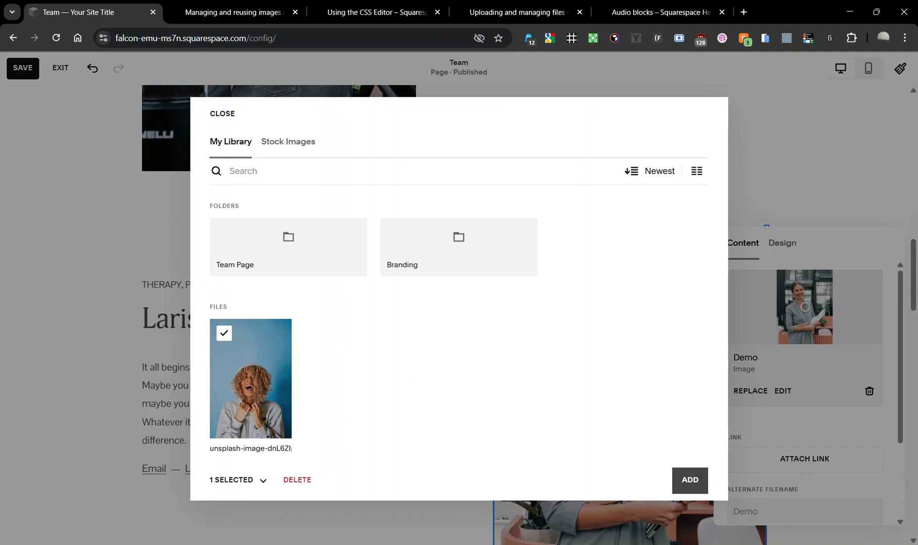
pyautogui.click(691, 484)
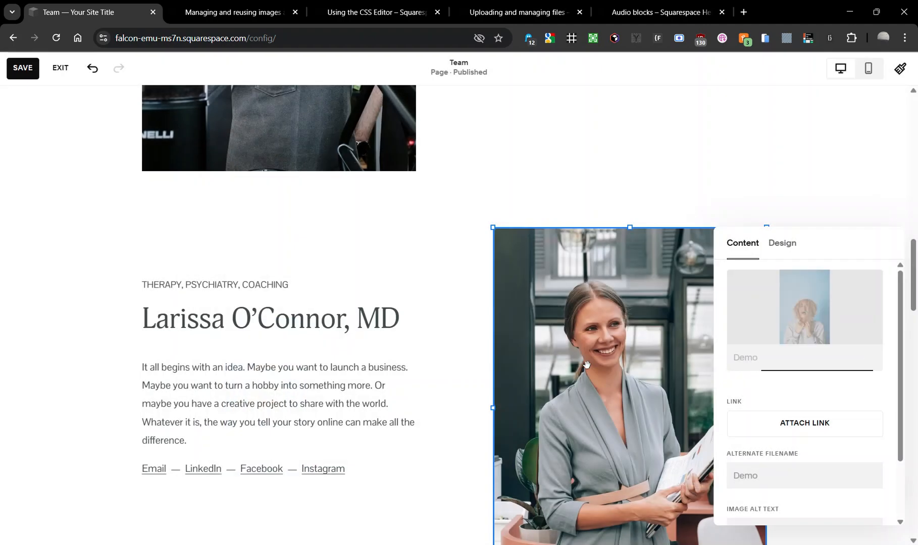
pyautogui.scroll(-2, 384, 229)
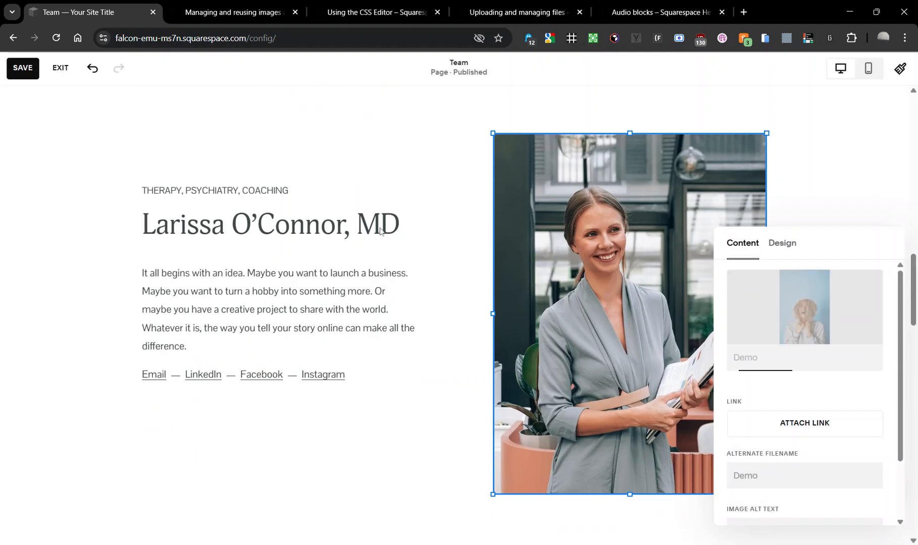
pyautogui.click(350, 157)
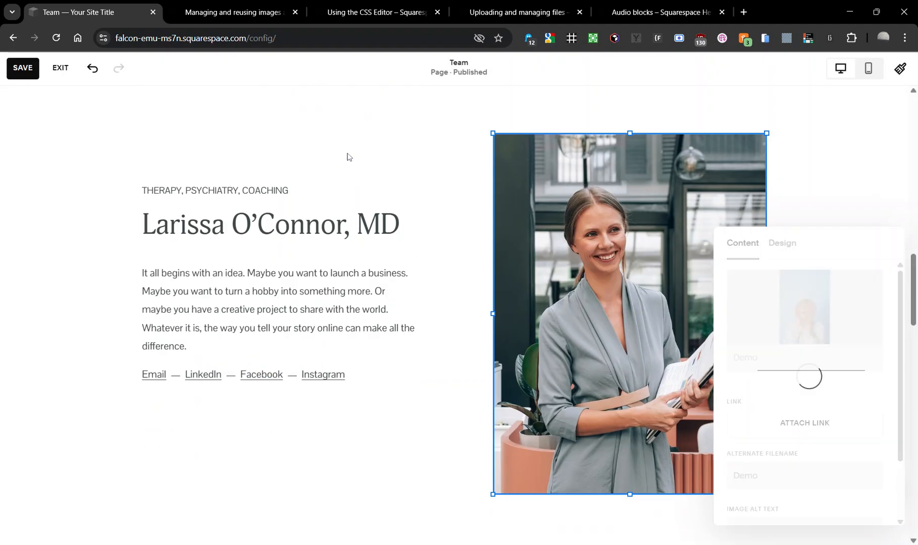
# - Save the Team page, leave edit mode and check the second team member's new photo
pyautogui.click(19, 73)
pyautogui.click(61, 69)
pyautogui.scroll(-5, 362, 222)
pyautogui.scroll(-10, 361, 222)
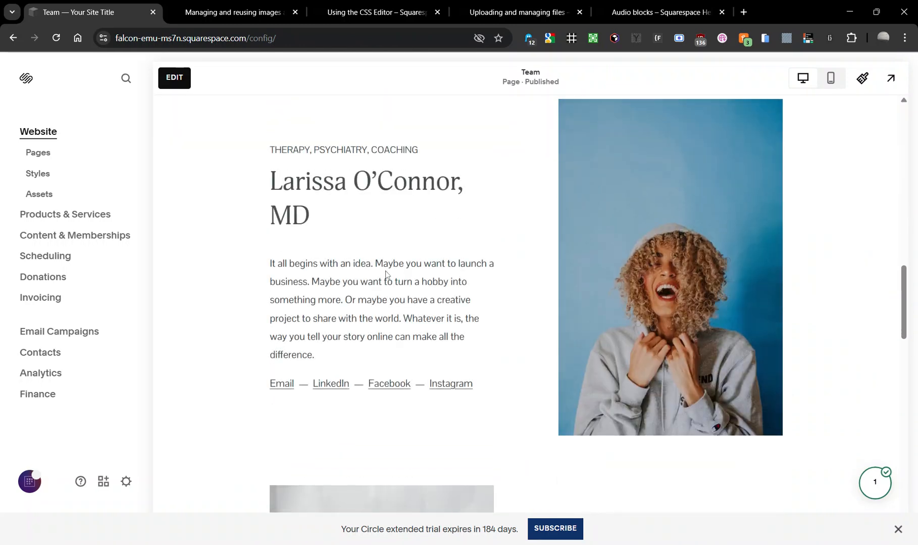
pyautogui.scroll(1, 528, 303)
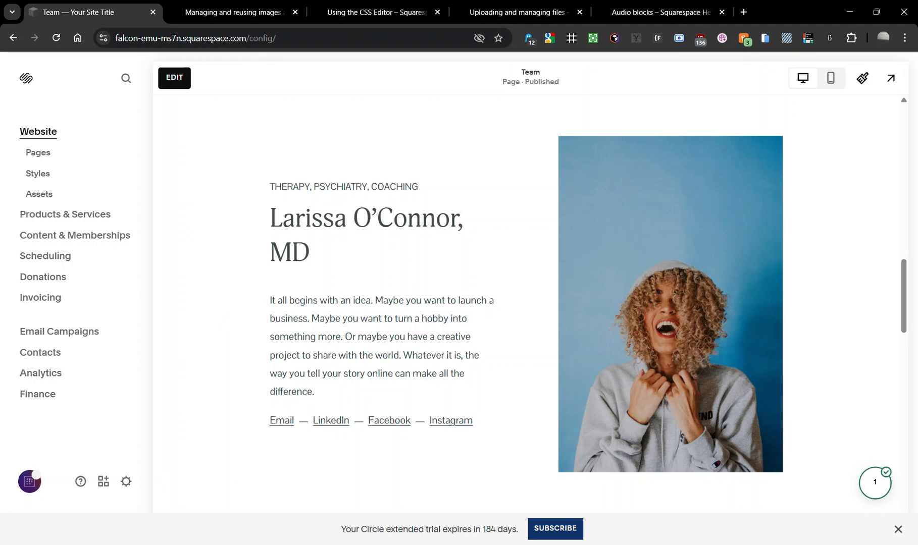
# - Move the unsplash-image-dnL6ZIpht2s.jpg file into the Team Page folder of the asset library
pyautogui.click(48, 200)
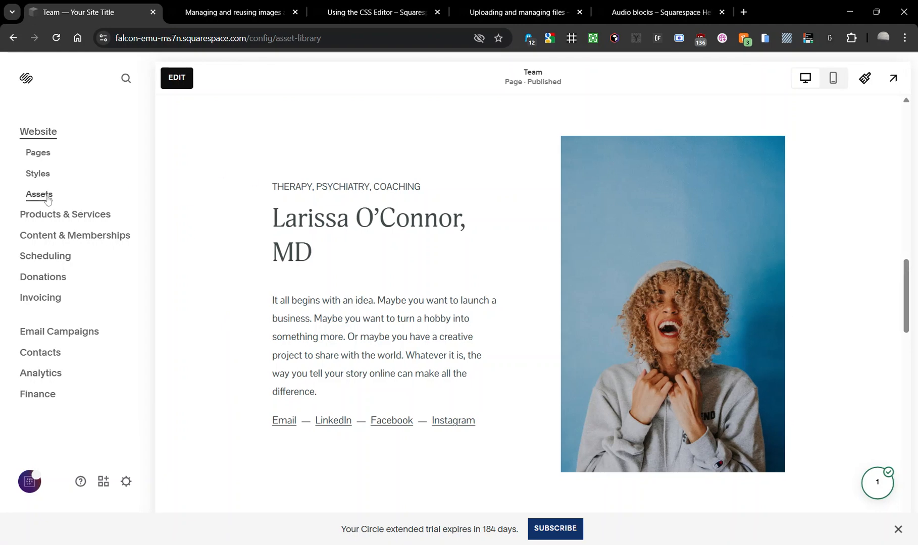
pyautogui.moveTo(360, 308)
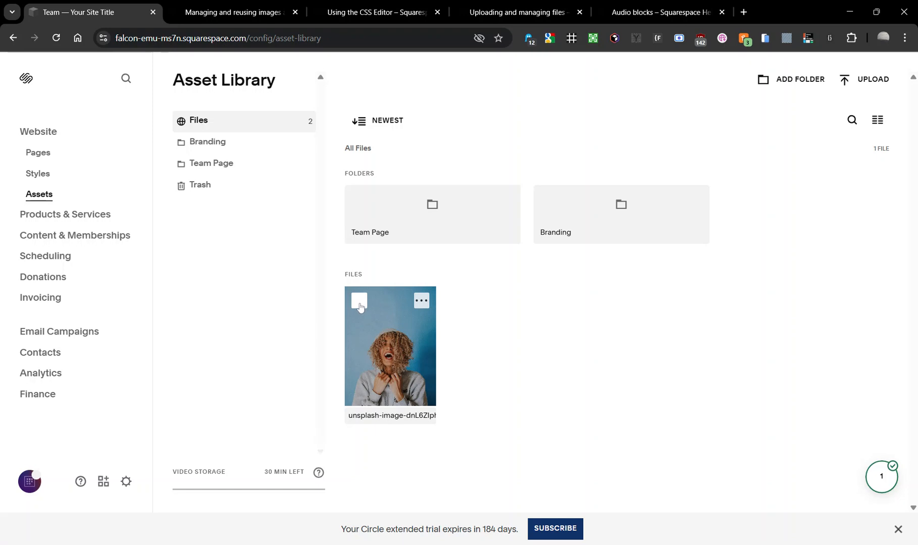
pyautogui.click(360, 305)
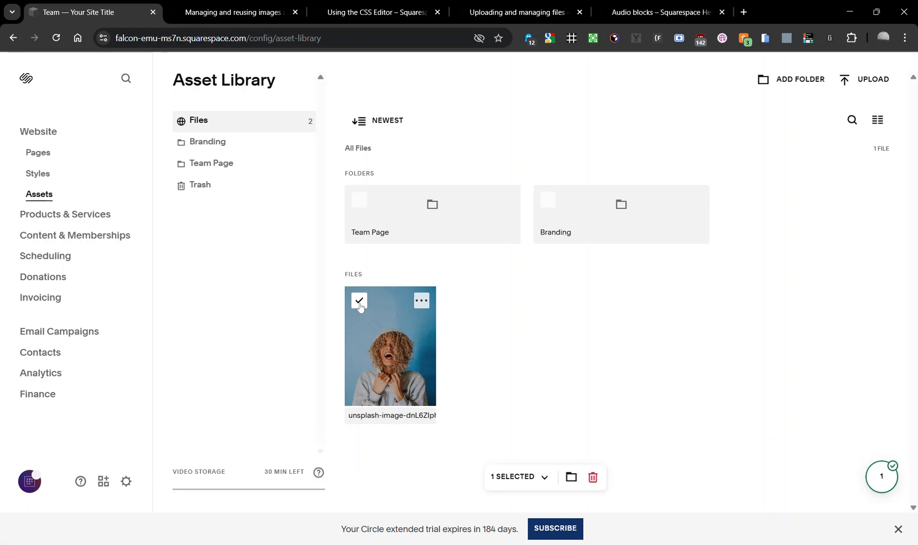
pyautogui.click(572, 478)
pyautogui.click(443, 209)
pyautogui.click(531, 447)
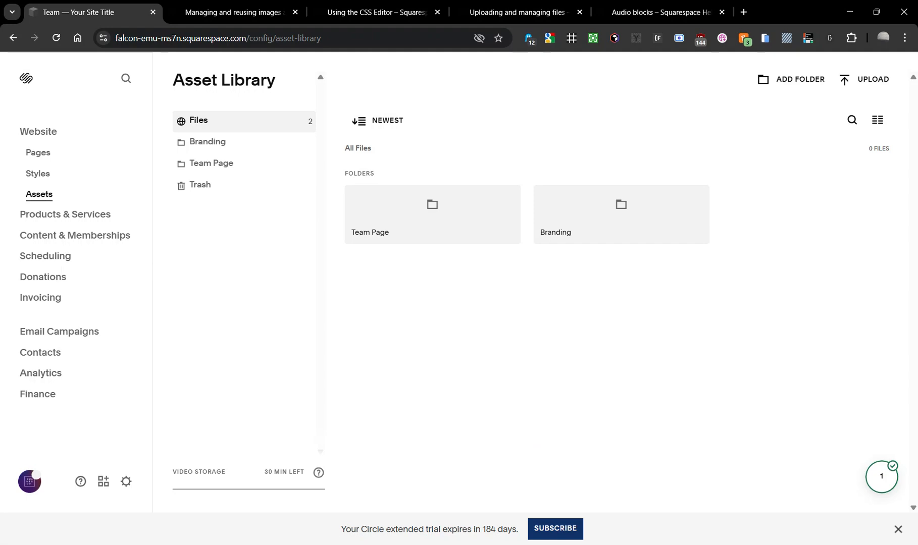
# - In the Team Page folder, rename the barista photo to that team member's first name followed by "Team"
pyautogui.click(459, 218)
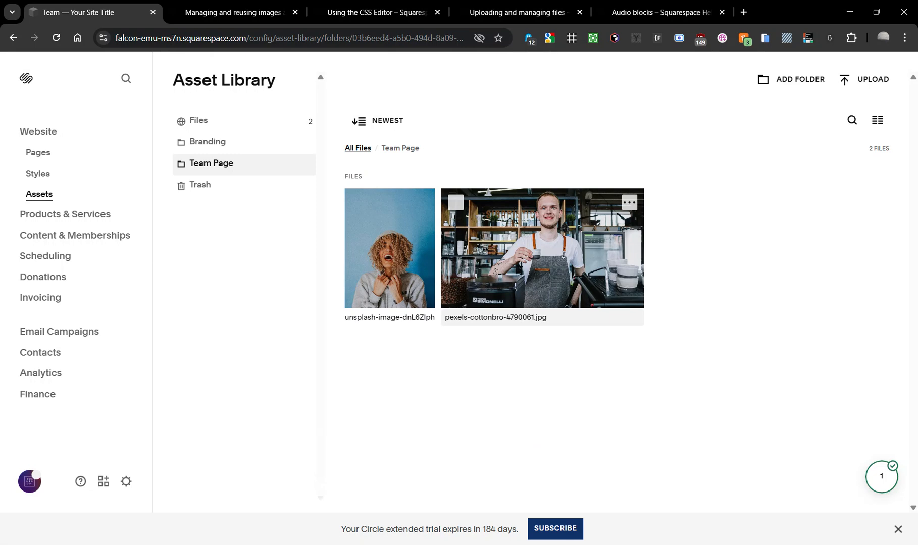
pyautogui.click(629, 203)
pyautogui.click(591, 249)
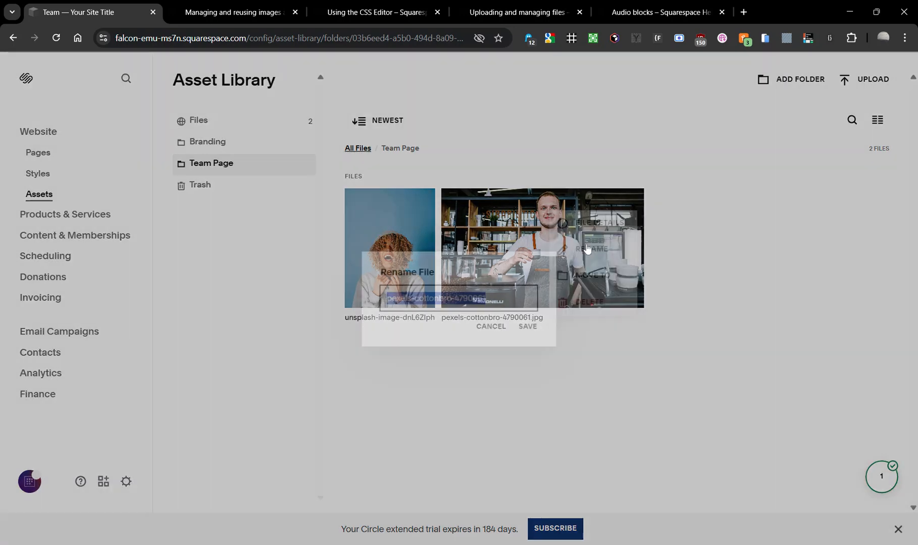
pyautogui.press('BackSpace')
pyautogui.write('James Team')
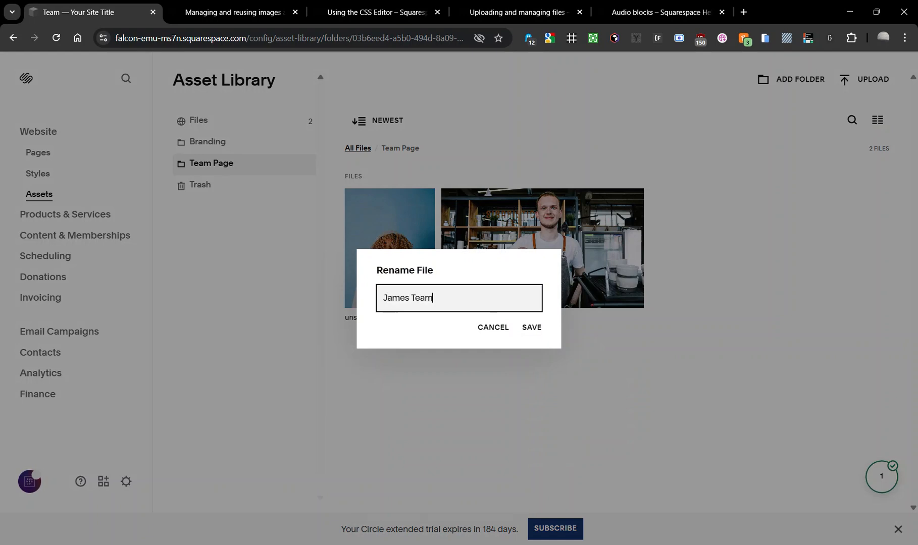
pyautogui.click(530, 327)
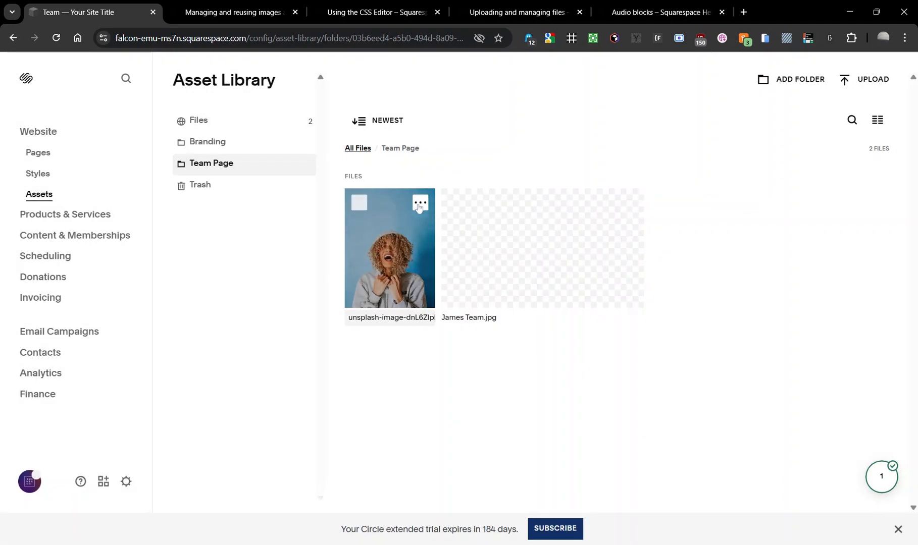
# - Rename the curly-haired person's photo to that team member's first name followed by "Team"
pyautogui.click(421, 203)
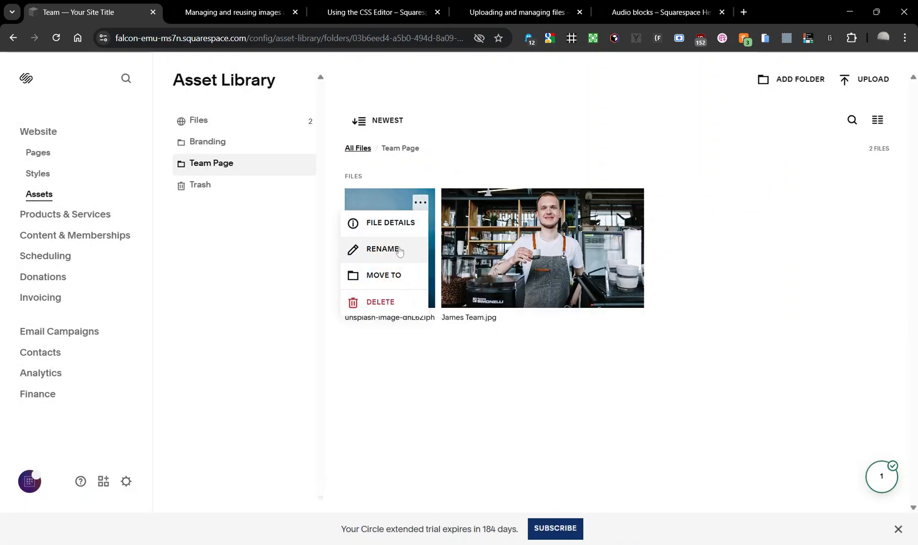
pyautogui.click(422, 250)
pyautogui.write('Jenny Team')
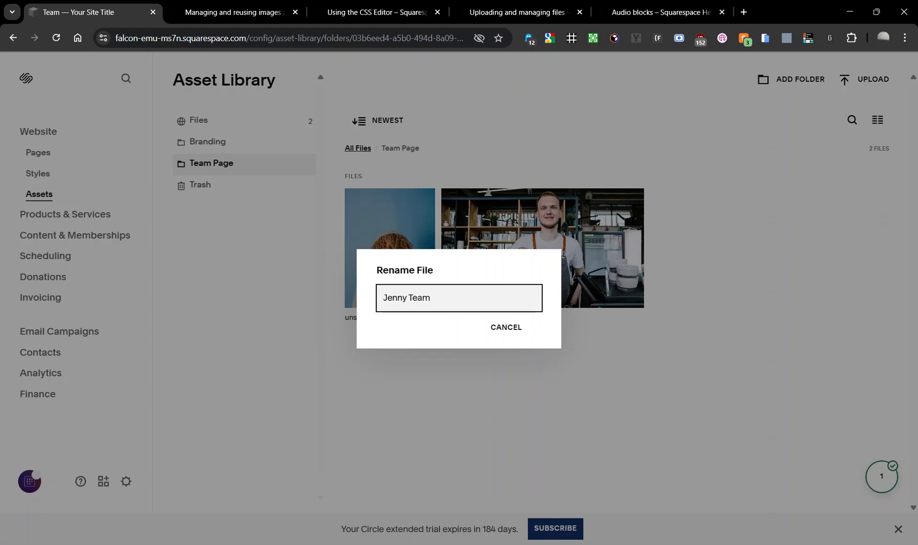
pyautogui.click(537, 327)
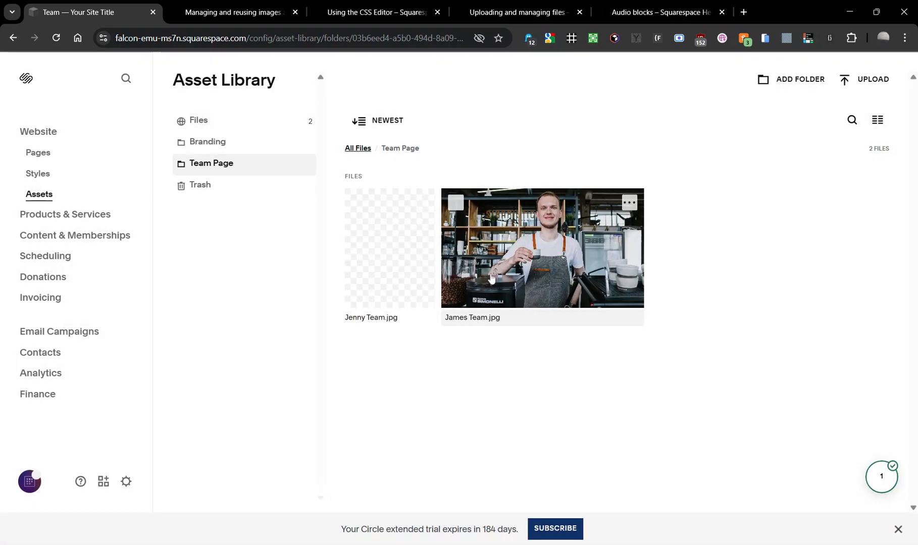
# - Return to all files and search the library by the first team member's first name and by "team"
pyautogui.click(360, 149)
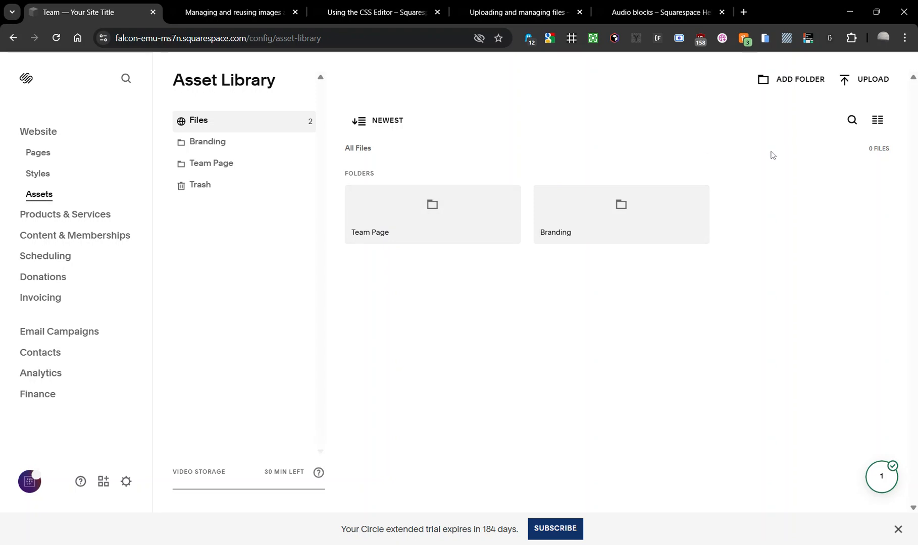
pyautogui.click(852, 120)
pyautogui.write('james')
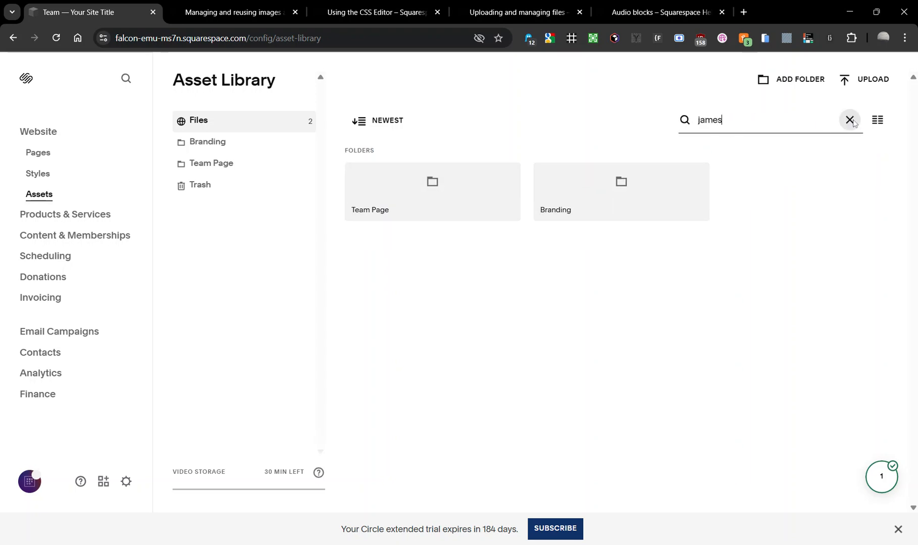
pyautogui.hotkey('ctrl', 'a')
pyautogui.write('team')
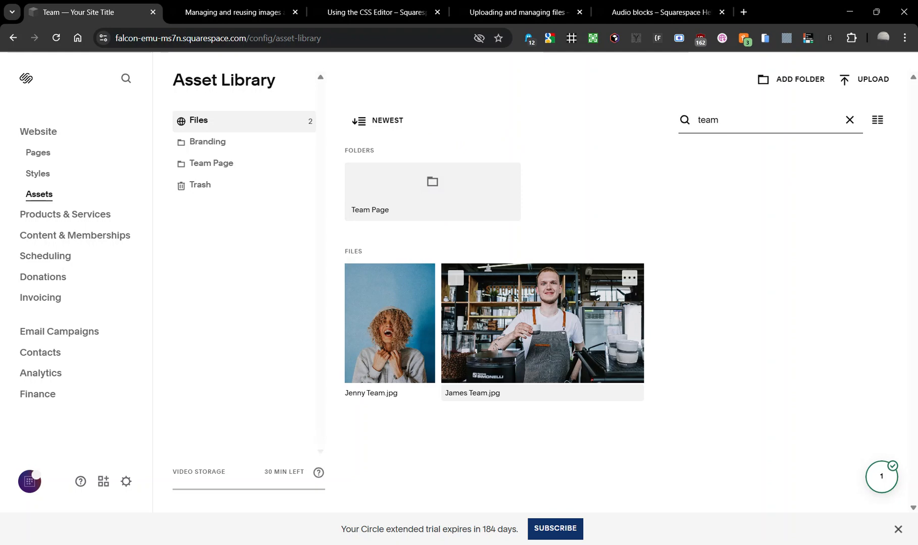
pyautogui.click(752, 419)
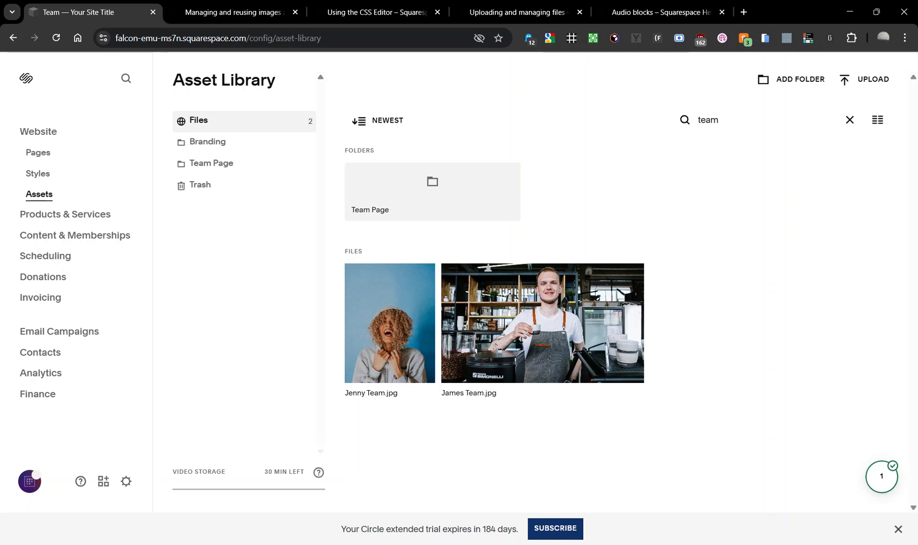
# - Clear the asset library search and create a folder named Retreats among all files
pyautogui.click(850, 120)
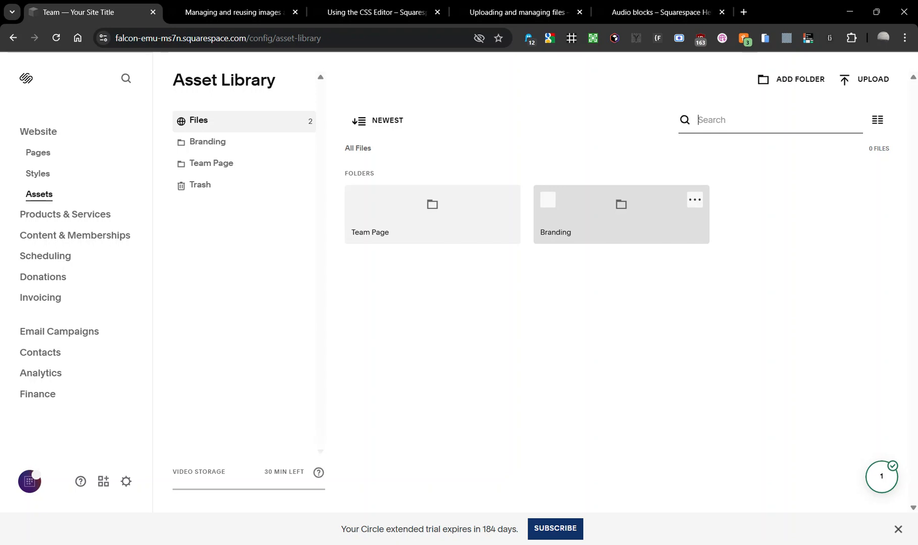
pyautogui.click(795, 79)
pyautogui.write('Retreats')
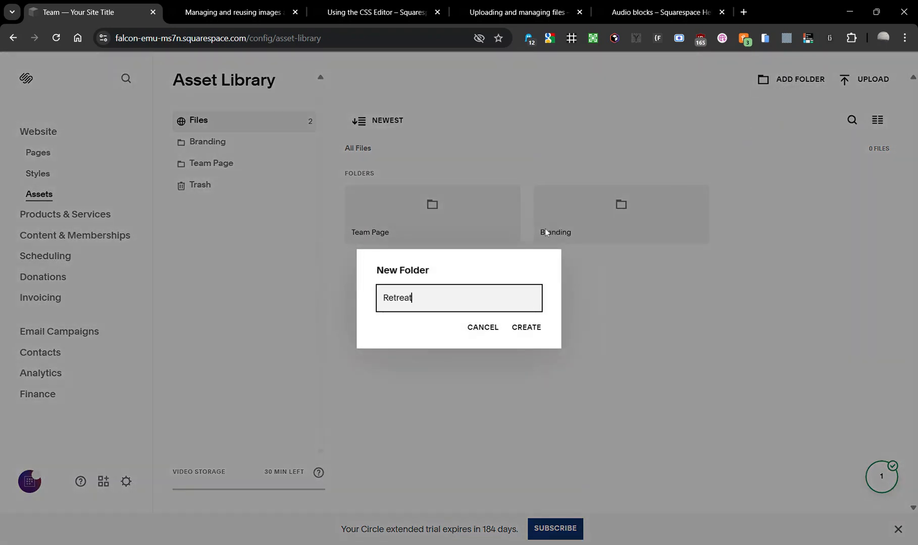
pyautogui.click(526, 329)
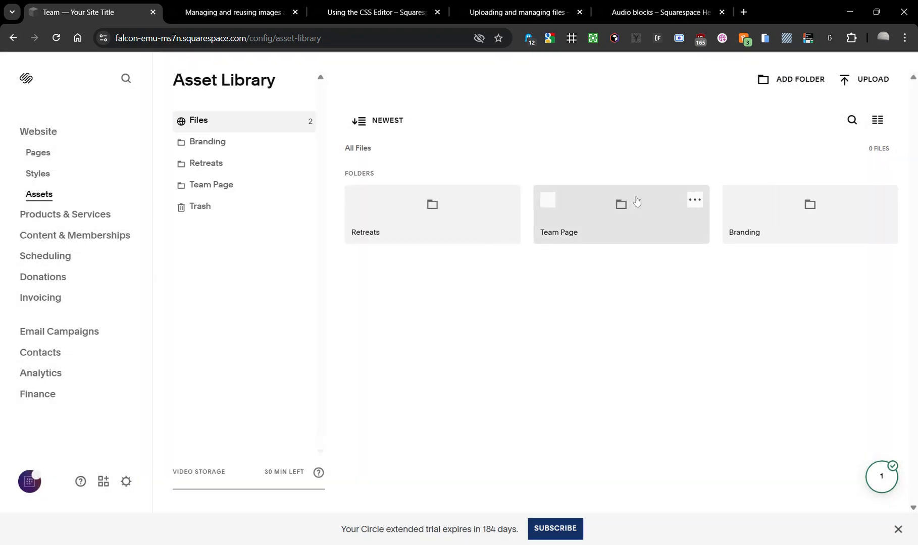
# - Inside the Retreats folder, create two subfolders named Retreat 1 and Retreat 2
pyautogui.click(391, 234)
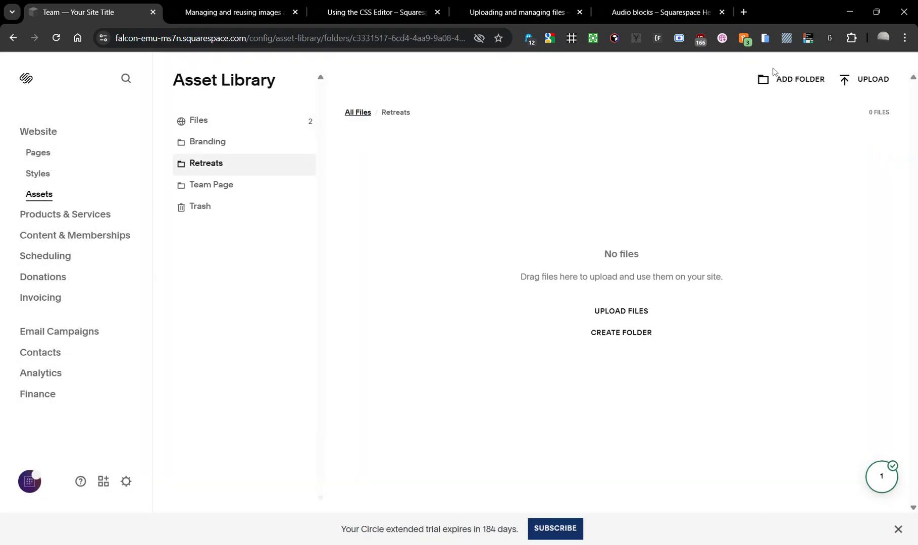
pyautogui.click(798, 80)
pyautogui.write('Retreat 1')
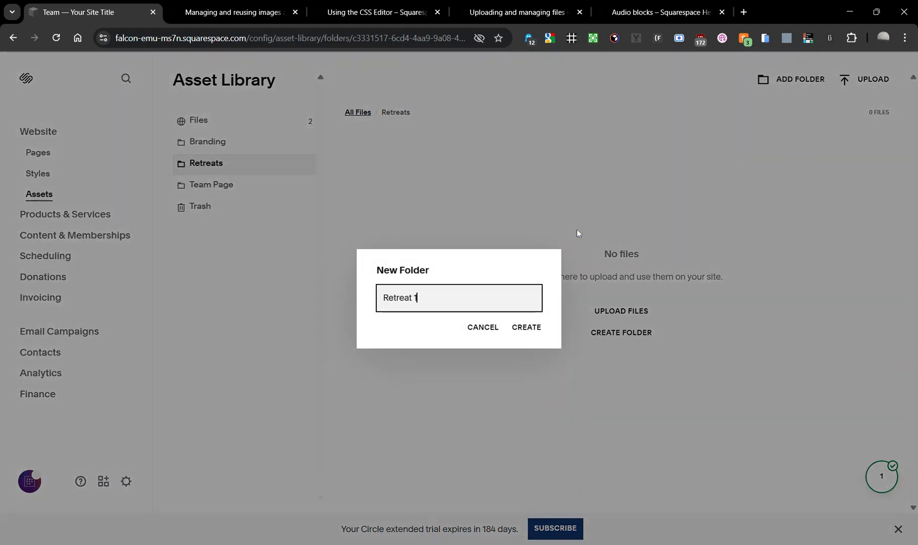
pyautogui.press('Return')
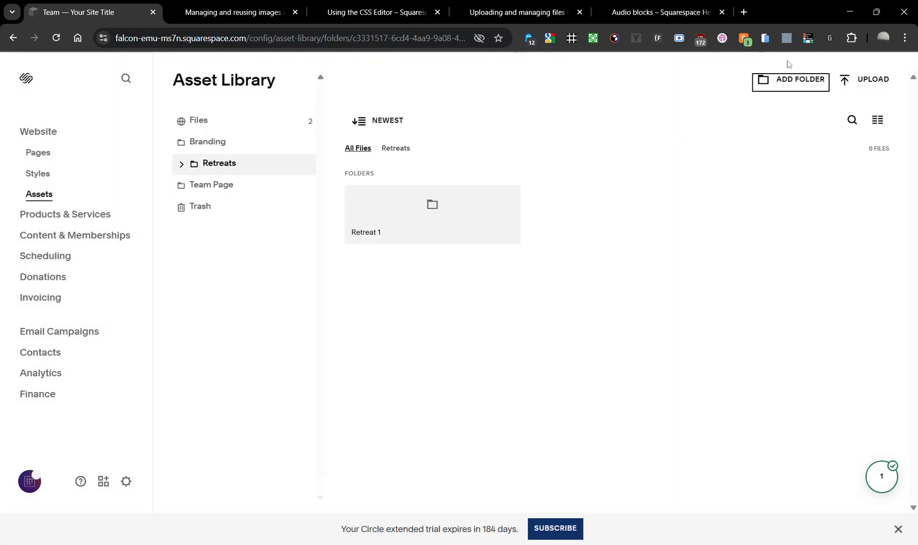
pyautogui.click(795, 80)
pyautogui.write('Retreat 2')
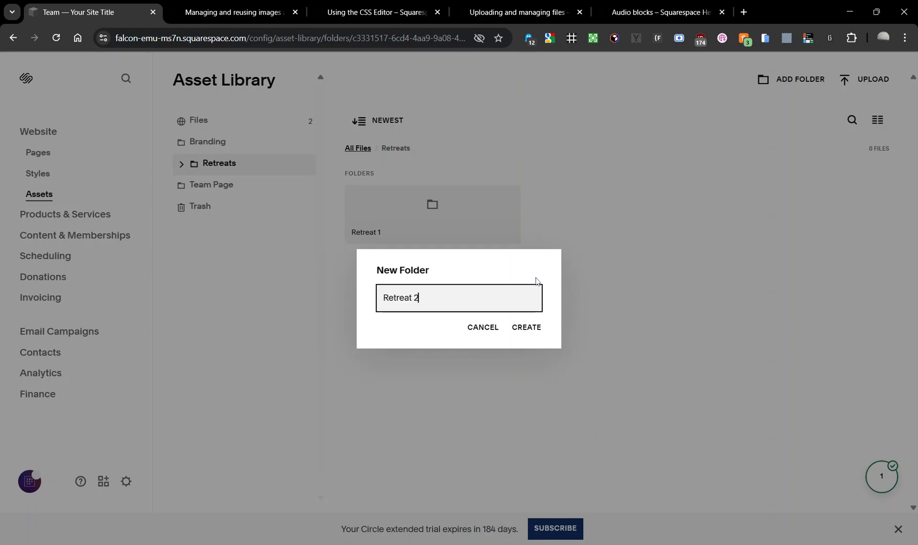
pyautogui.press('Return')
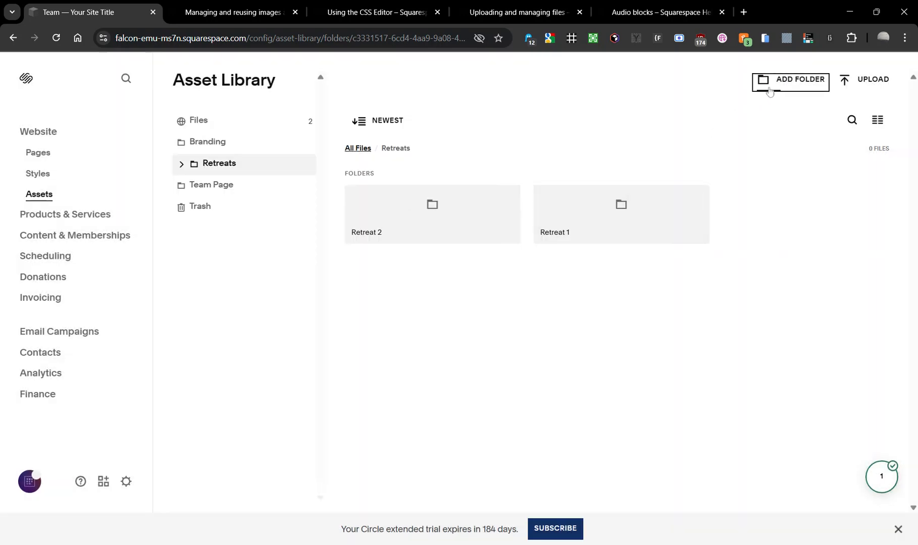
# - Add the subfolders Photography Retreat 1 and Photographer 2 Retreat 1 to Retreats and expand the Retreats folder tree
pyautogui.click(790, 86)
pyautogui.write('Photography Retr')
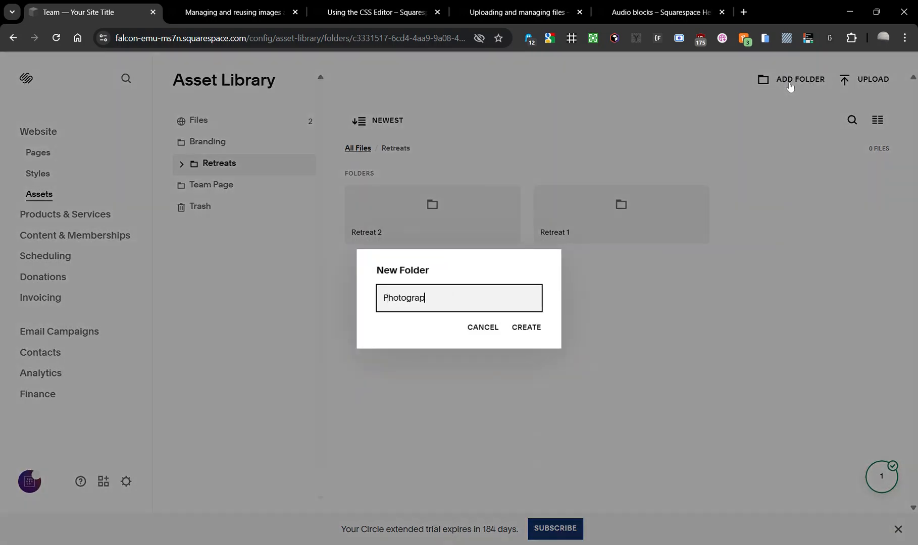
pyautogui.write('1')
pyautogui.press('Return')
pyautogui.click(785, 81)
pyautogui.write('Photograph')
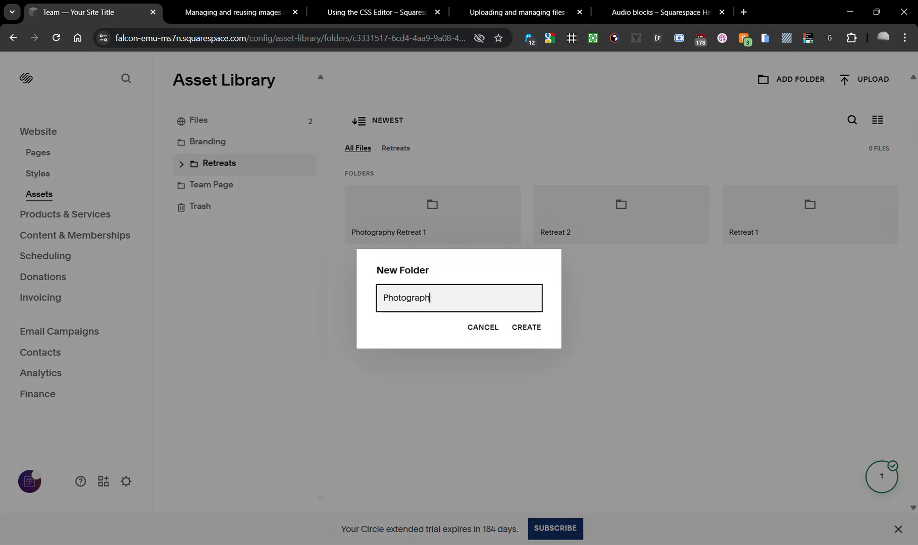
pyautogui.write('er 2 Retreat 1')
pyautogui.press('Return')
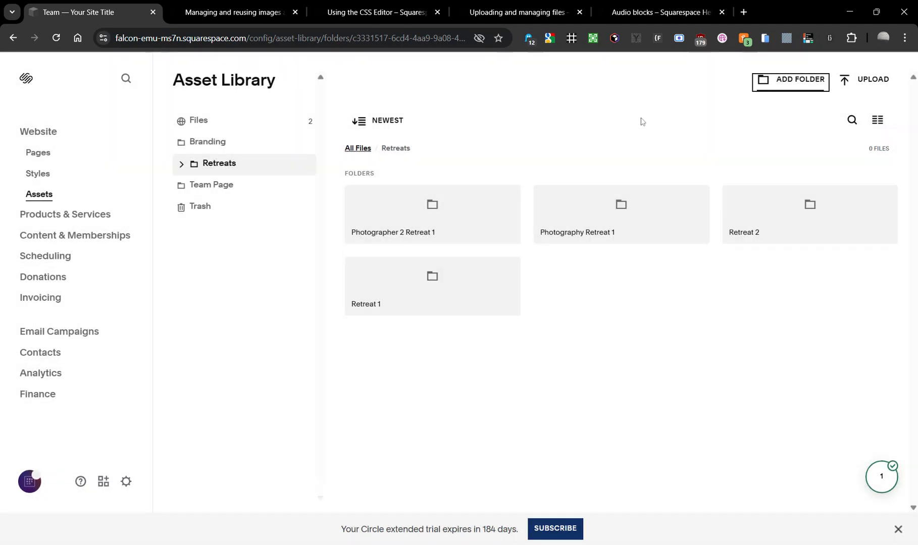
pyautogui.click(181, 164)
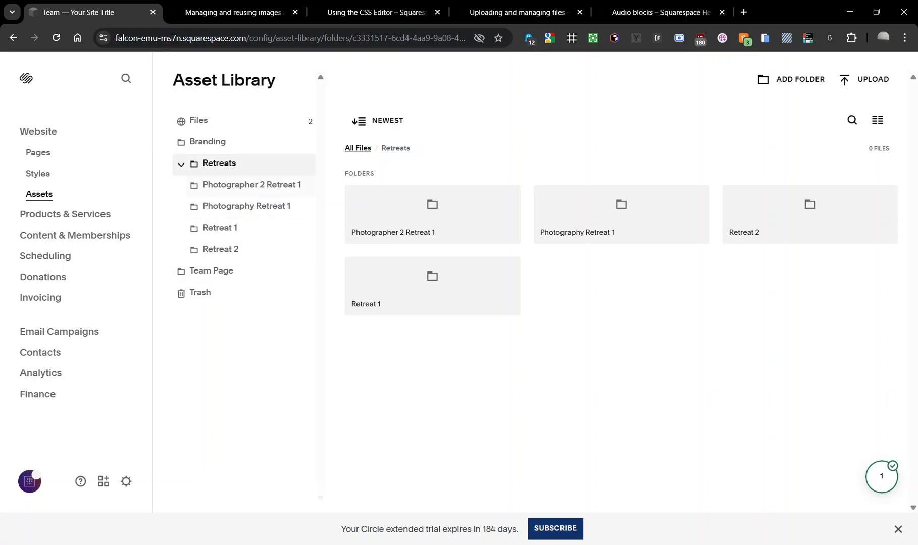
pyautogui.click(476, 219)
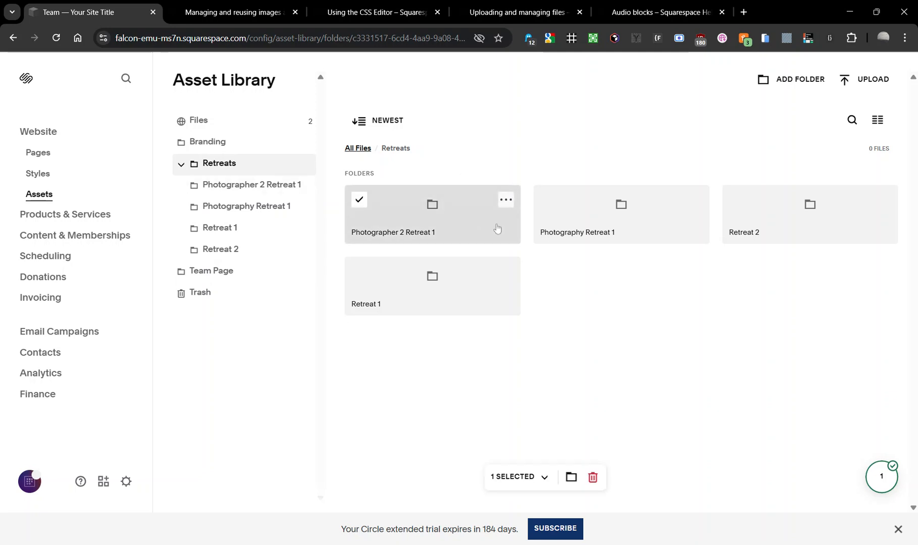
pyautogui.click(571, 477)
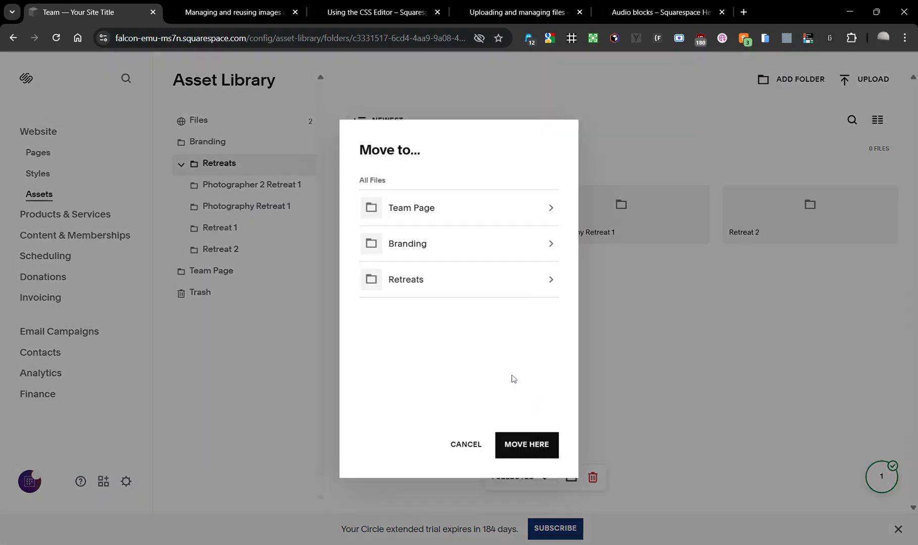
pyautogui.click(465, 445)
pyautogui.click(712, 390)
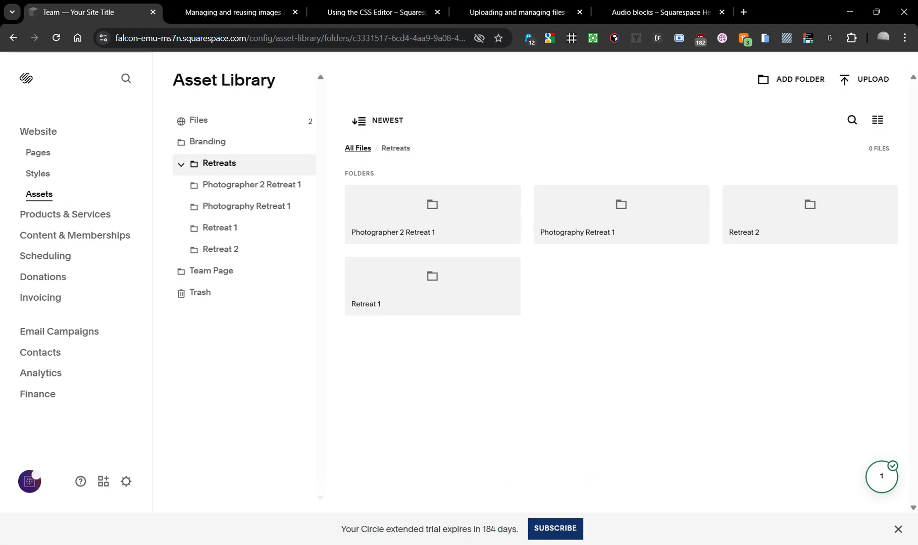
# - In the Blog page's content, open the settings of the This Morning Routine post and remove its featured image
pyautogui.click(39, 153)
pyautogui.moveTo(88, 349)
pyautogui.scroll(-1, 87, 349)
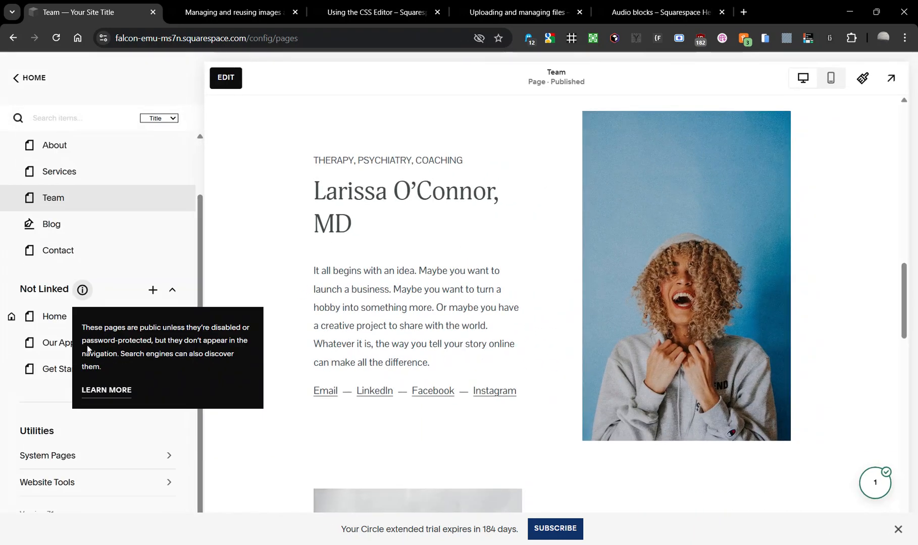
pyautogui.click(78, 233)
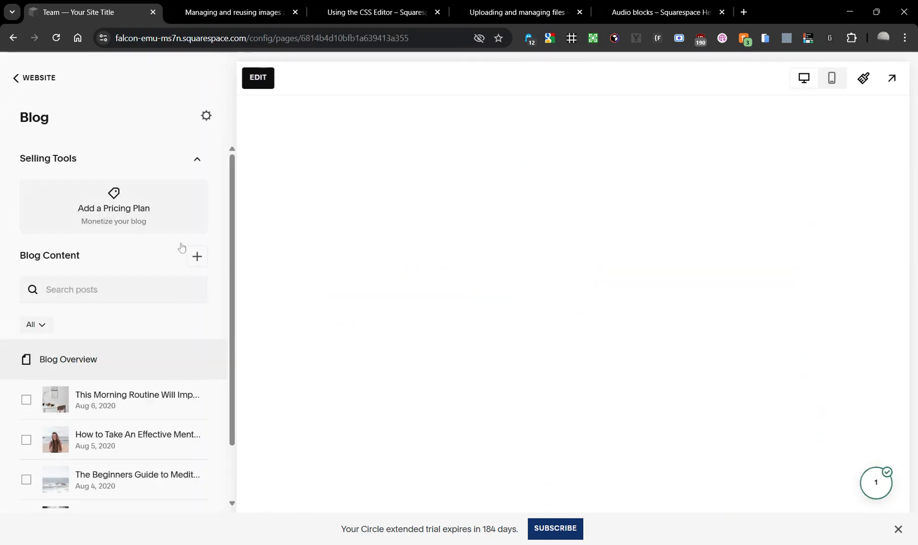
pyautogui.scroll(-1, 202, 404)
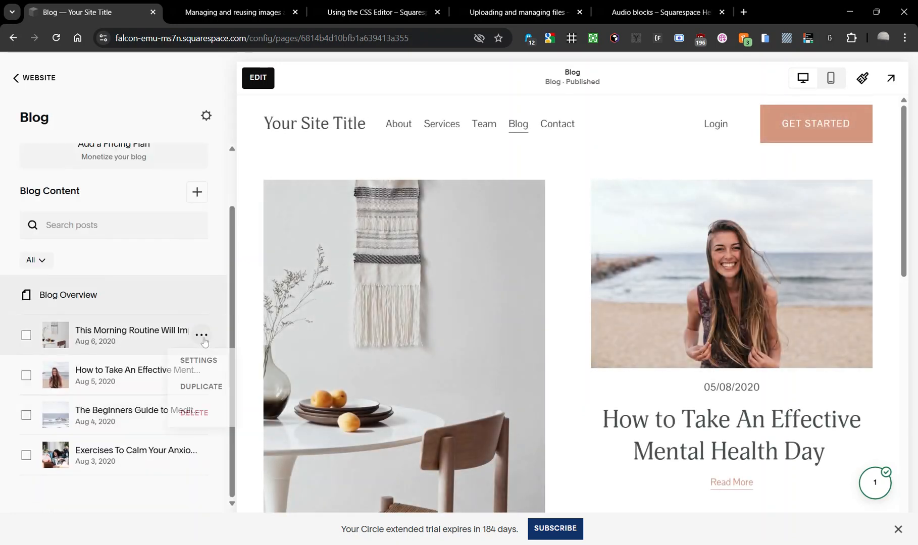
pyautogui.click(199, 360)
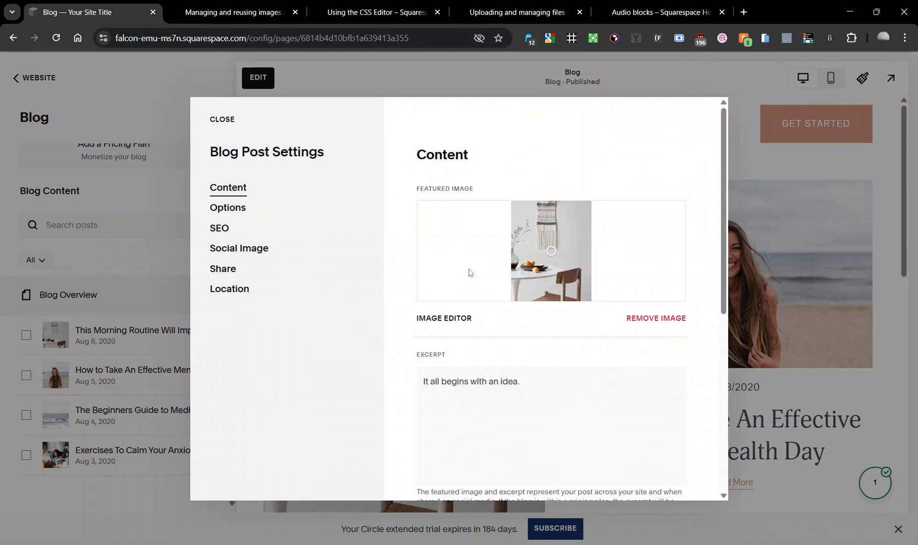
pyautogui.click(647, 321)
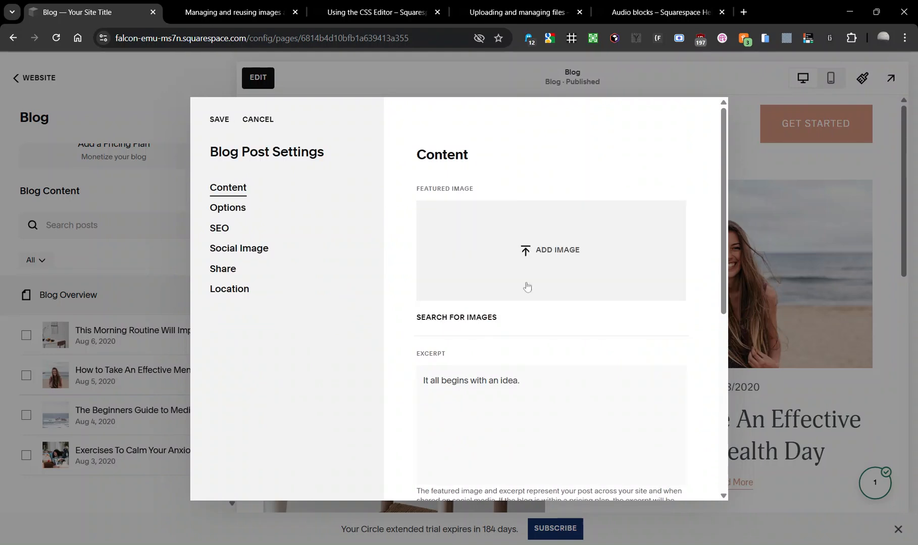
# - Search the free stock images for "morning", add the sunrise meadow photo as the post's featured image and save the settings
pyautogui.click(472, 320)
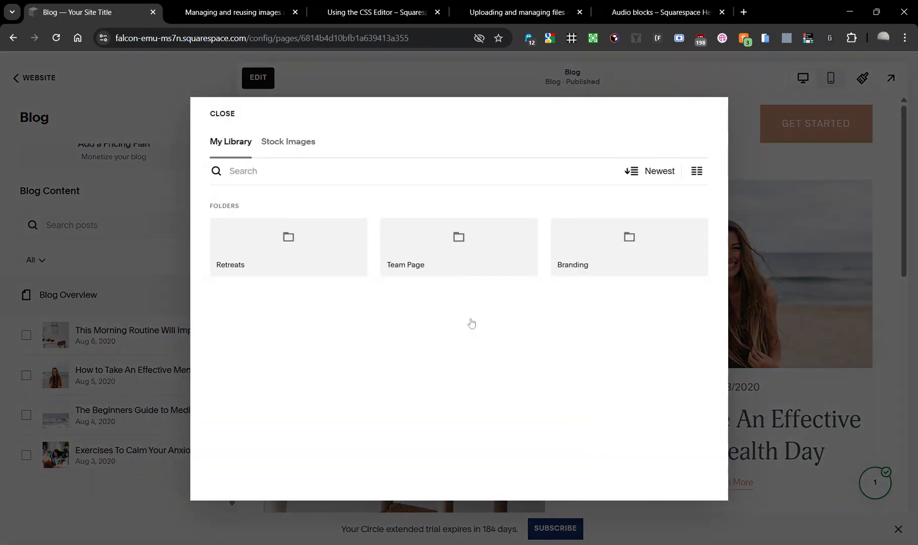
pyautogui.click(273, 147)
pyautogui.write('morning')
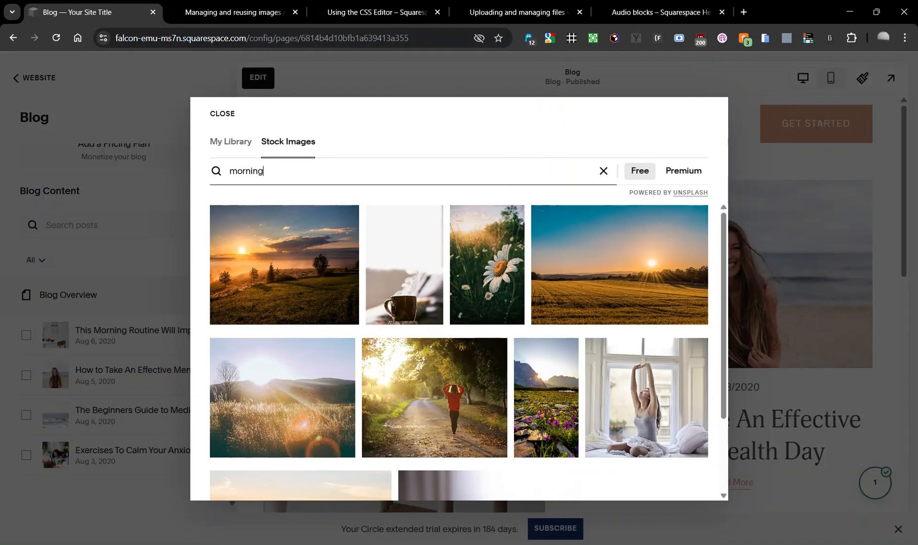
pyautogui.click(252, 247)
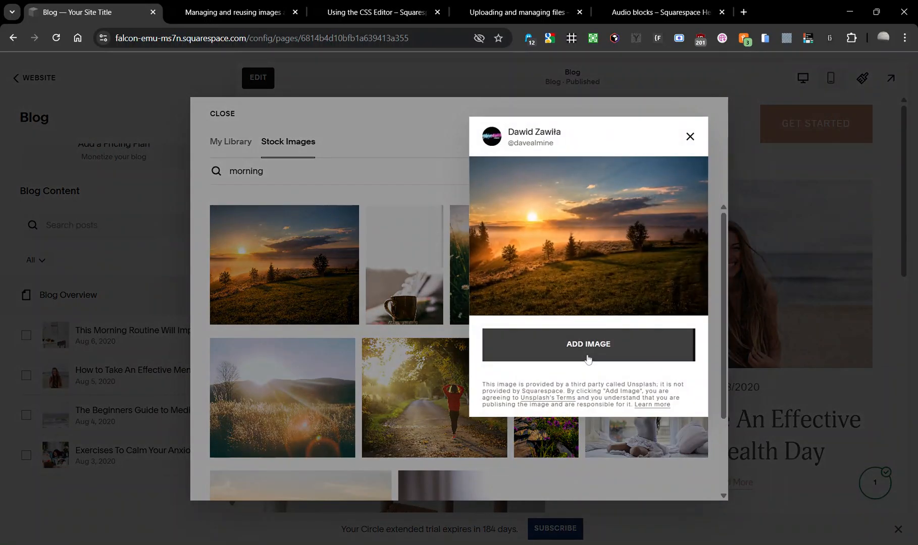
pyautogui.click(587, 357)
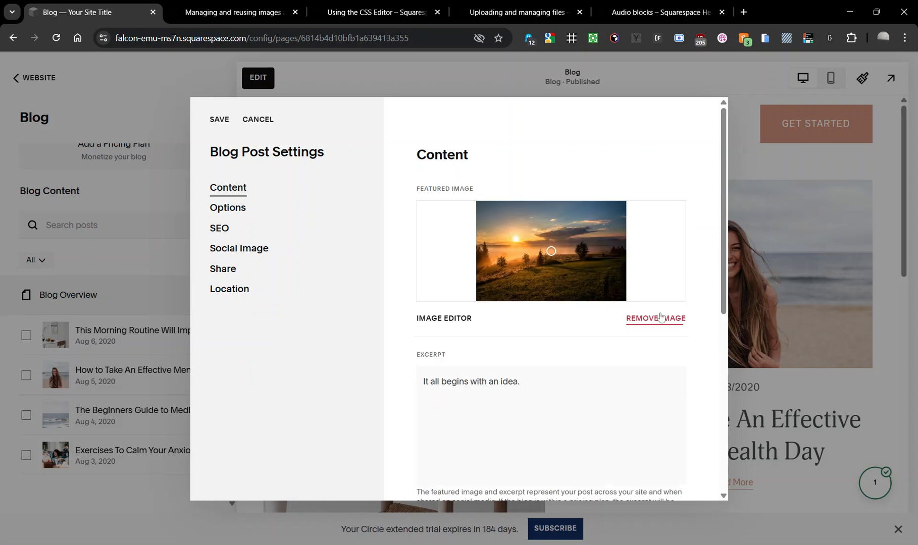
pyautogui.click(219, 122)
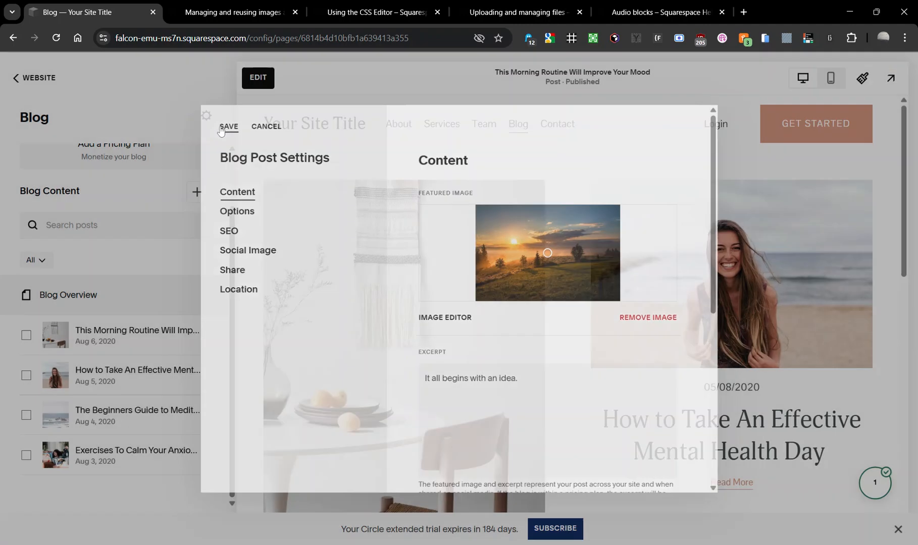
# - Return to the asset library and create a folder named Blog Posts
pyautogui.click(20, 78)
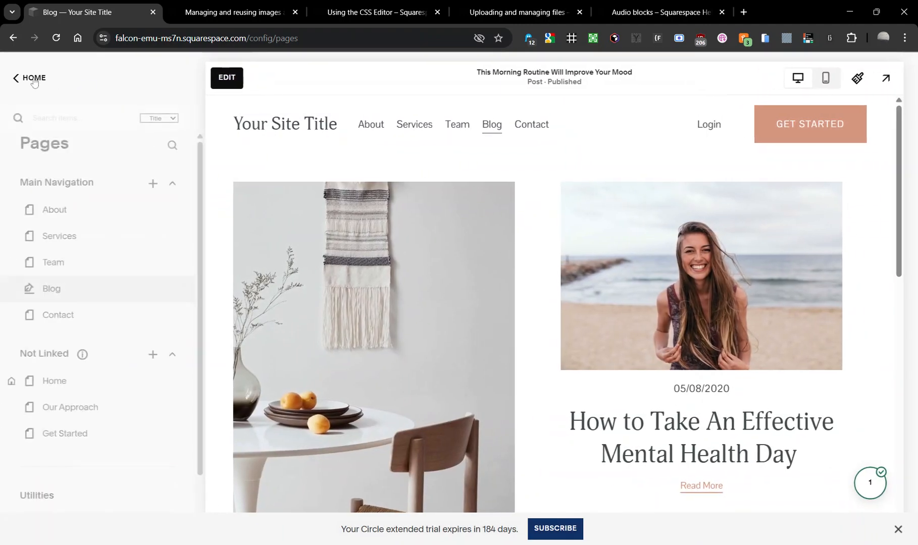
pyautogui.click(30, 82)
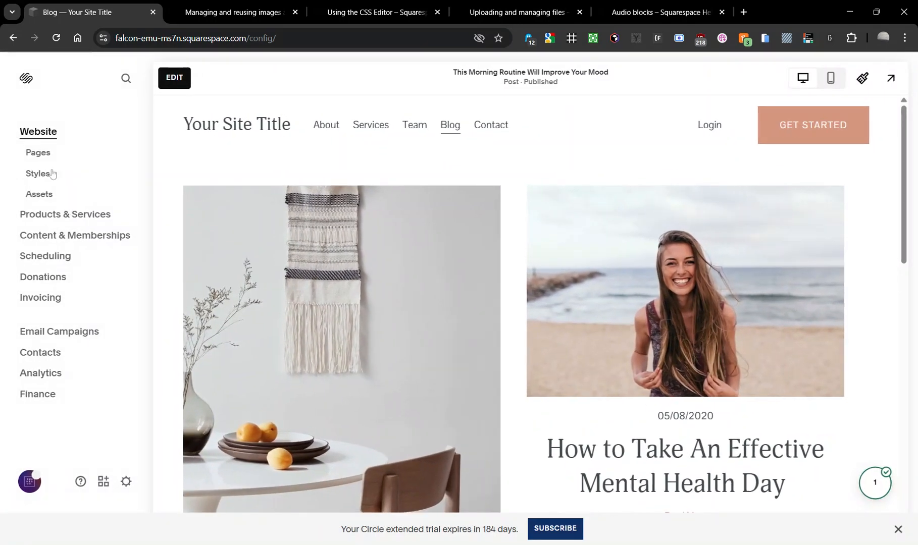
pyautogui.click(38, 198)
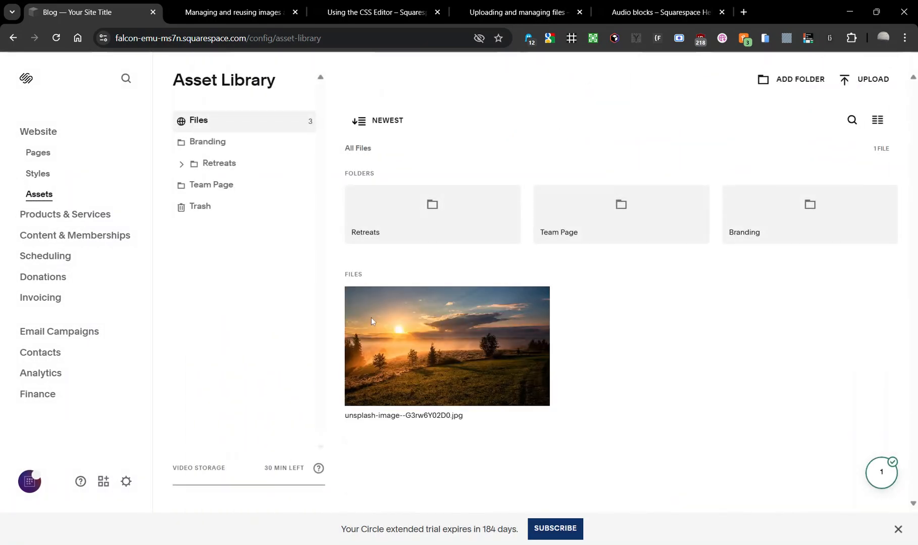
pyautogui.click(772, 85)
pyautogui.write('Blog ')
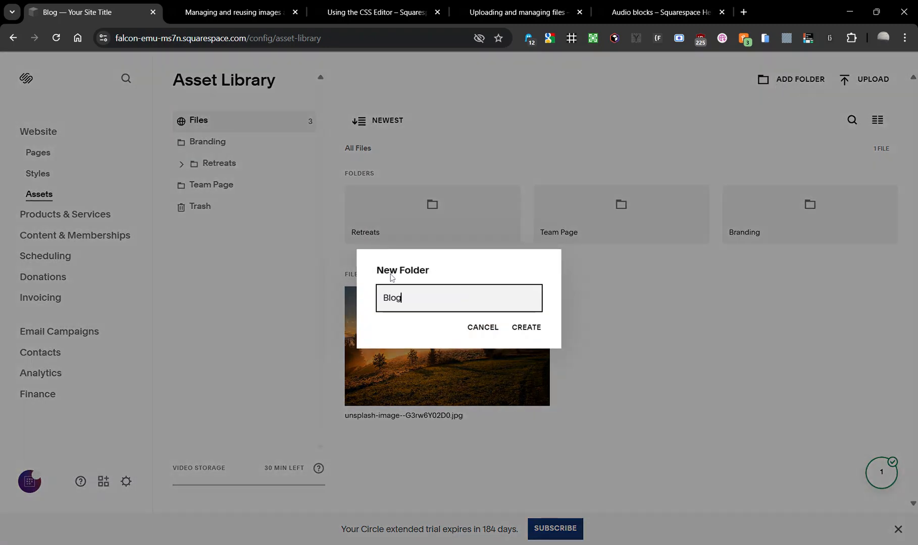
pyautogui.write('Posts')
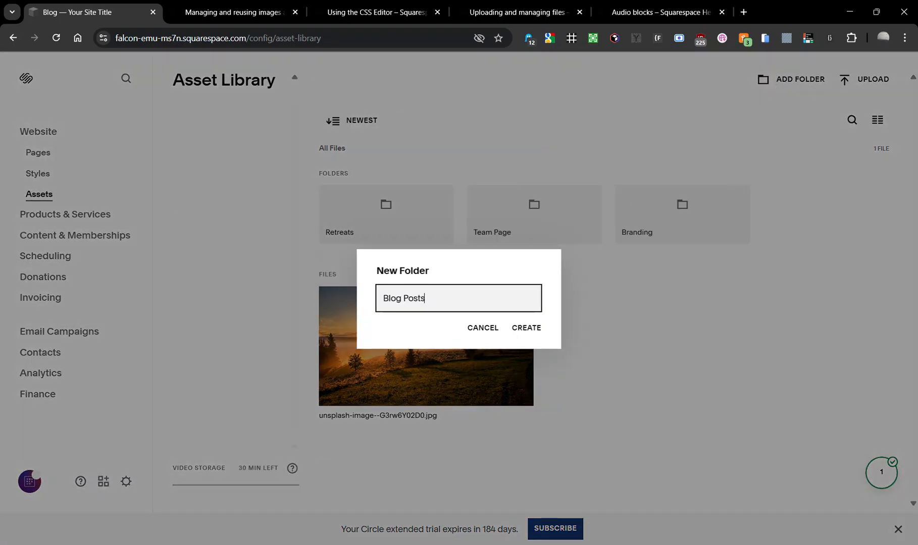
pyautogui.press('Return')
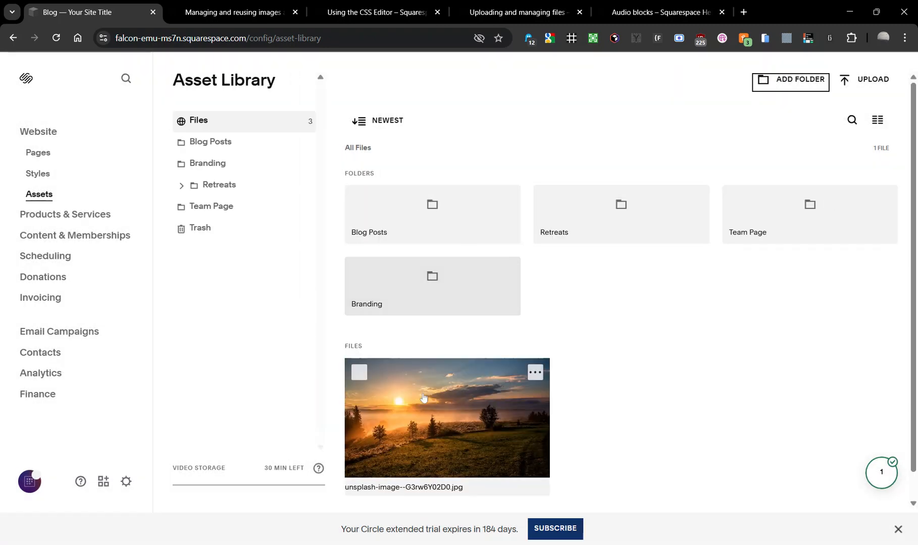
# - Move the sunrise image unsplash-image--G3rw6Y02D0.jpg into the Blog Posts folder
pyautogui.click(535, 373)
pyautogui.click(492, 443)
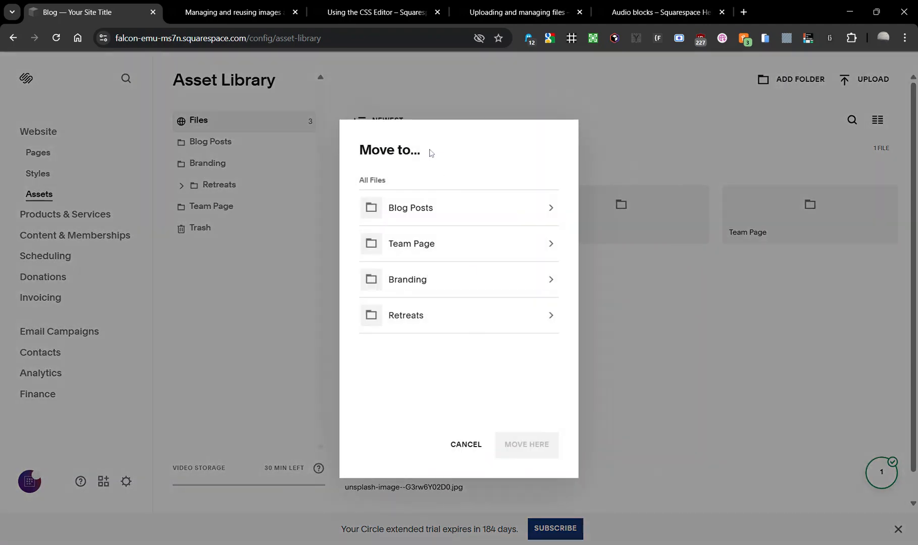
pyautogui.click(424, 208)
pyautogui.click(536, 445)
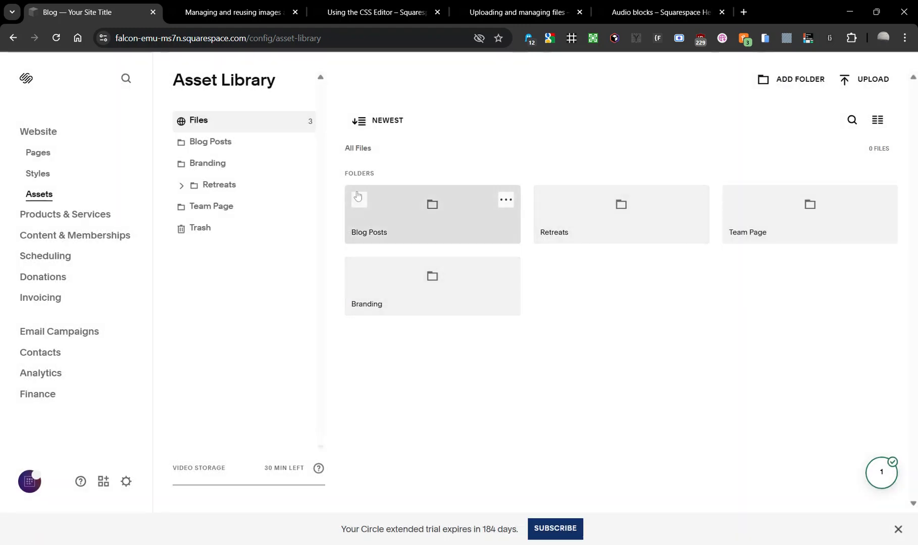
# - In the Blog Posts folder, rename the sunrise image as "Morning Routine Blog Thumbnail"
pyautogui.click(351, 196)
pyautogui.click(432, 208)
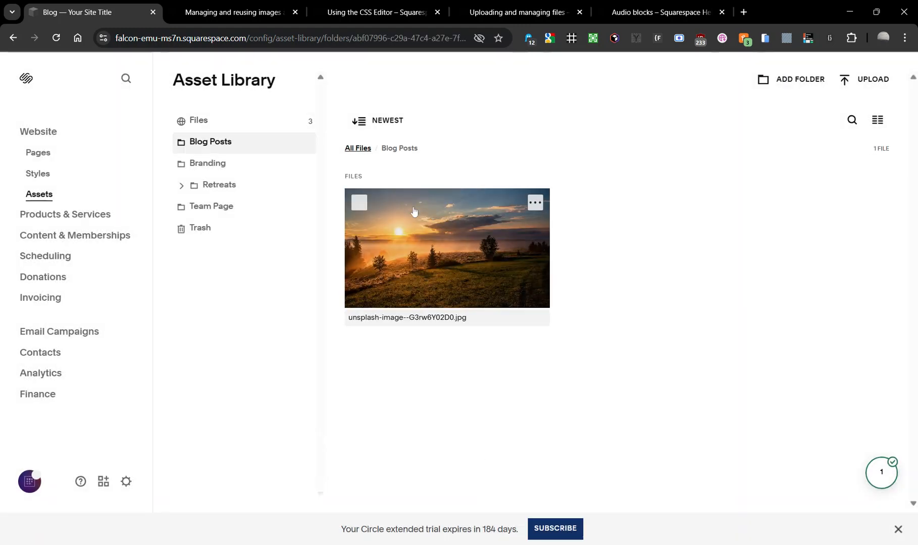
pyautogui.click(535, 202)
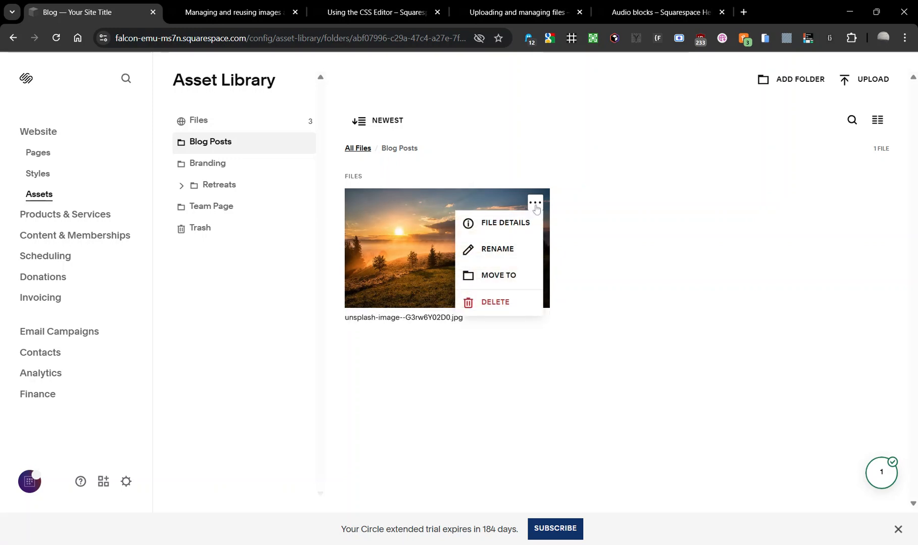
pyautogui.click(498, 250)
pyautogui.write('Morning Routine Blog Thumbnail')
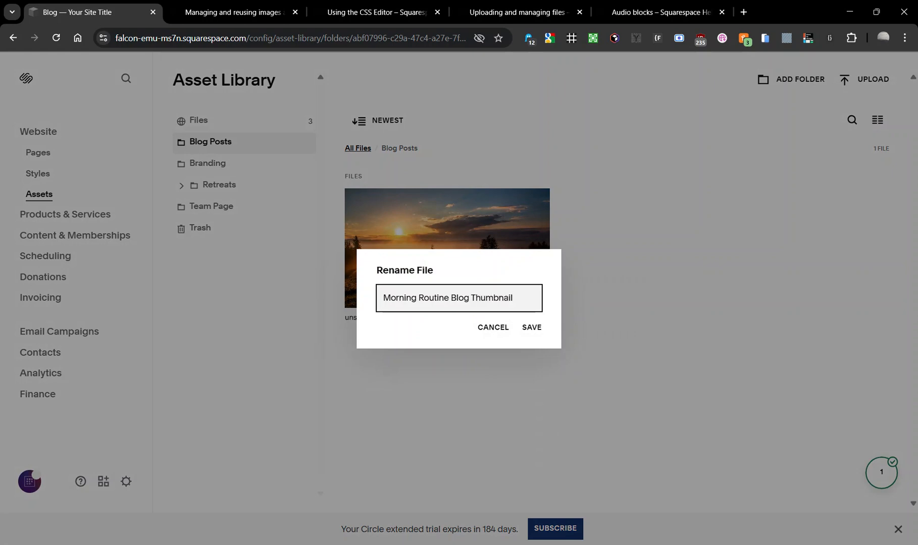
pyautogui.click(536, 331)
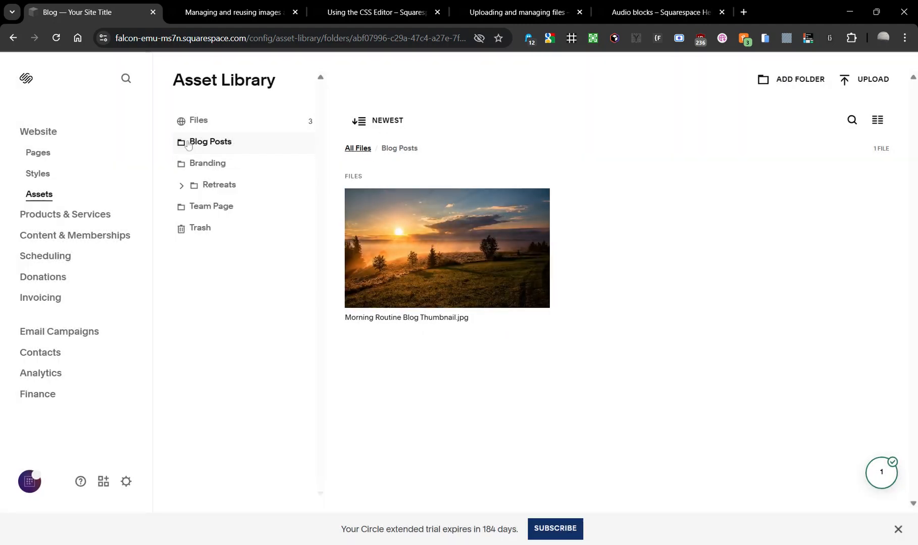
# - Return to all files, rename the Branding folder as "0. Branding" and sort the library by name A-Z
pyautogui.click(199, 122)
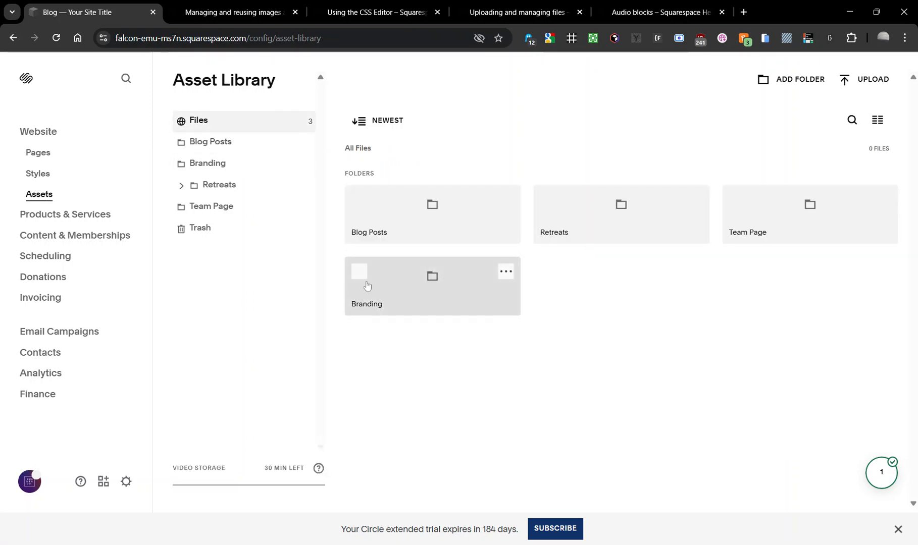
pyautogui.click(506, 271)
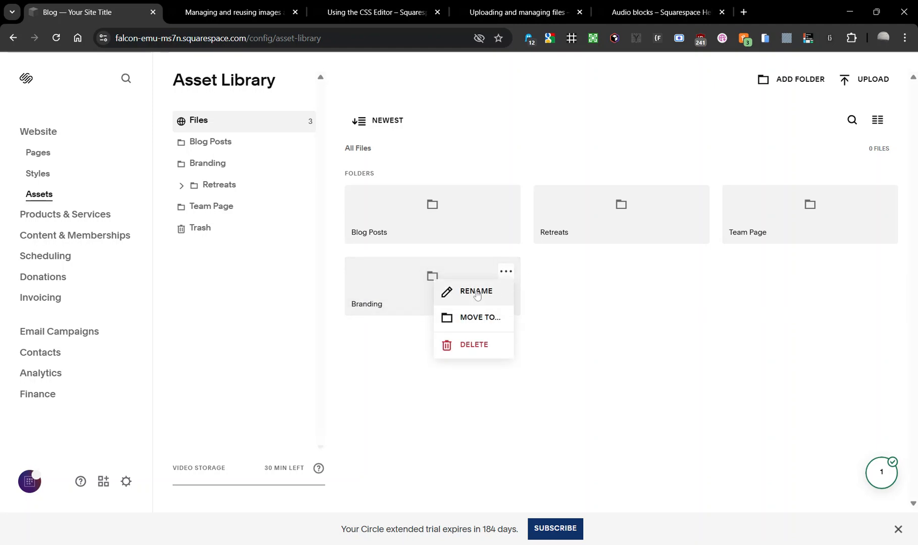
pyautogui.click(477, 293)
pyautogui.press('Home')
pyautogui.write('0.')
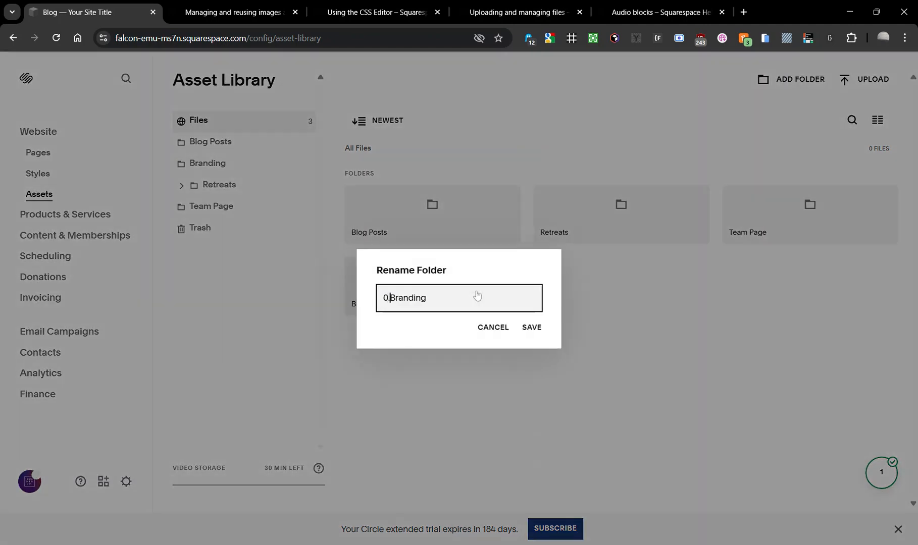
pyautogui.press('Return')
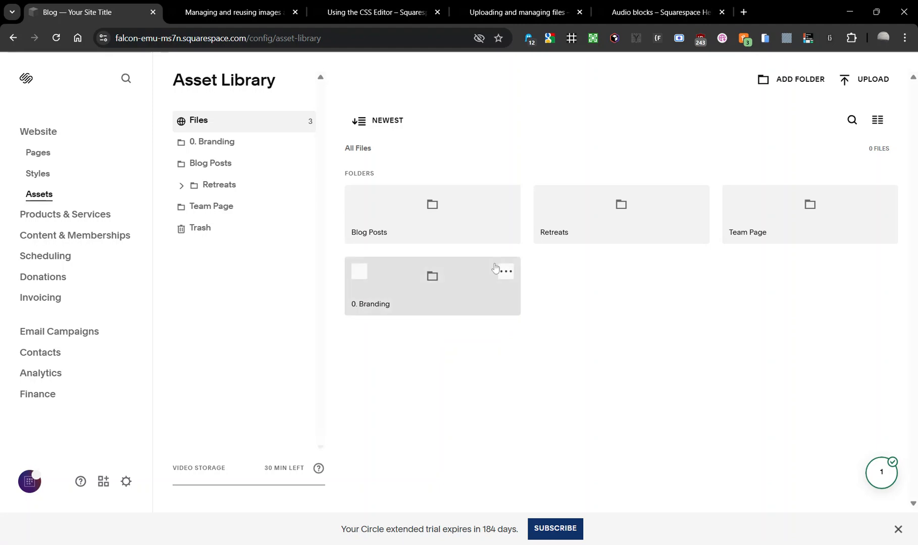
pyautogui.click(355, 123)
pyautogui.click(379, 211)
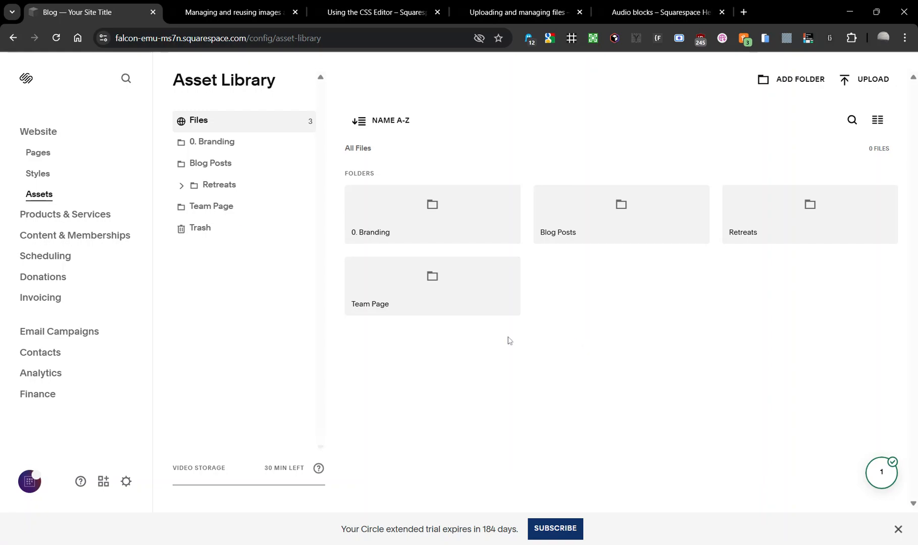
# - Read the help article on managing and reusing images, covering how to organize, delete, restore and download library assets
pyautogui.click(262, 12)
pyautogui.scroll(-15, 336, 384)
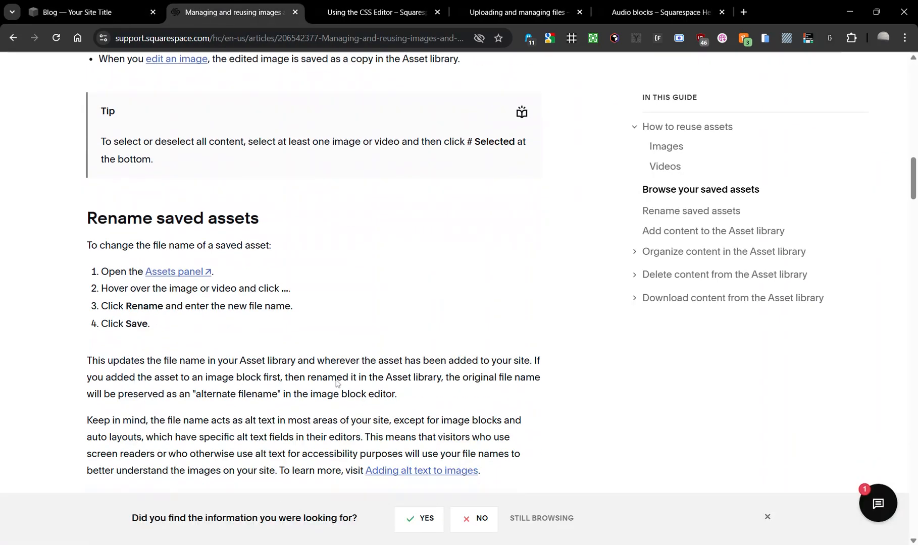
pyautogui.scroll(-4, 398, 247)
pyautogui.scroll(-20, 371, 237)
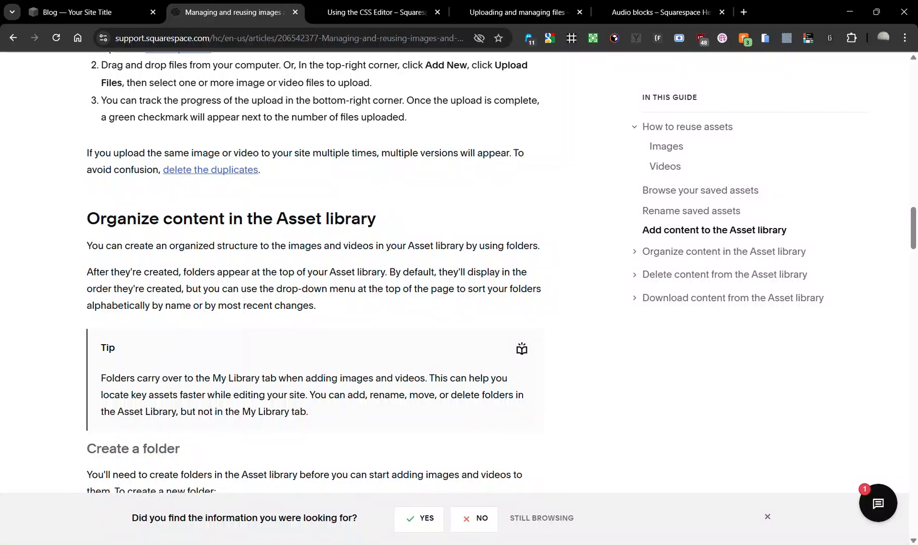
pyautogui.scroll(-20, 314, 272)
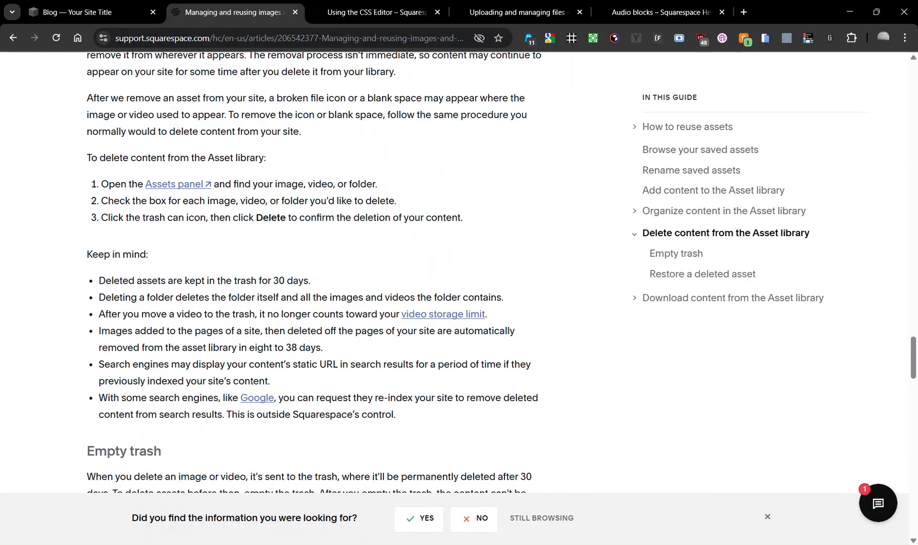
pyautogui.scroll(-7, 313, 273)
pyautogui.scroll(5, 313, 273)
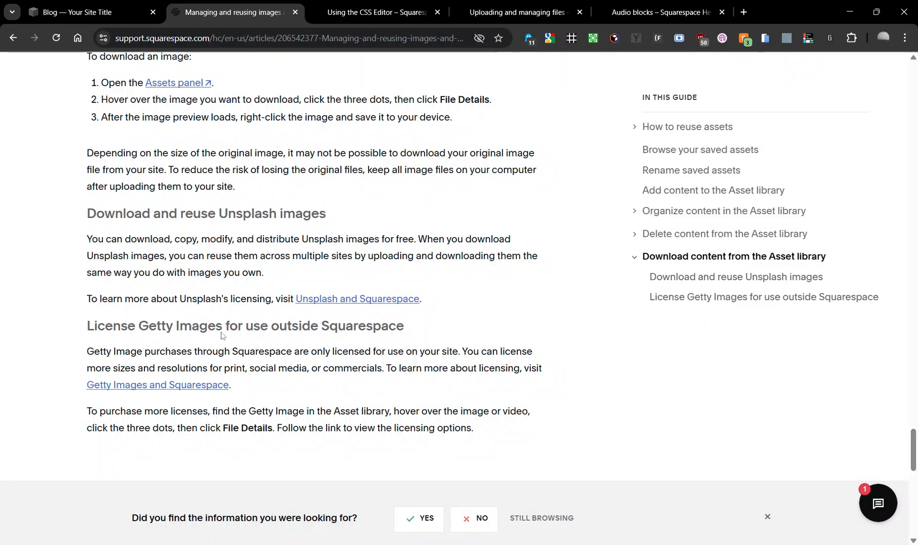
pyautogui.scroll(5, 109, 392)
pyautogui.scroll(5, 313, 273)
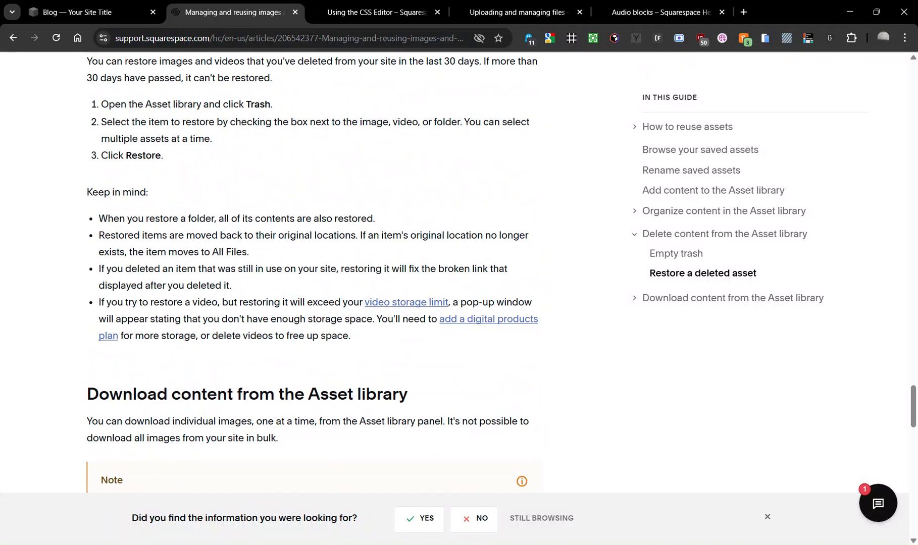
pyautogui.scroll(-3, 313, 273)
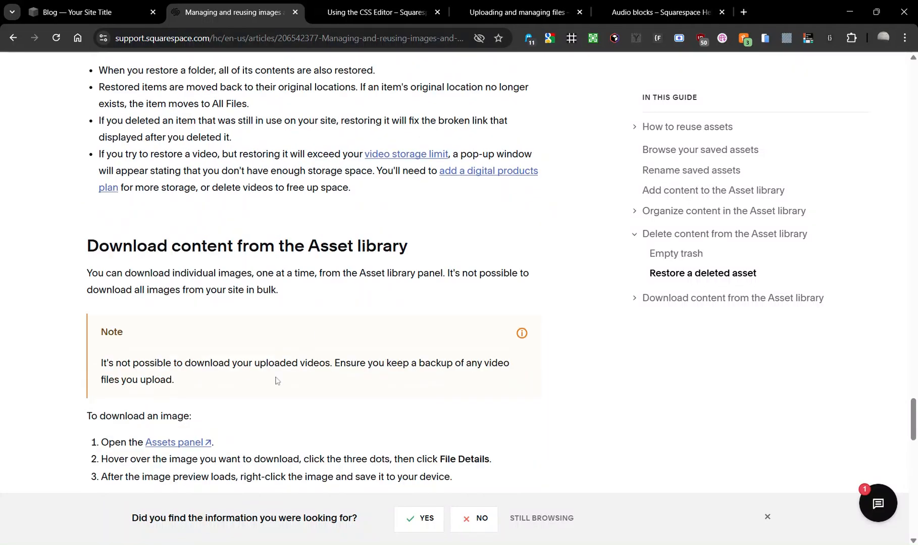
pyautogui.scroll(5, 343, 128)
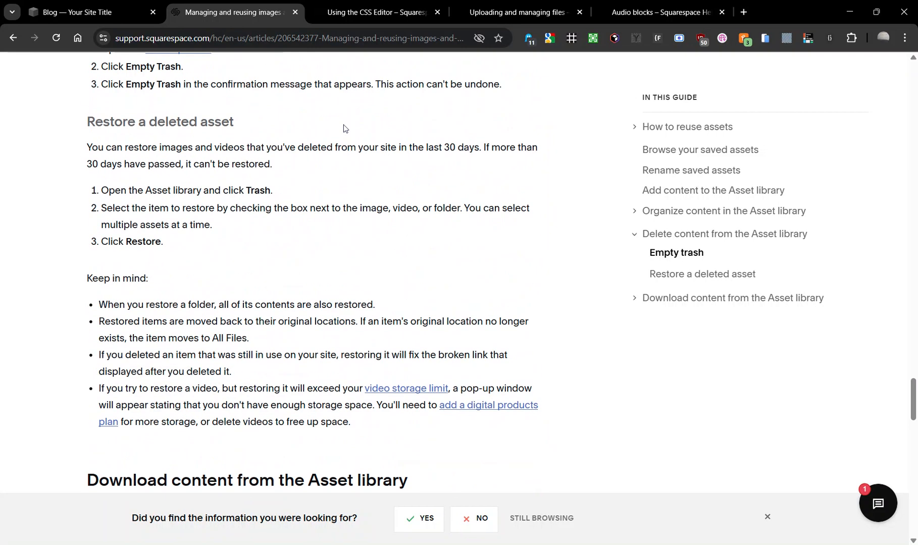
pyautogui.scroll(9, 344, 129)
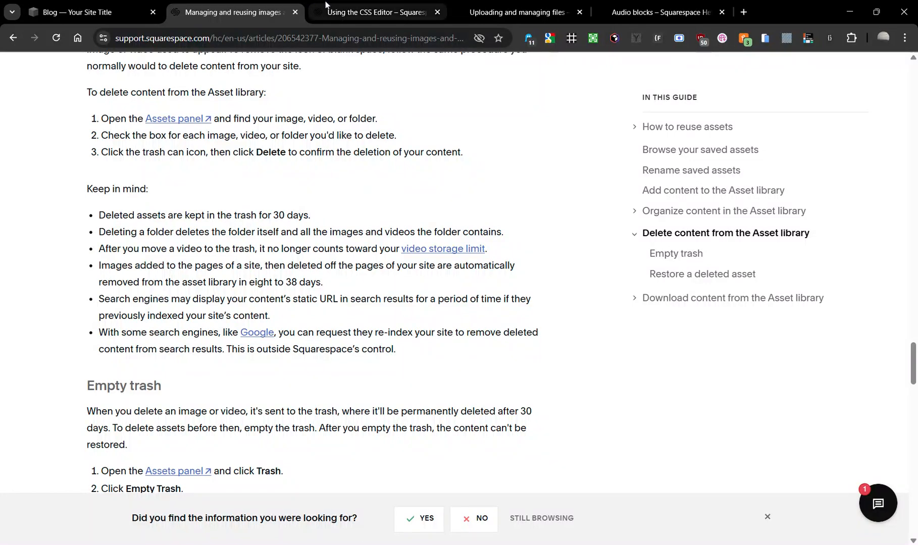
# - Read the CSS Editor help article's limitations and the file types accepted for custom files
pyautogui.click(367, 11)
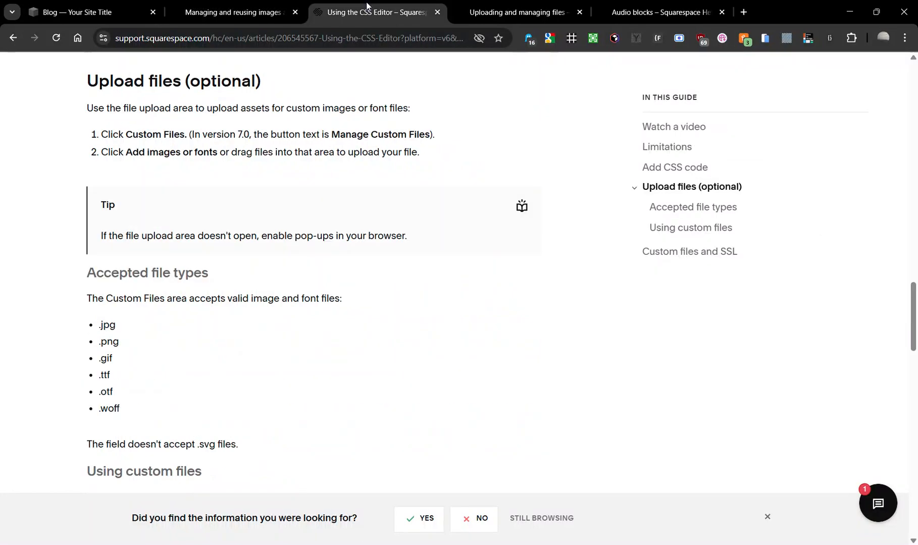
pyautogui.click(682, 127)
pyautogui.scroll(-12, 237, 235)
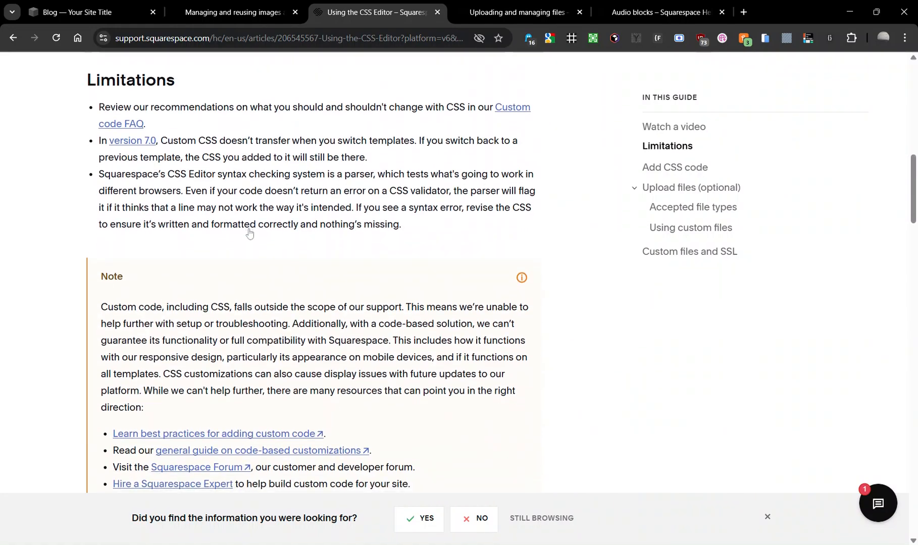
pyautogui.scroll(6, 249, 234)
pyautogui.scroll(-3, 249, 234)
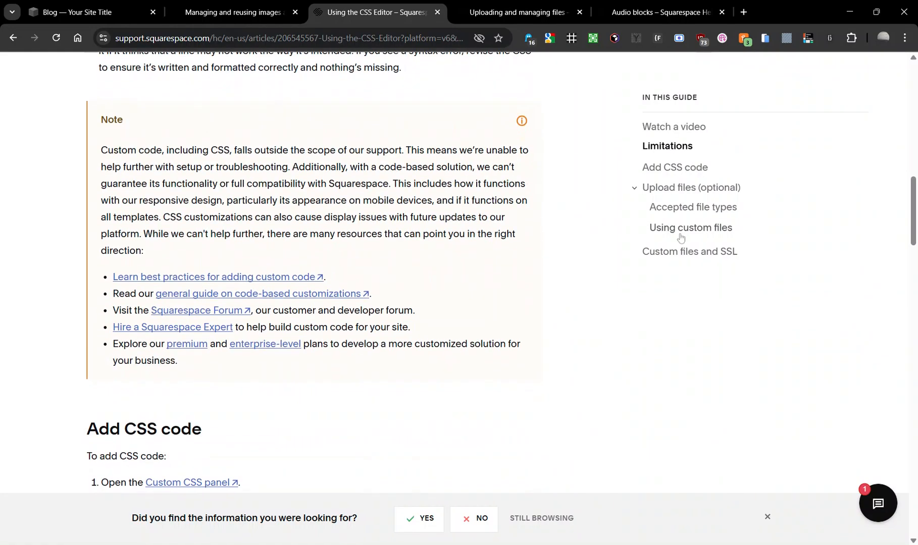
pyautogui.click(677, 208)
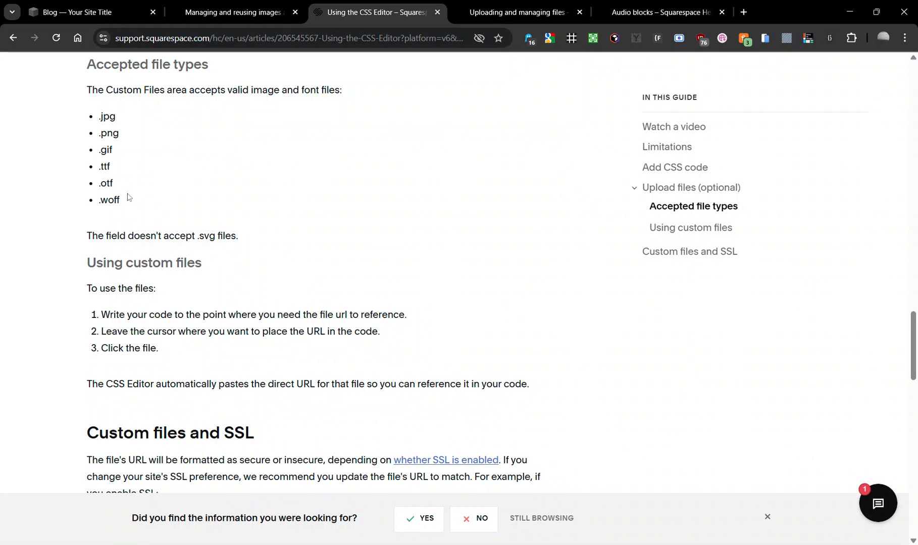
# - Switch back to the Squarespace site dashboard and open the Custom CSS editor by searching for "css"
pyautogui.hotkey('ctrl', 'shift', 'Tab')
pyautogui.hotkey('ctrl', 'shift', 'Tab')
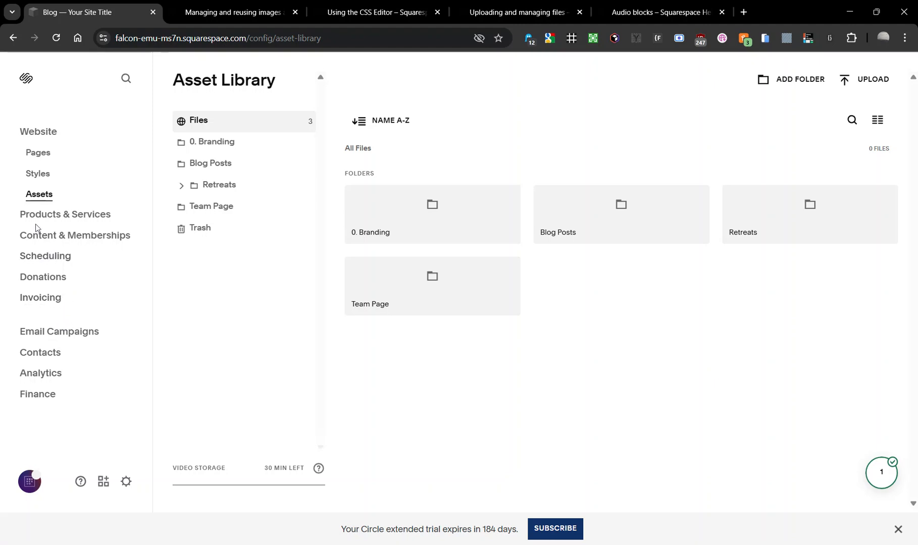
pyautogui.write('/css')
pyautogui.press('Return')
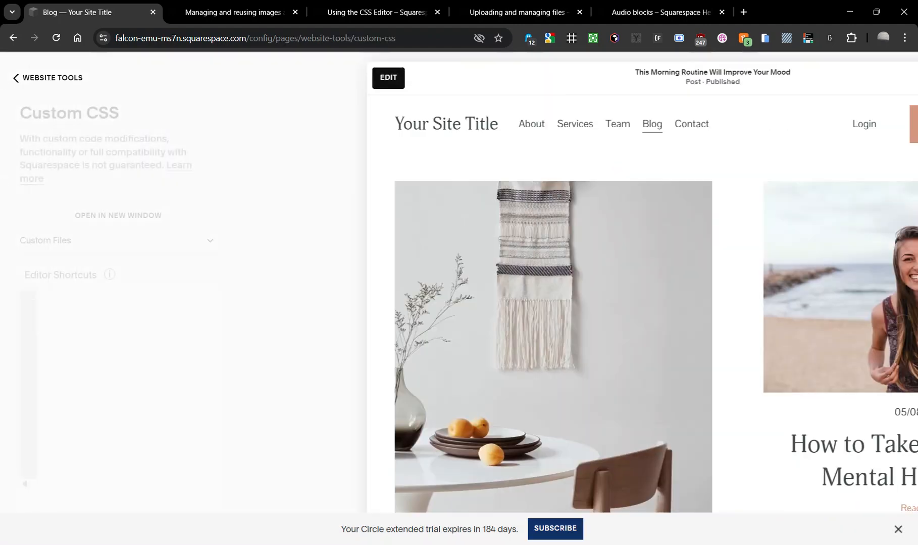
# - Back out of Custom CSS to the main dashboard and look through the site's Styles and Settings areas
pyautogui.click(31, 81)
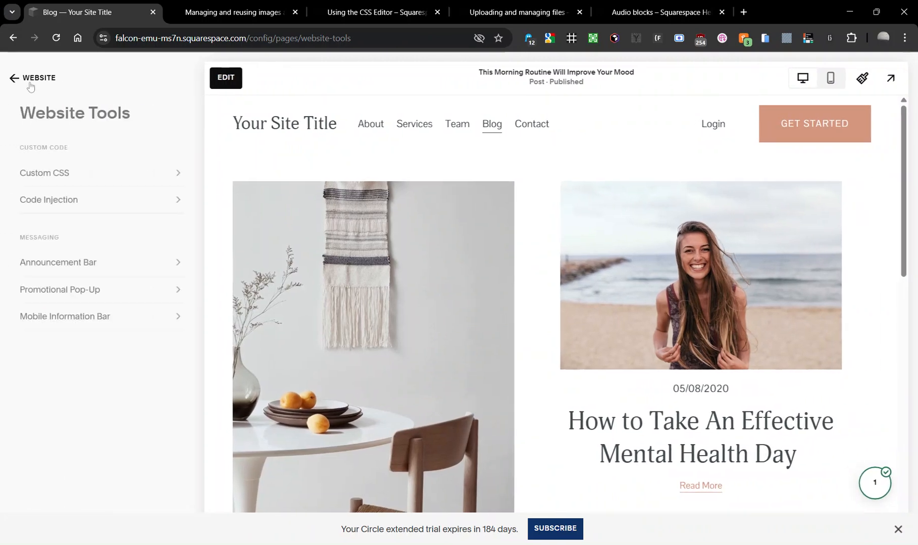
pyautogui.click(30, 84)
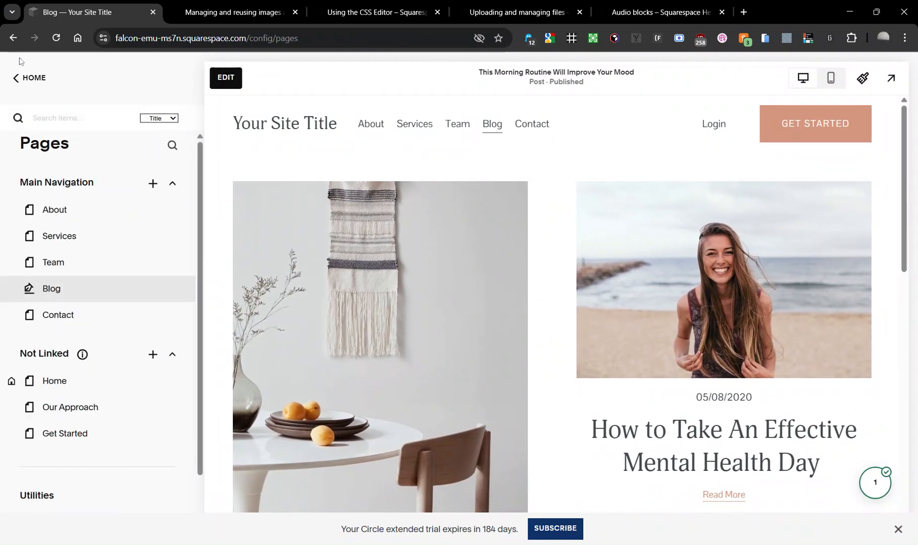
pyautogui.click(30, 81)
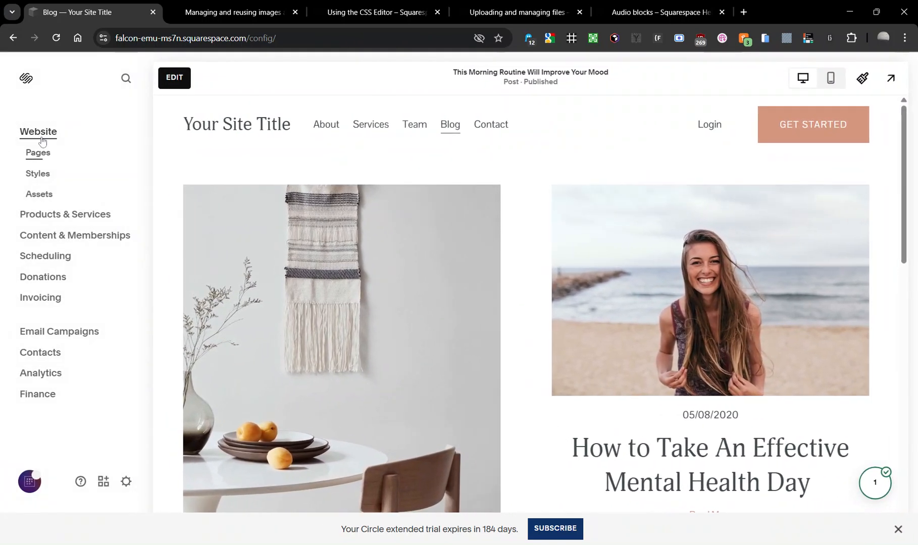
pyautogui.click(44, 176)
pyautogui.click(70, 78)
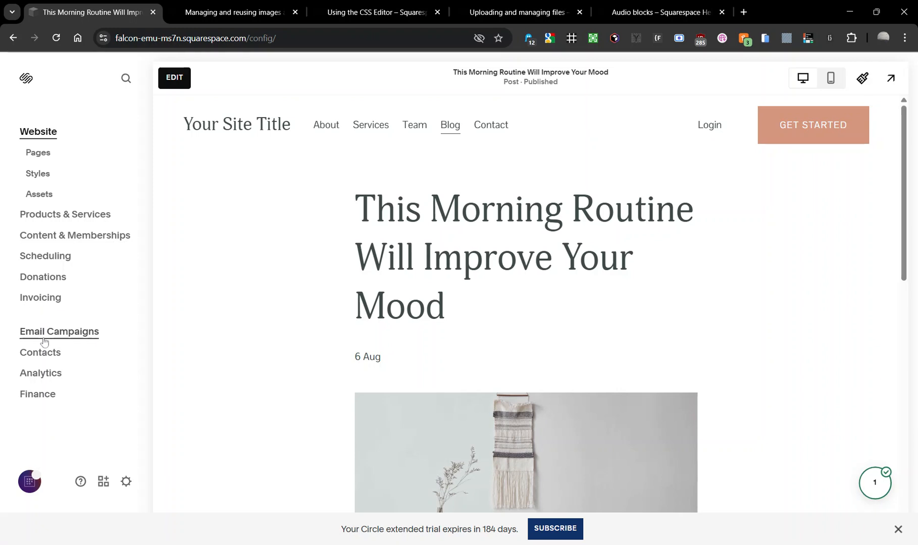
pyautogui.click(126, 482)
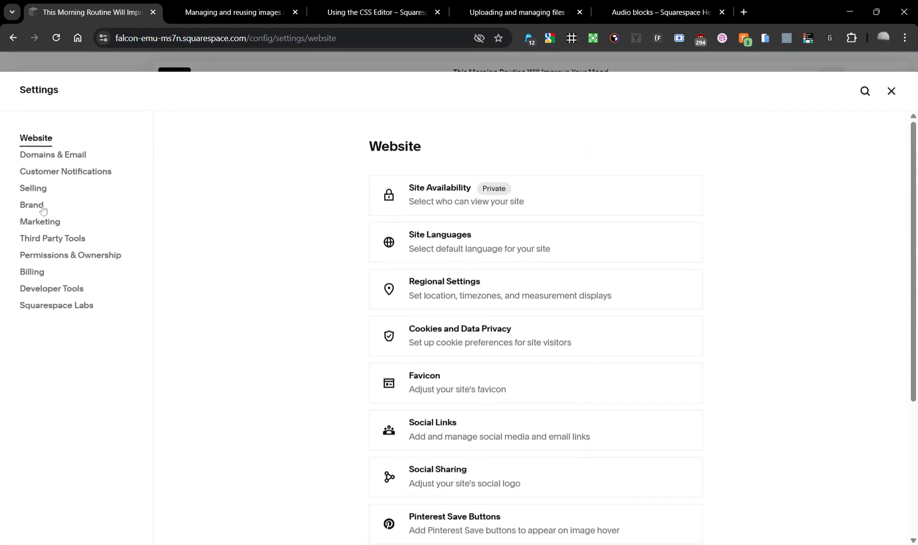
pyautogui.click(891, 92)
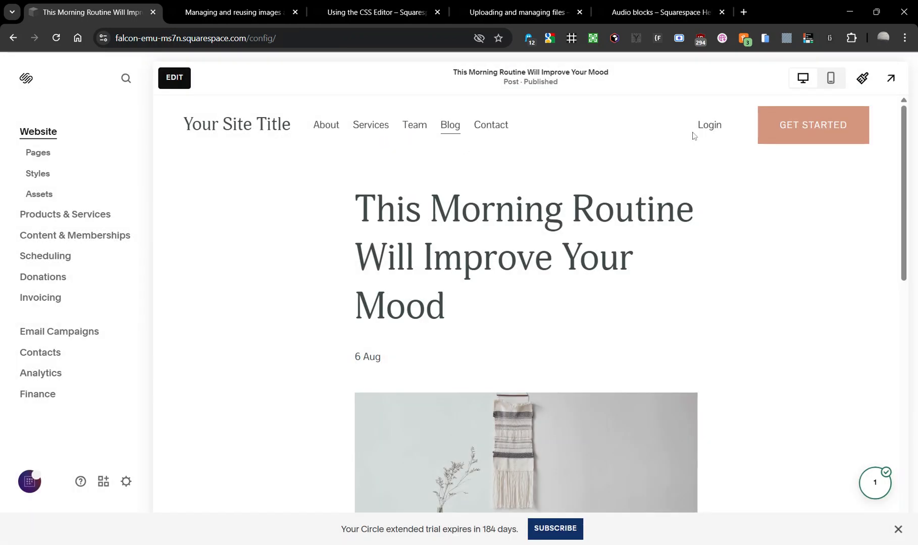
# - Search the site dashboard for "css" and open the Custom CSS result
pyautogui.click(124, 80)
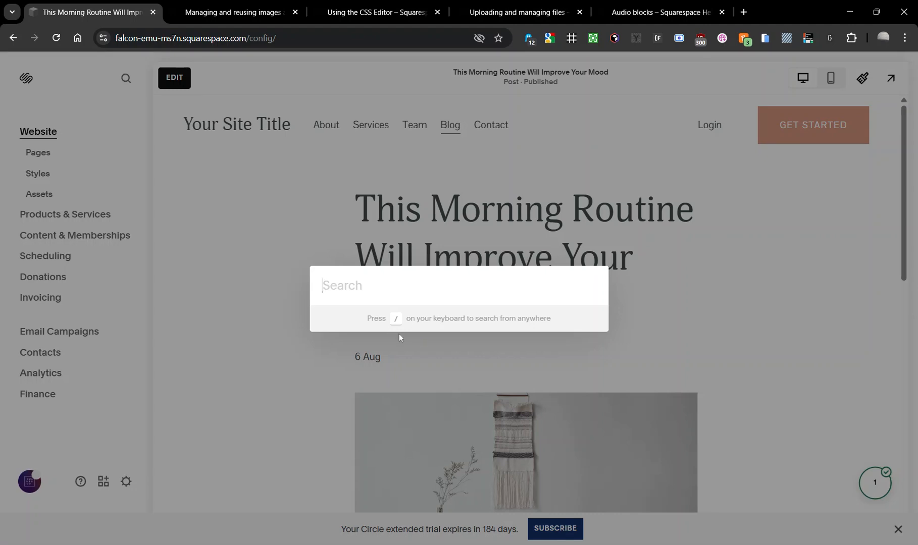
pyautogui.write('css')
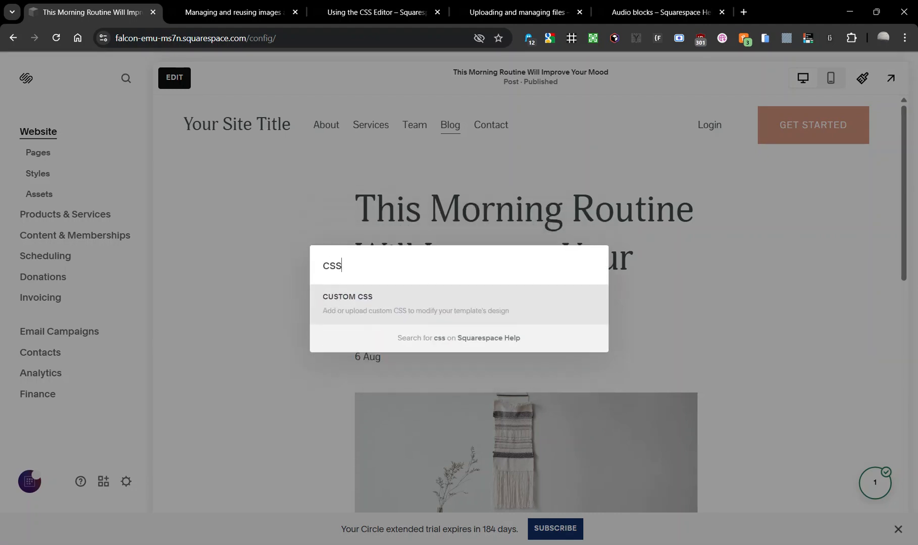
pyautogui.click(401, 310)
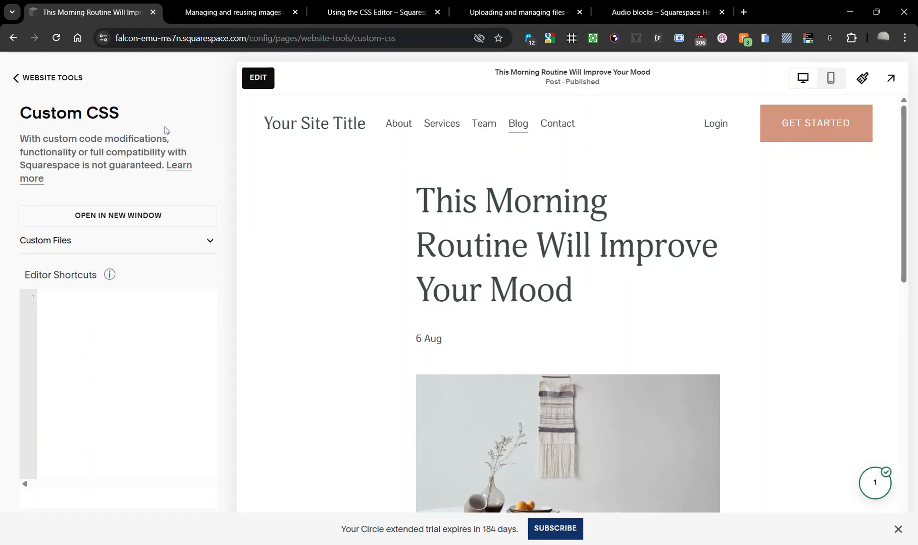
# - Upload the image pexels-cottonbro-4790050.jpg to the Custom CSS custom files and collapse the file list
pyautogui.click(68, 249)
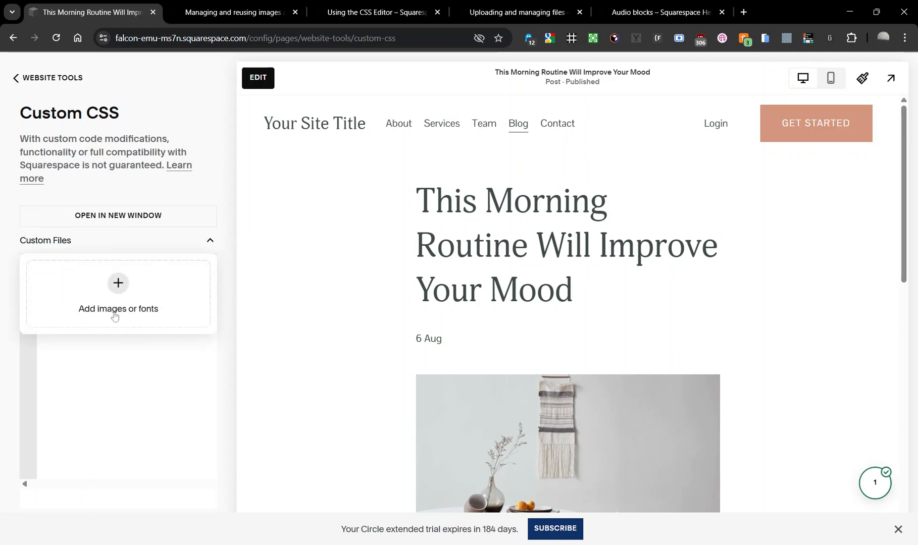
pyautogui.click(117, 292)
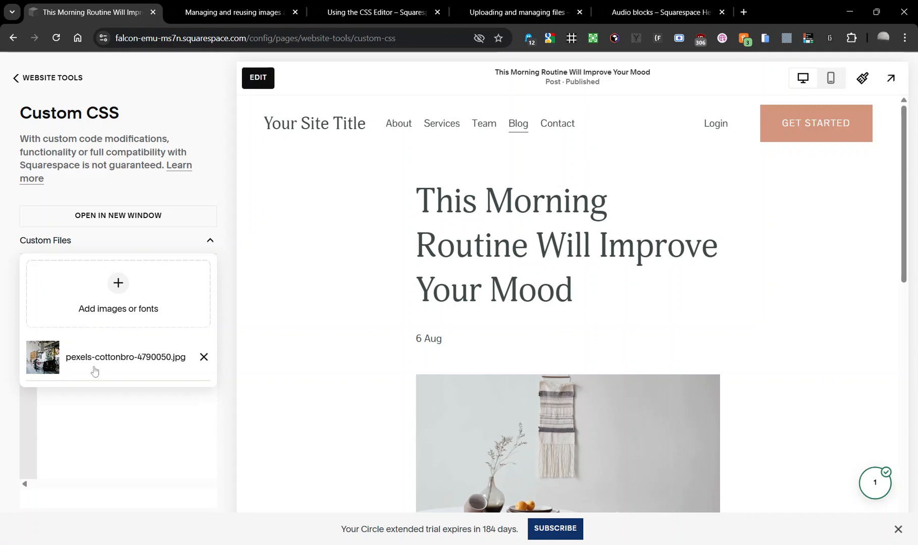
pyautogui.click(108, 389)
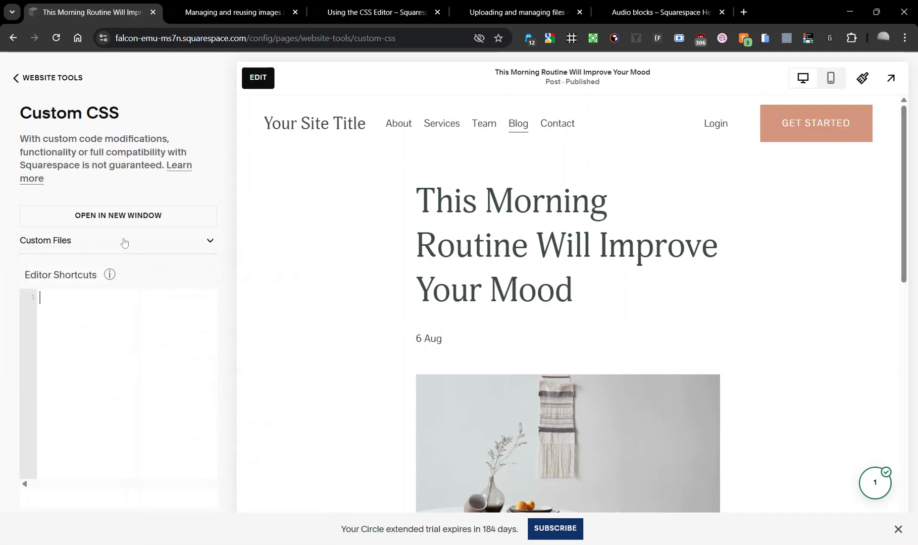
# - Insert the URL of the custom file pexels-cottonbro-4790050.jpg into the Custom CSS code, with three blank lines above it
pyautogui.click(125, 242)
pyautogui.click(103, 365)
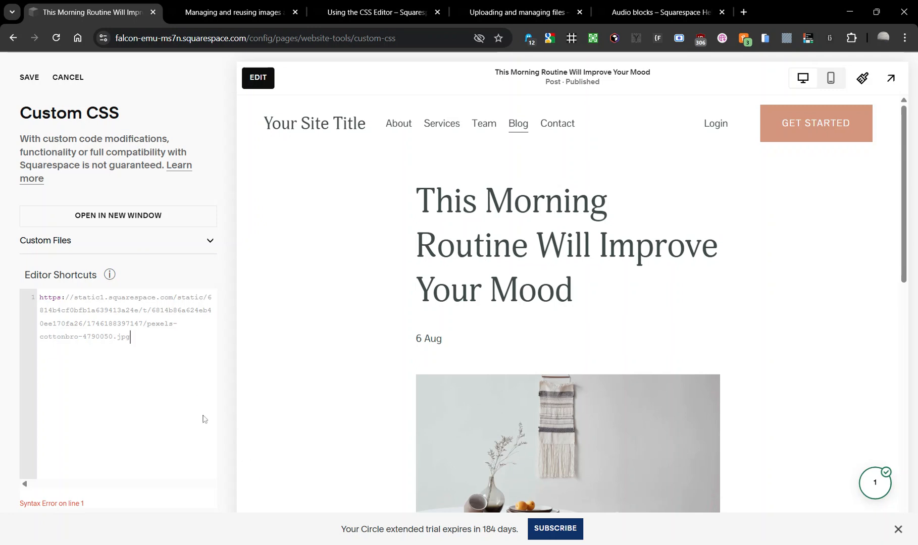
pyautogui.hotkey('ctrl', 'Home')
pyautogui.press('Return')
pyautogui.press('Return')
pyautogui.press('Return')
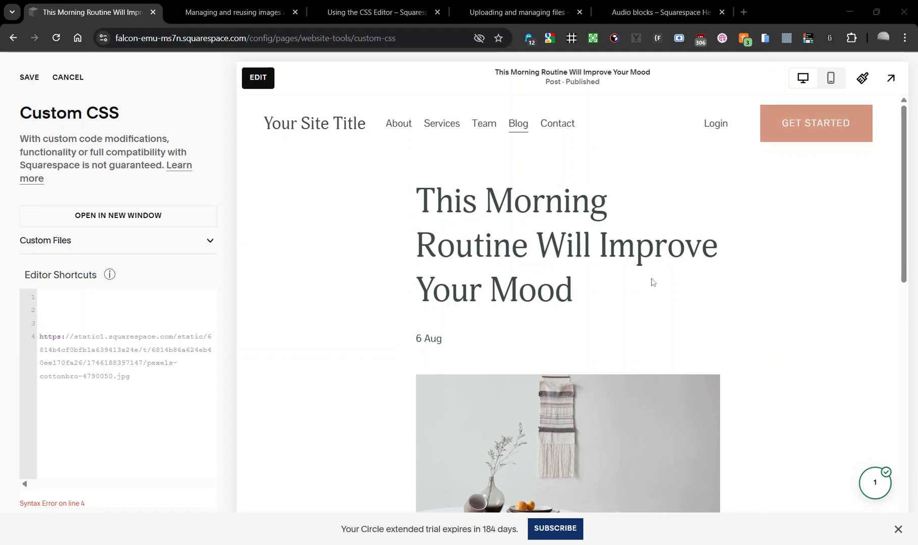
# - Inspect the Get Started button for its class and start a CSS rule with the selector .header-actions-action a
pyautogui.hotkey('ctrl', 'shift', 'c')
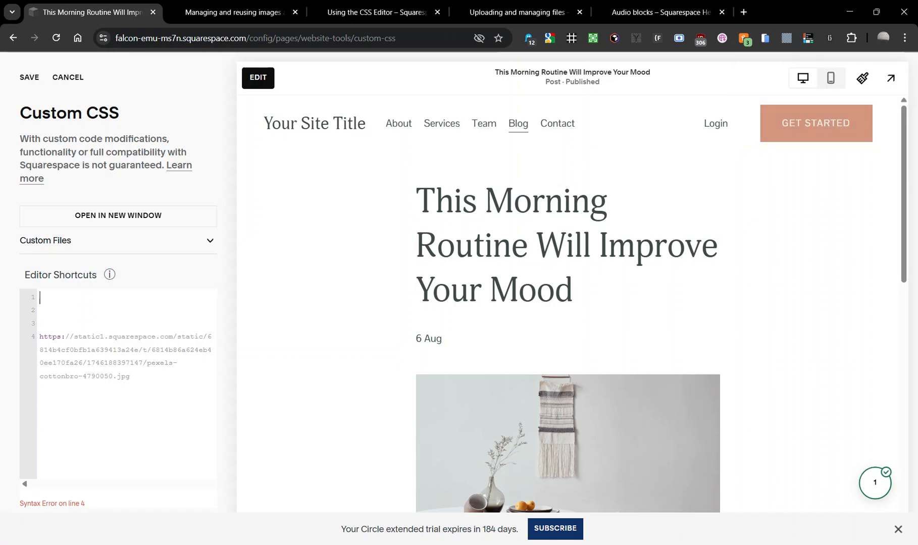
pyautogui.hotkey('ctrl', 'v')
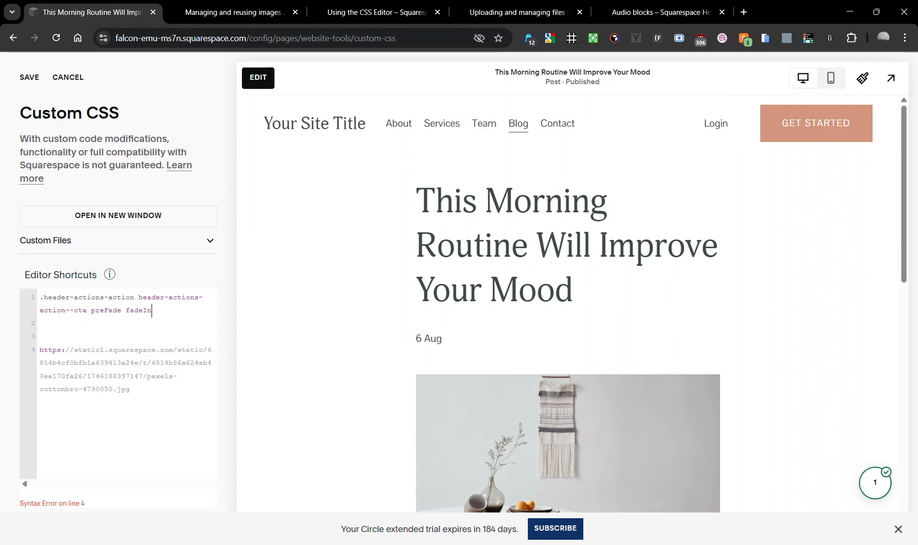
pyautogui.hotkey('shift', 'Up')
pyautogui.hotkey('ctrl', 'shift', 'Left')
pyautogui.write('a {')
pyautogui.press('Return')
# - Set the rule's background-image to the pexels-cottonbro-4790050.jpg URL and delete the loose URL below the rule
pyautogui.write('backgr')
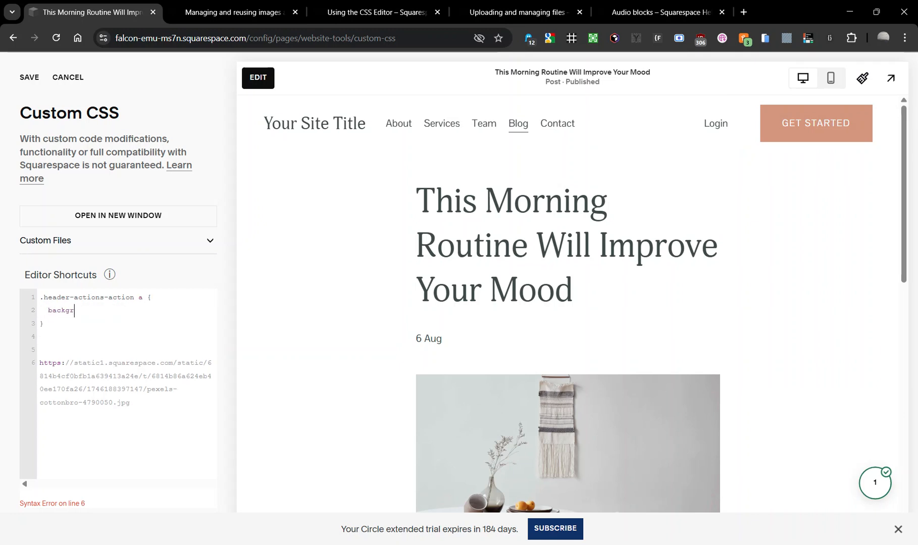
pyautogui.write('ound-image: url(')
pyautogui.hotkey('ctrl', 'v')
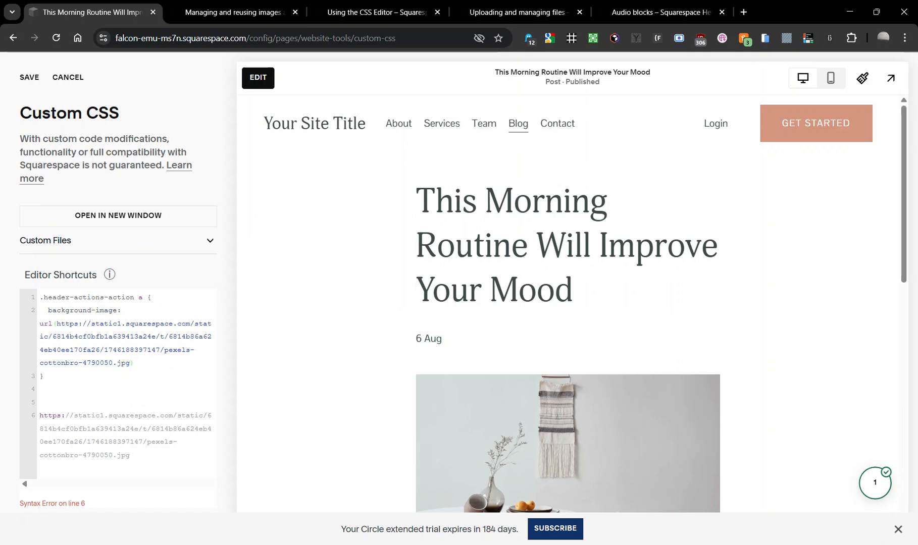
pyautogui.moveTo(131, 456); pyautogui.dragTo(40, 389)
pyautogui.press('BackSpace')
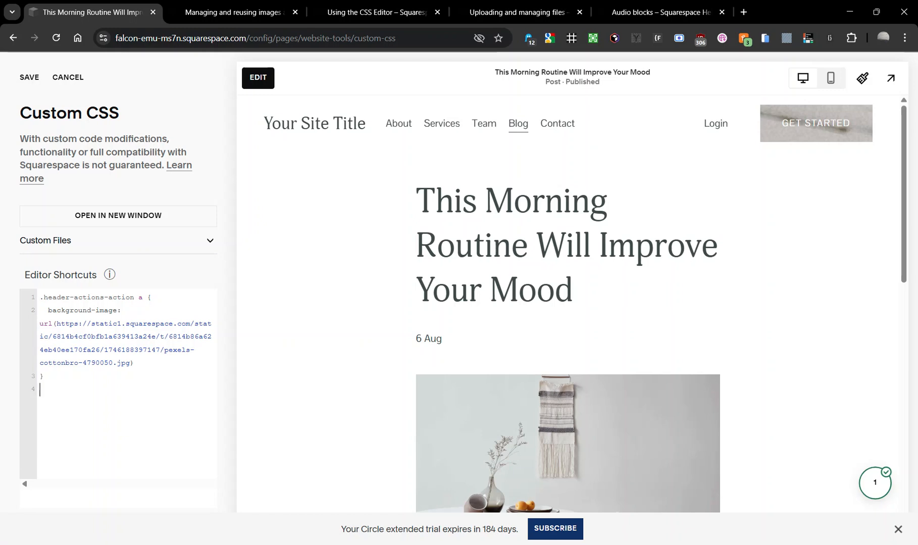
# - Add background-size: cover and padding: 4rem to the button rule, and end the background-image line with a semicolon
pyautogui.click(134, 363)
pyautogui.press('Return')
pyautogui.write('backgrond-')
pyautogui.press('BackSpace')
pyautogui.press('BackSpace')
pyautogui.press('BackSpace')
pyautogui.write('und-size: cover;')
pyautogui.press('Return')
pyautogui.write('padding: ')
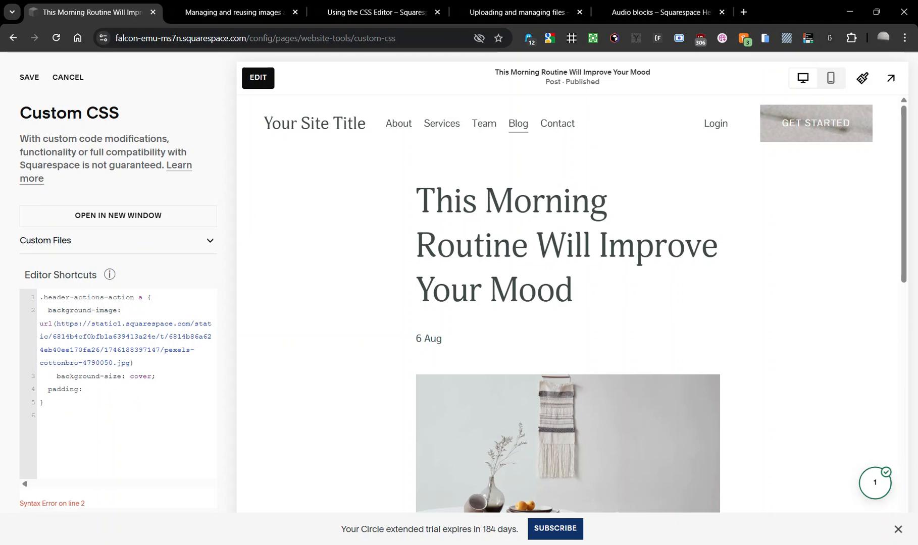
pyautogui.write('4rem;')
pyautogui.write(';')
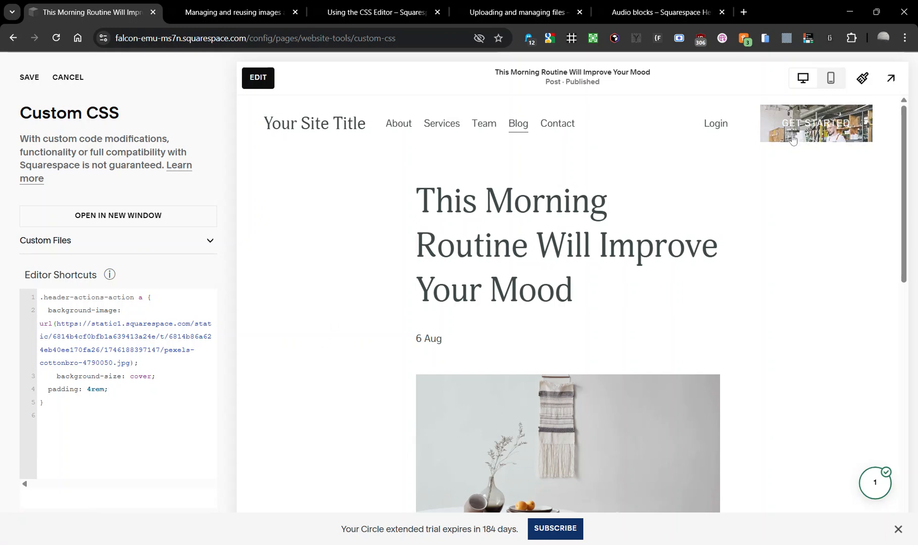
# - Copy the blog post image's URL from its own browser tab and paste it below the CSS rule
pyautogui.click(108, 247)
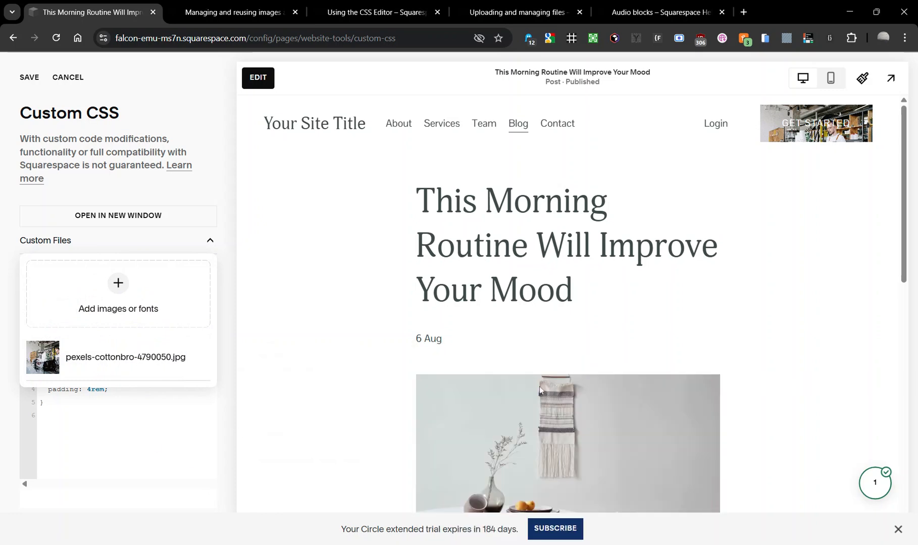
pyautogui.hotkey('ctrl', 'shift', 'c')
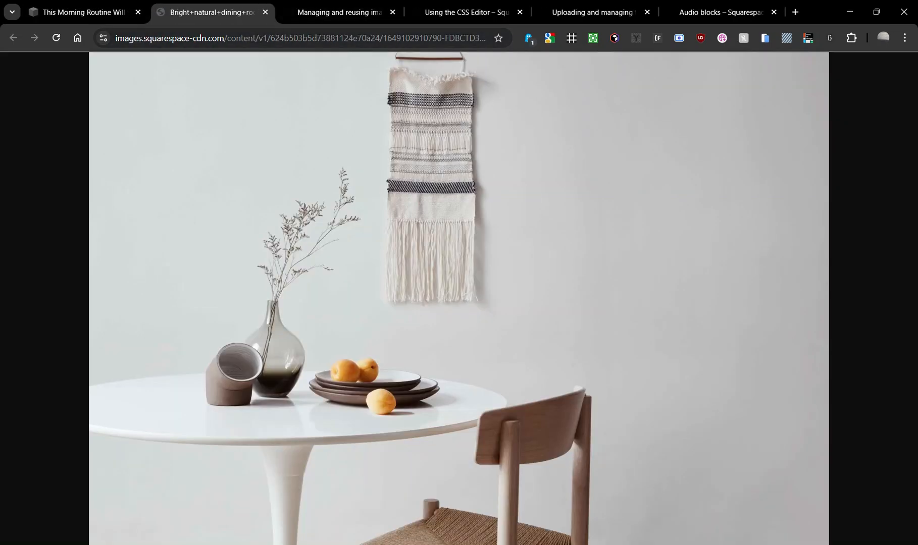
pyautogui.click(345, 39)
pyautogui.hotkey('ctrl', 'x')
pyautogui.hotkey('ctrl', 'w')
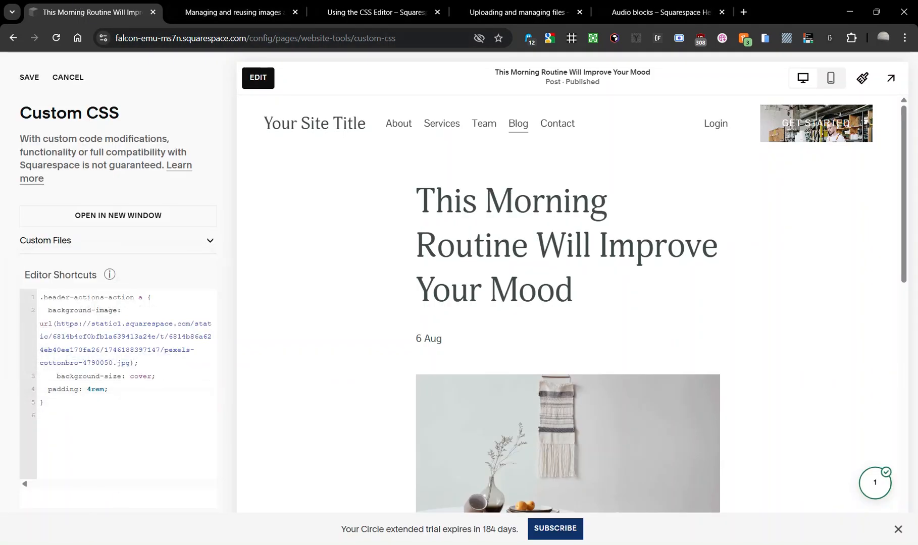
pyautogui.hotkey('ctrl', 'v')
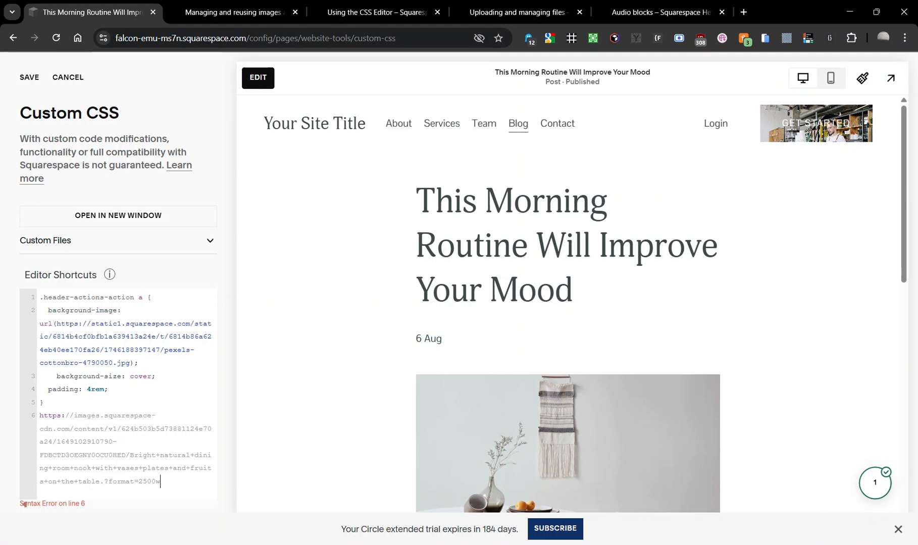
# - Delete the pasted blog image URL from the code and save the Custom CSS
pyautogui.moveTo(160, 481); pyautogui.dragTo(14, 417)
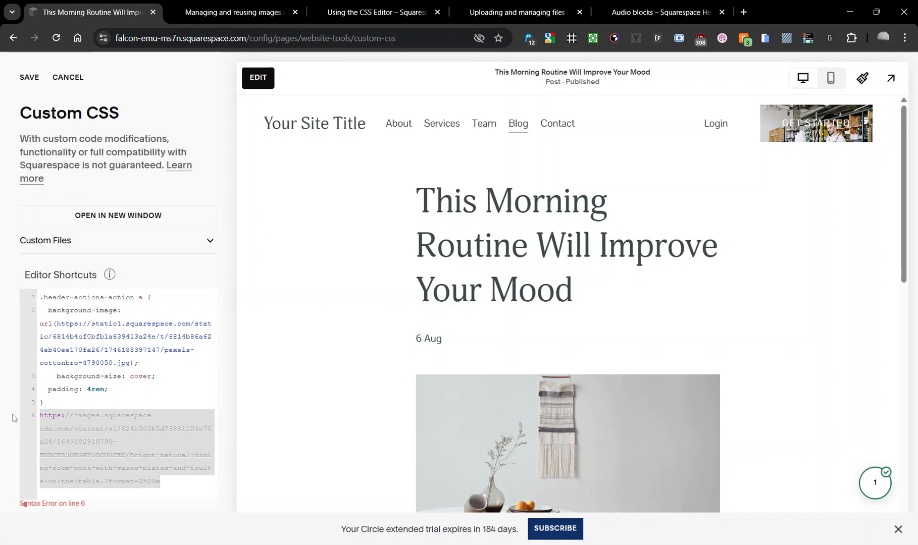
pyautogui.press('BackSpace')
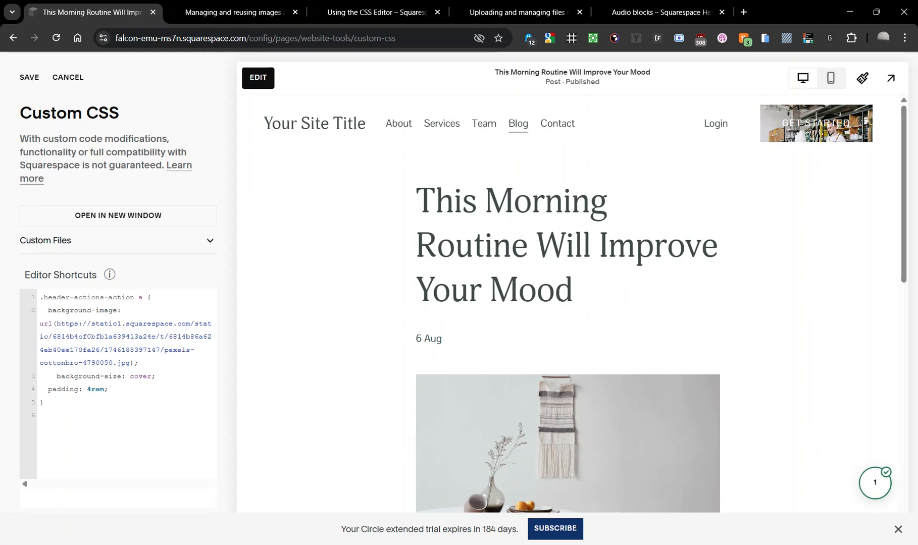
pyautogui.click(27, 78)
# - Read the Common file types section of the Uploading and managing files help article and return to the site's tab, placing it beside the article
pyautogui.click(525, 12)
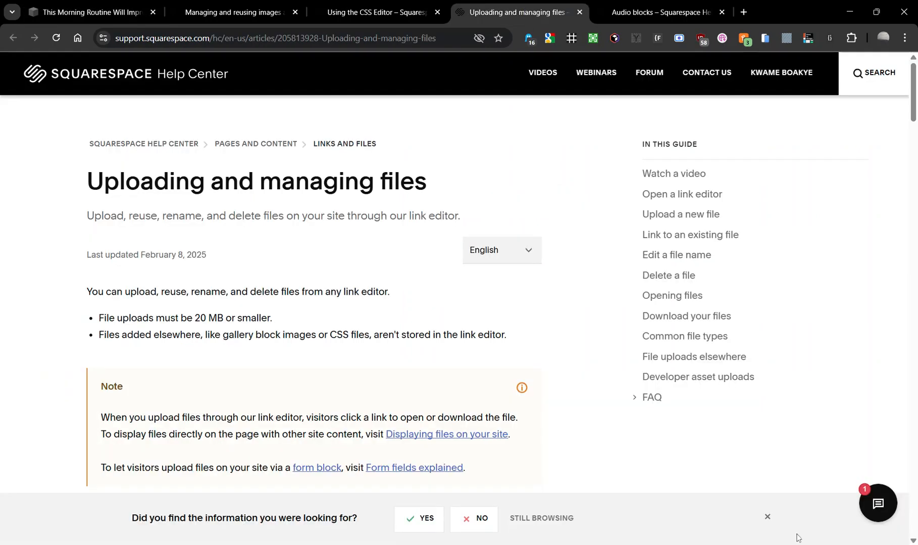
pyautogui.click(683, 337)
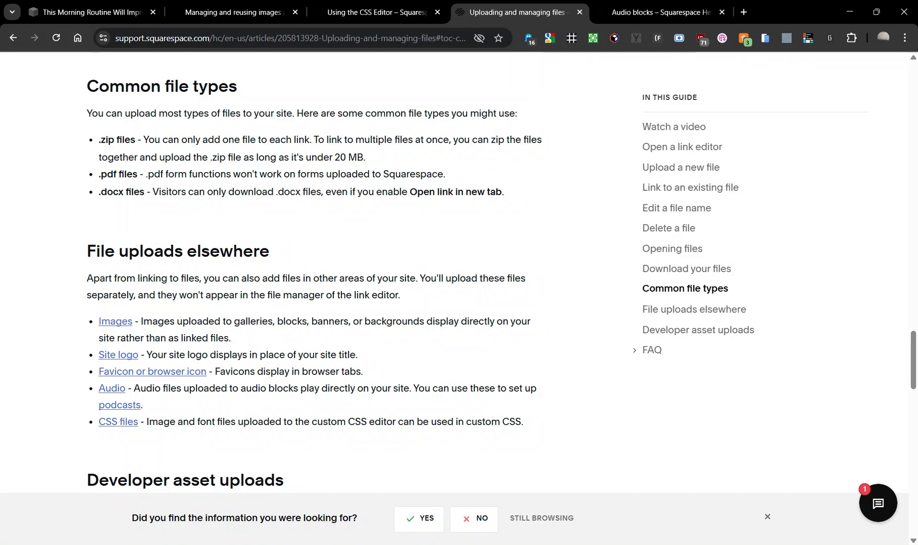
pyautogui.moveTo(101, 12); pyautogui.dragTo(348, 15)
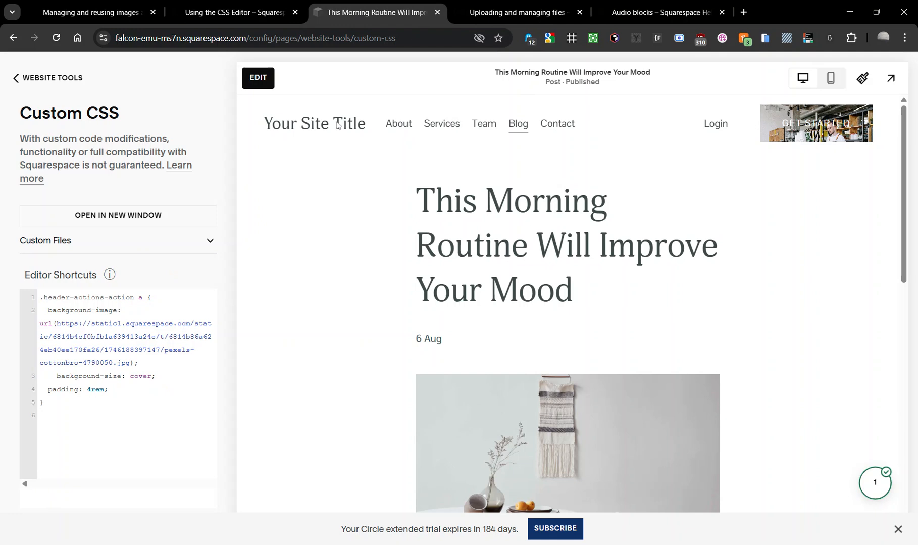
# - Inspect the site title in the preview and go back from Custom CSS to the site's Pages list
pyautogui.hotkey('ctrl', 'shift', 'c')
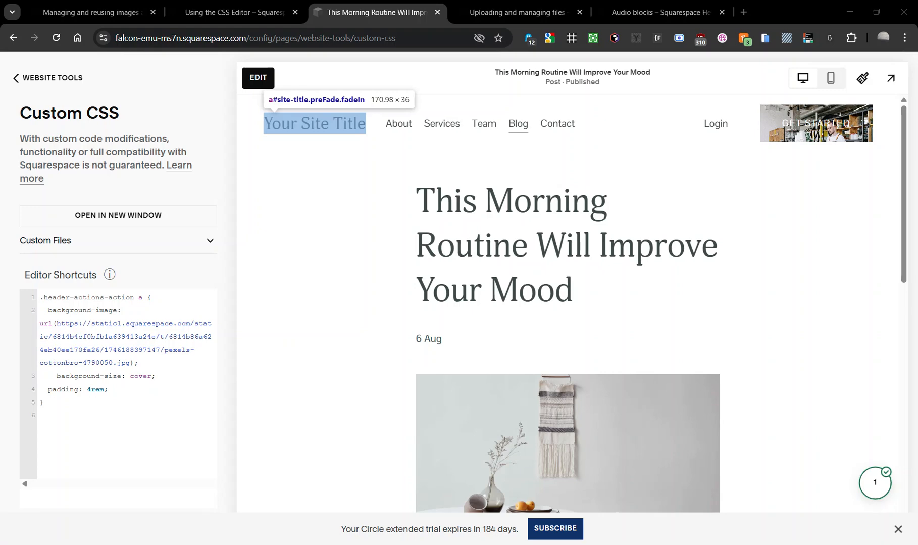
pyautogui.click(54, 79)
pyautogui.click(55, 79)
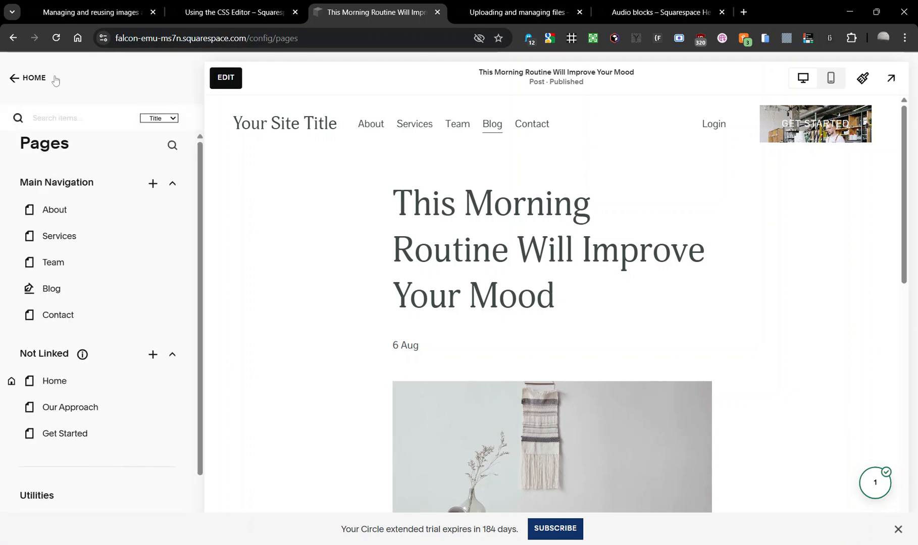
pyautogui.click(22, 79)
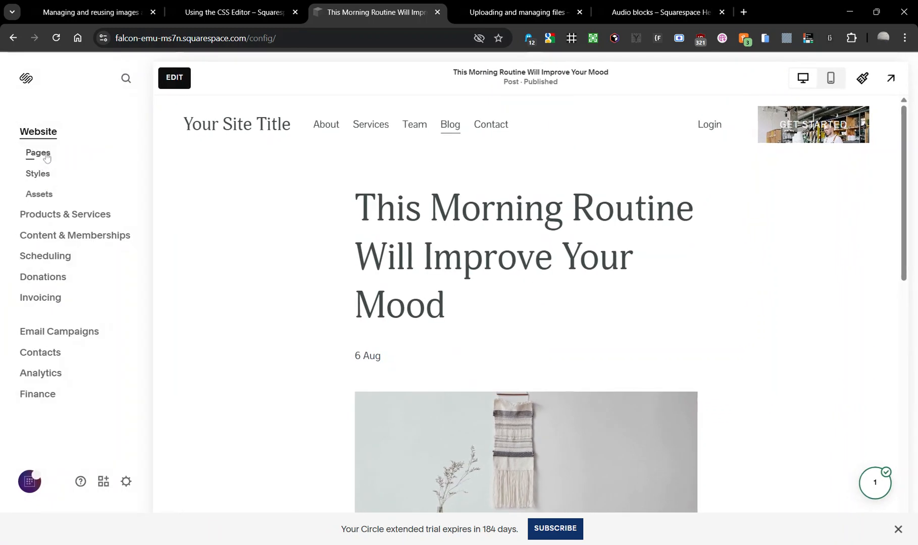
pyautogui.click(46, 157)
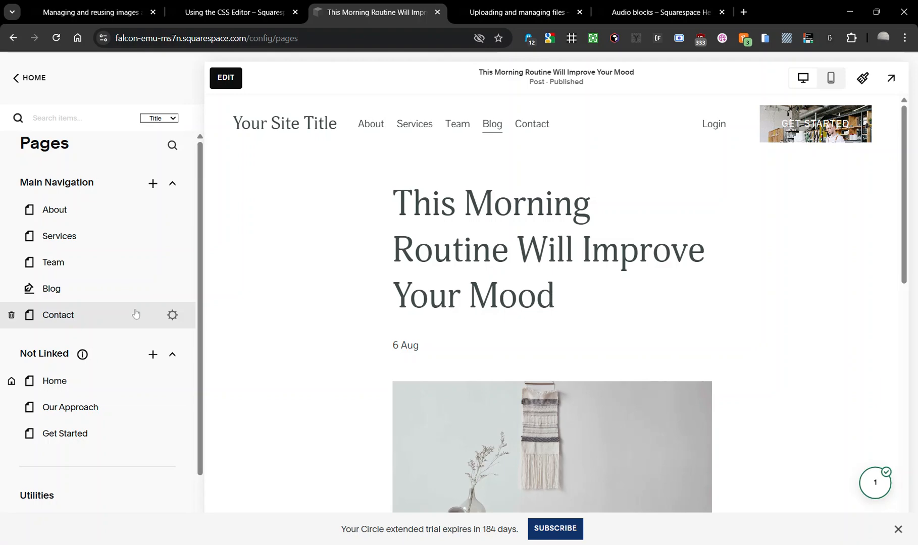
# - Add a link item under Not Linked and title it Upload
pyautogui.scroll(-1, 169, 275)
pyautogui.click(152, 290)
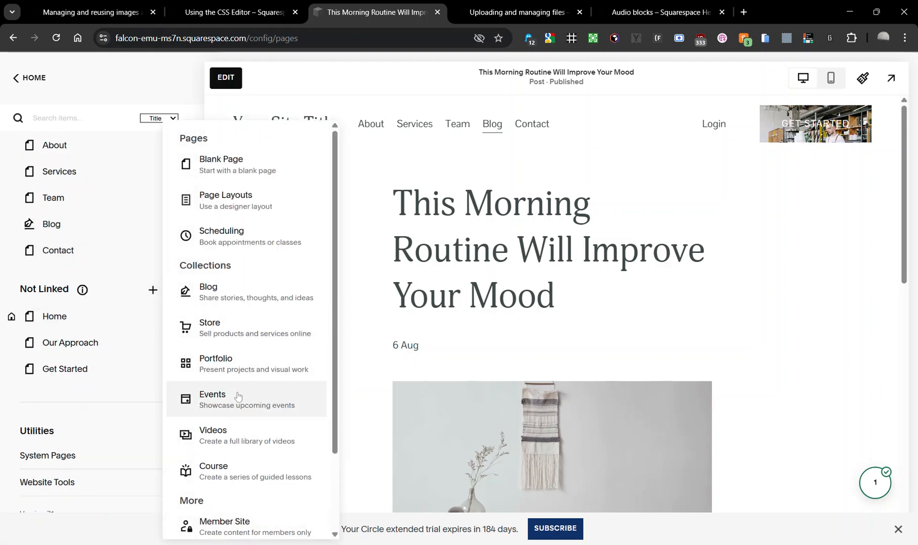
pyautogui.scroll(-2, 237, 414)
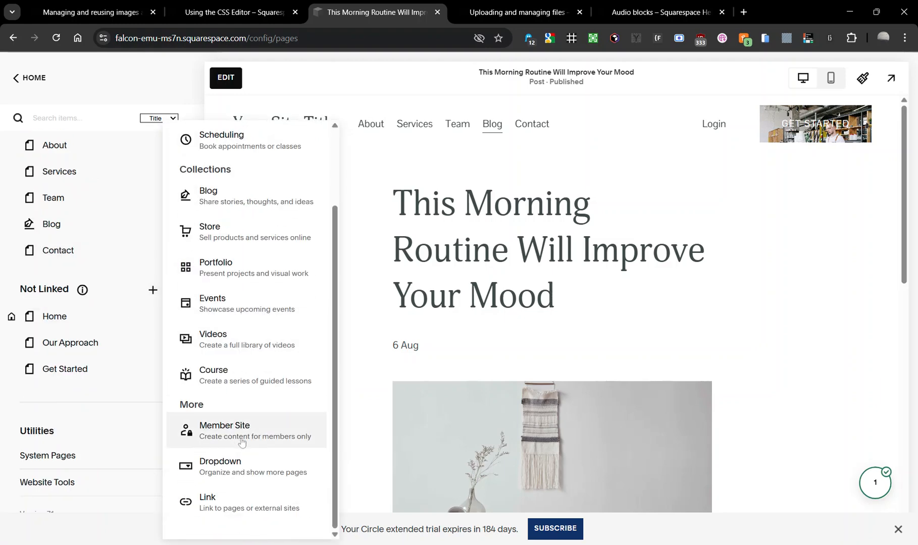
pyautogui.click(204, 502)
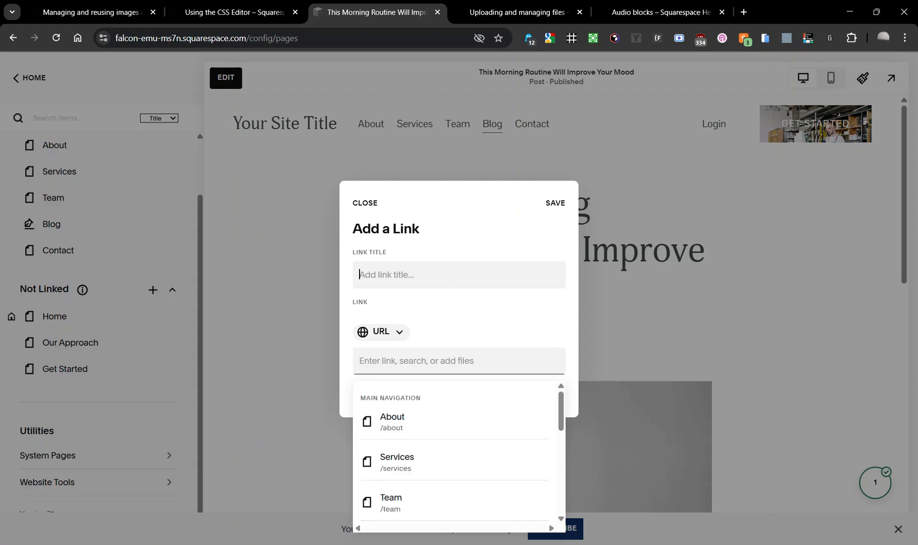
pyautogui.write('Upload')
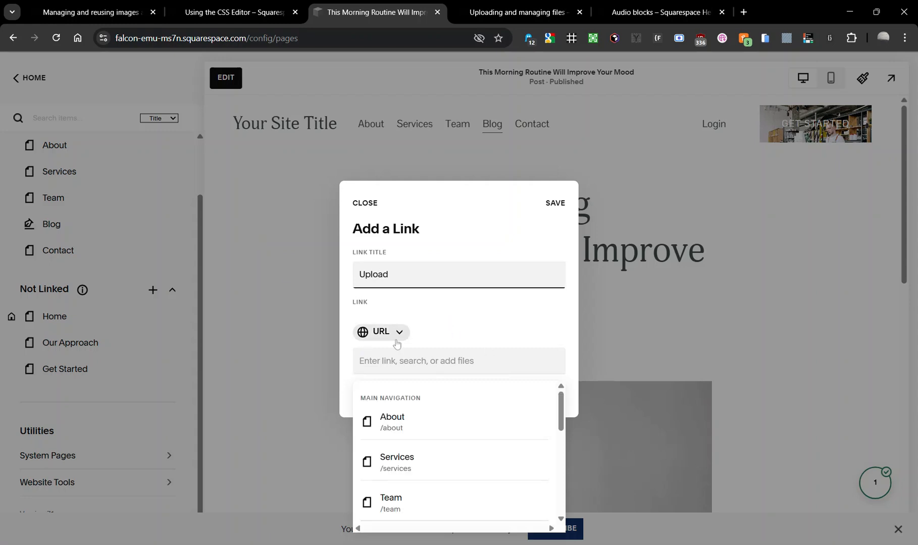
# - Change the link type to File and upload squareskills_toc-drop.js
pyautogui.click(396, 336)
pyautogui.click(398, 386)
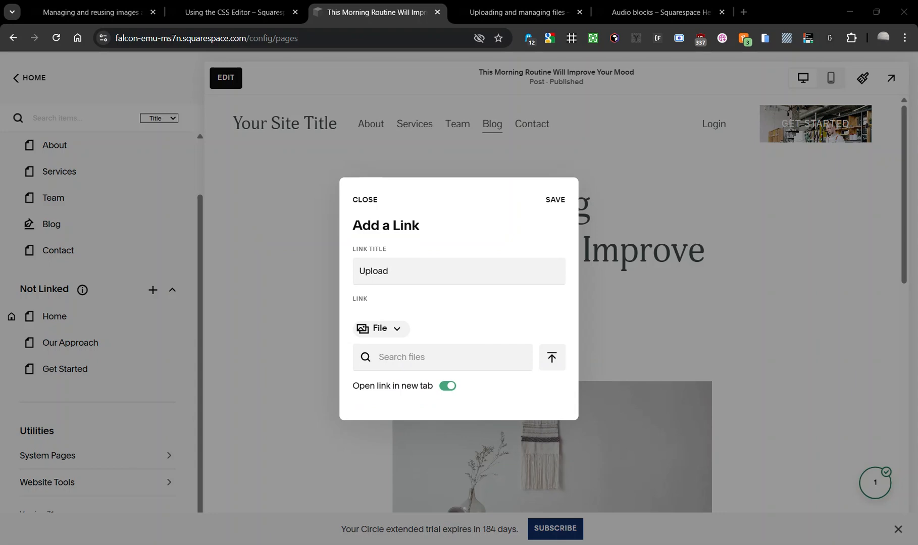
pyautogui.click(555, 400)
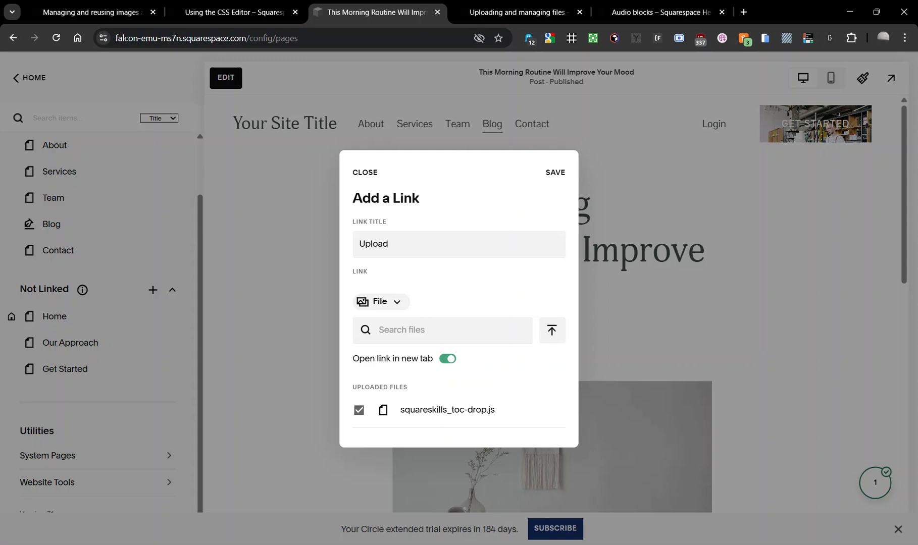
# - Switch the Upload link to the URL type with # as its address and save it
pyautogui.click(384, 303)
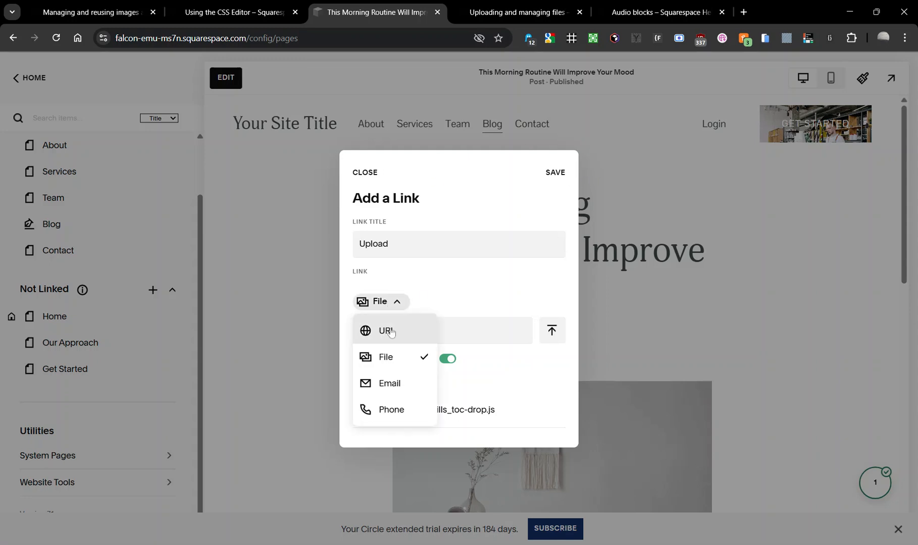
pyautogui.click(391, 333)
pyautogui.write('#')
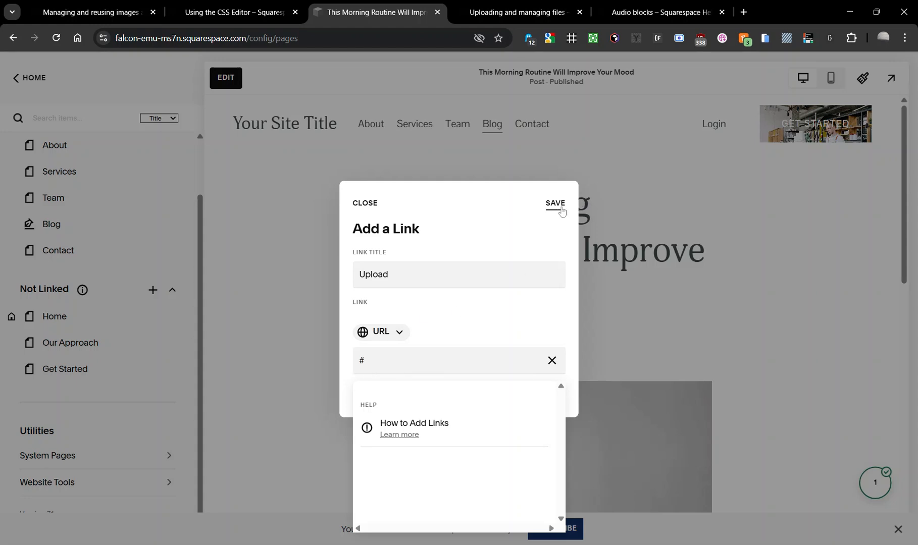
pyautogui.click(559, 208)
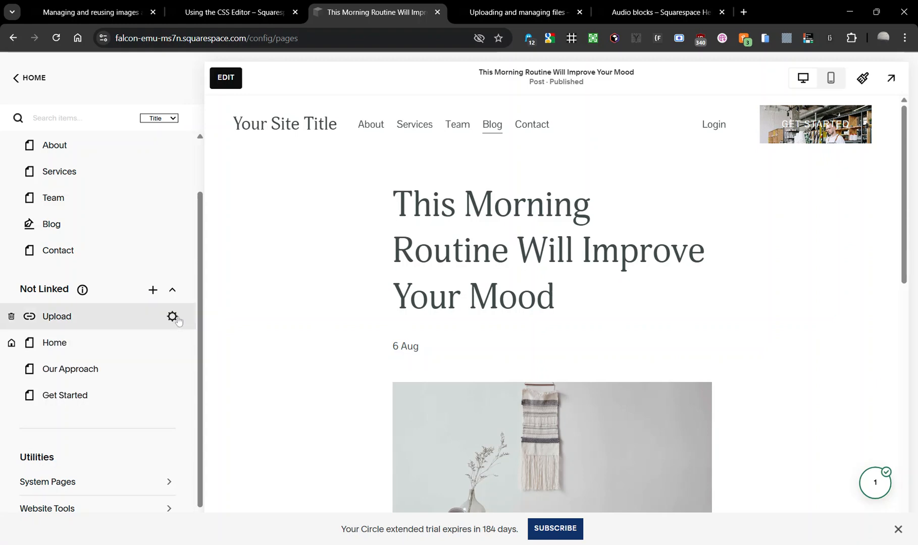
# - Edit the Upload link, clear its URL and point it to the uploaded file squareskills_toc-drop.js
pyautogui.click(172, 316)
pyautogui.press('BackSpace')
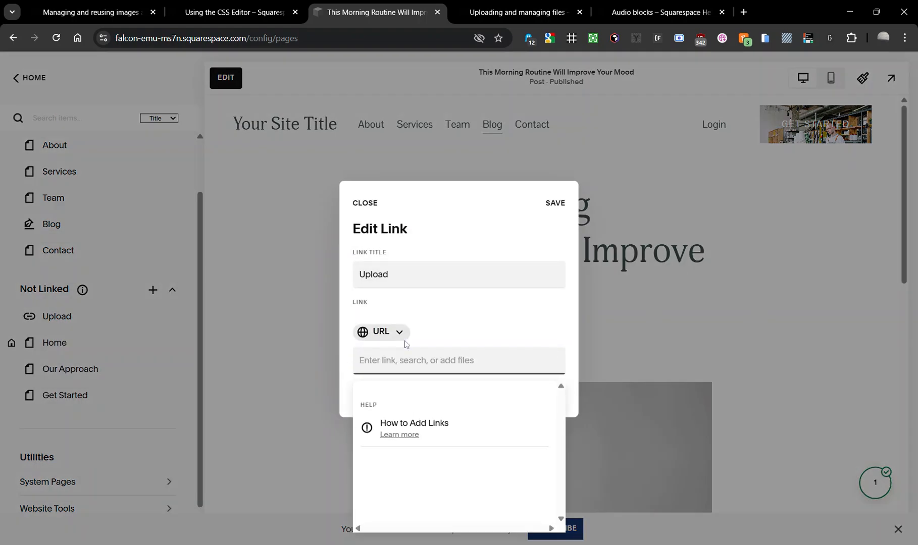
pyautogui.click(559, 207)
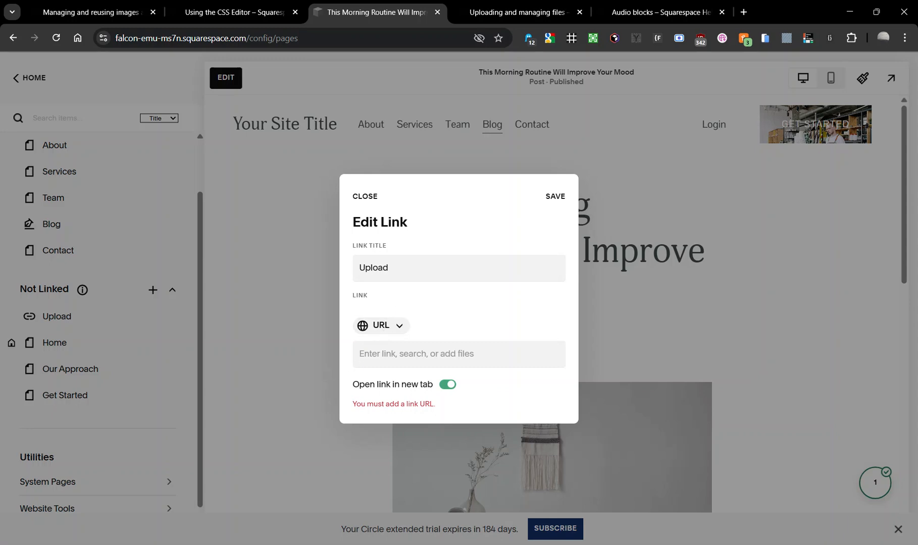
pyautogui.click(399, 330)
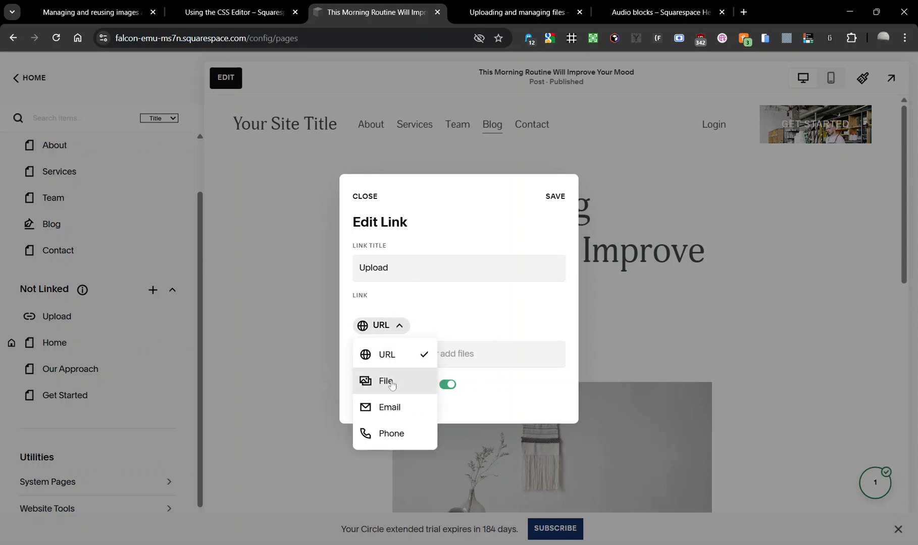
pyautogui.click(393, 379)
pyautogui.click(359, 405)
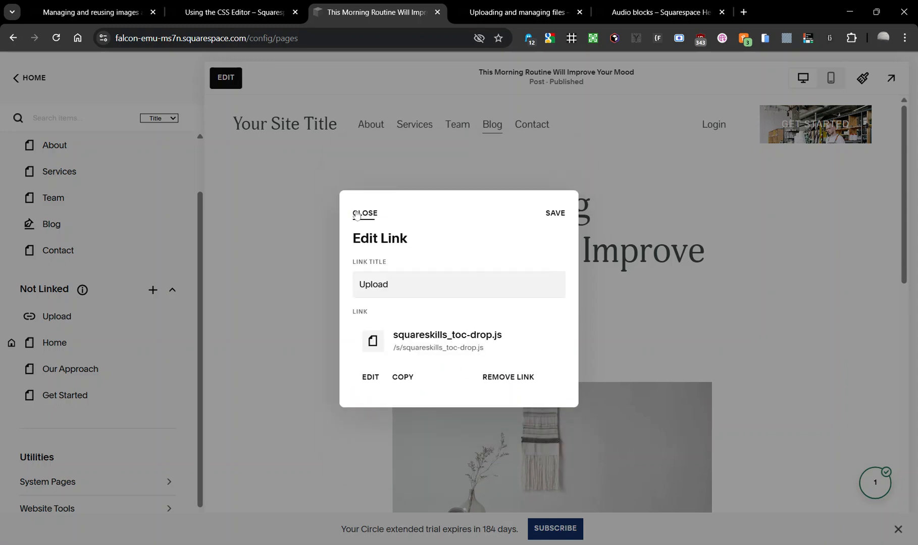
# - Close the Upload link without saving, reopen its settings, switch the link type to File and upload squareskills-blog-footnotes.js
pyautogui.click(356, 215)
pyautogui.scroll(-1, 11, 351)
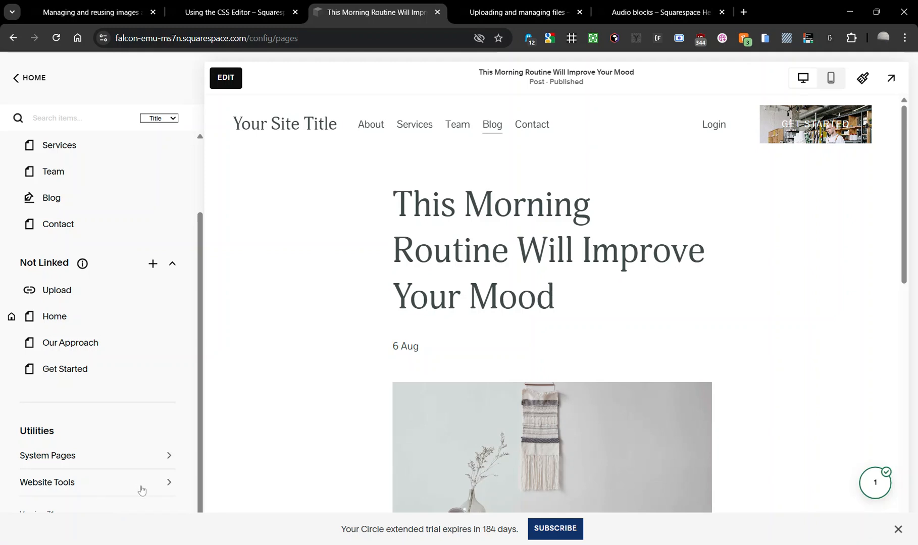
pyautogui.scroll(3, 103, 287)
pyautogui.scroll(-3, 102, 292)
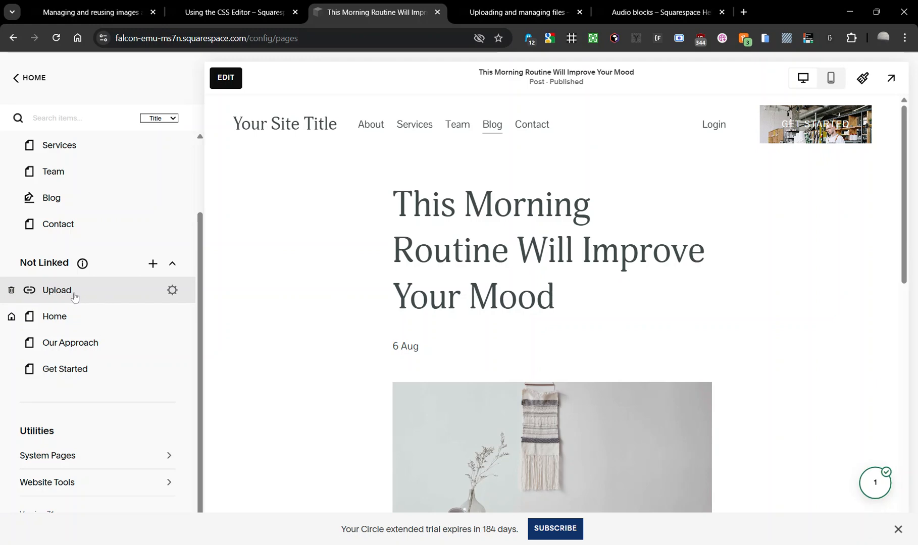
pyautogui.click(172, 291)
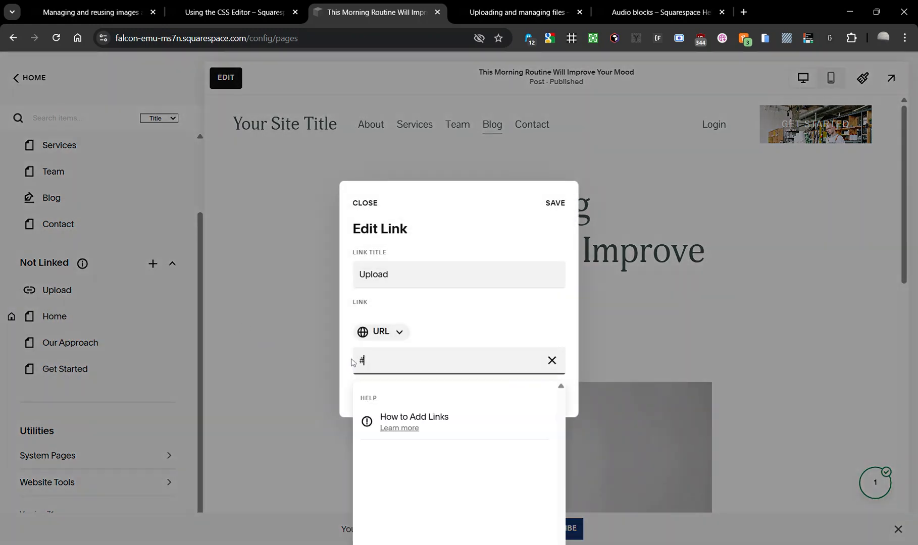
pyautogui.click(386, 331)
pyautogui.click(388, 385)
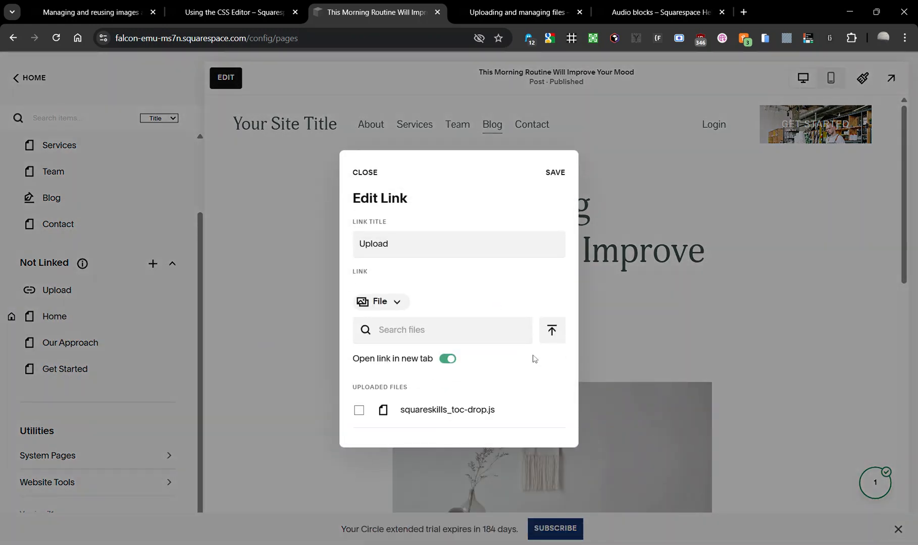
pyautogui.click(549, 331)
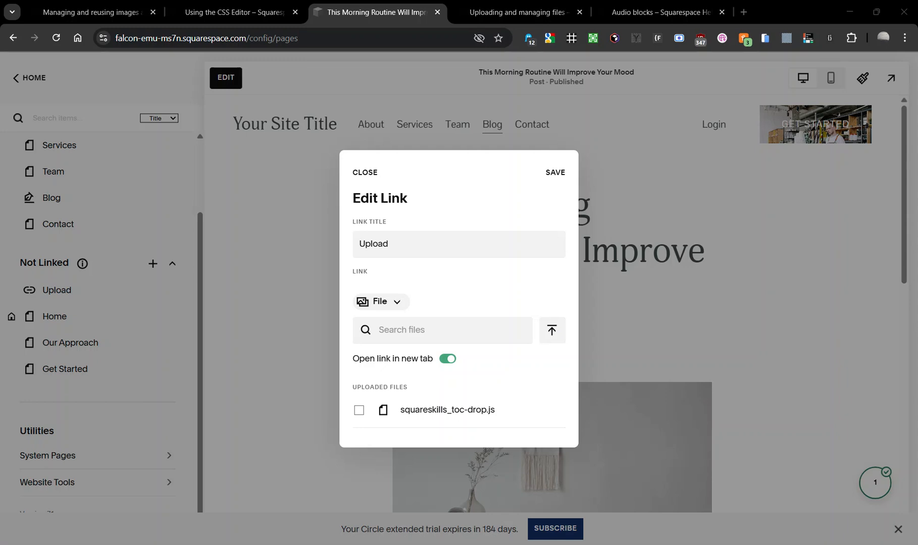
pyautogui.click(474, 366)
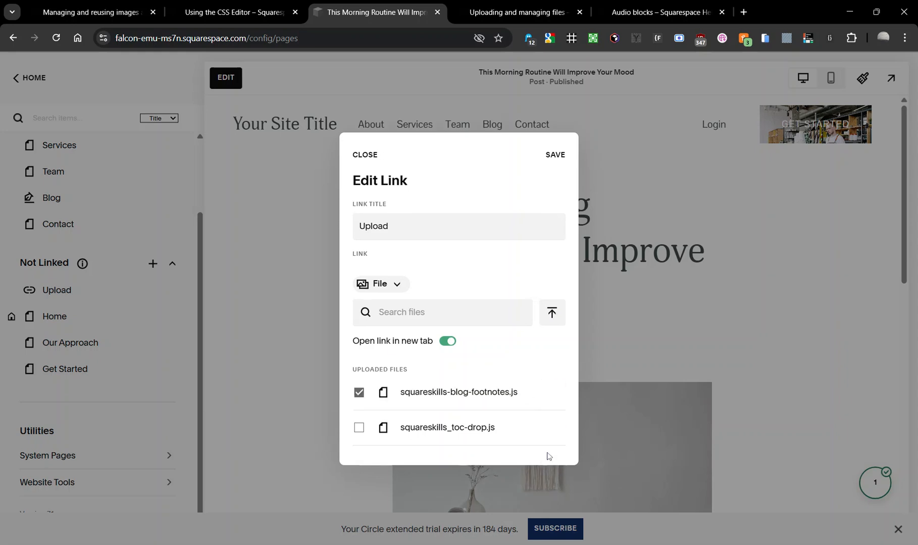
# - Return the Upload link to the URL type with # as the address and save it, leaving the footnotes file unlinked
pyautogui.click(381, 284)
pyautogui.click(406, 314)
pyautogui.write('#')
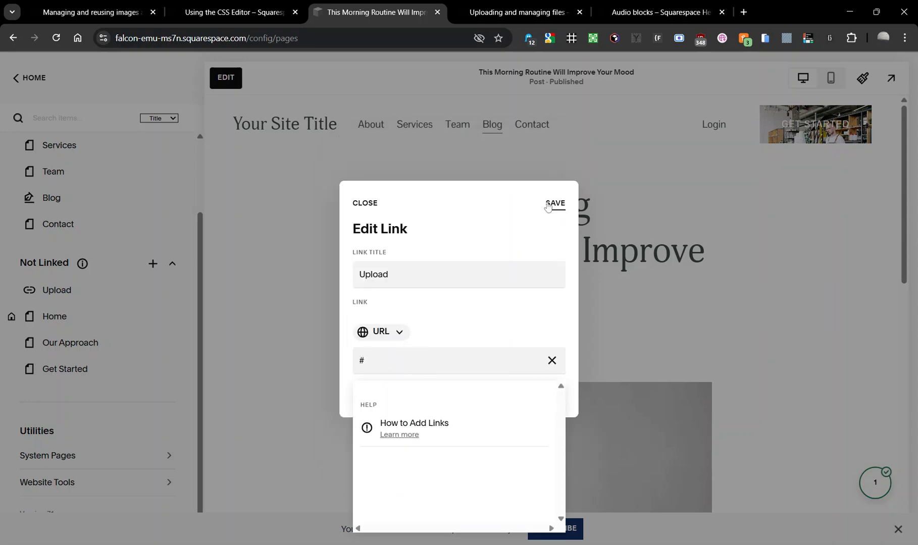
pyautogui.click(548, 208)
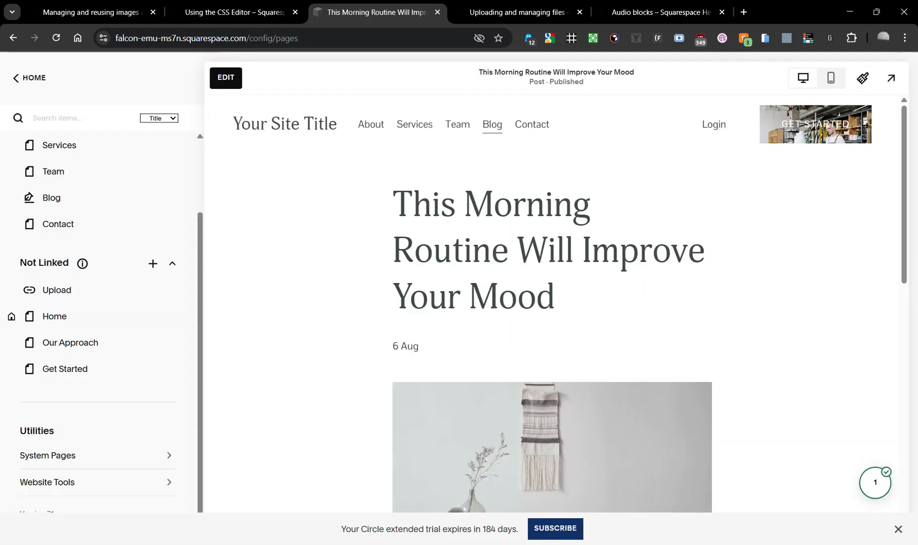
pyautogui.press('/')
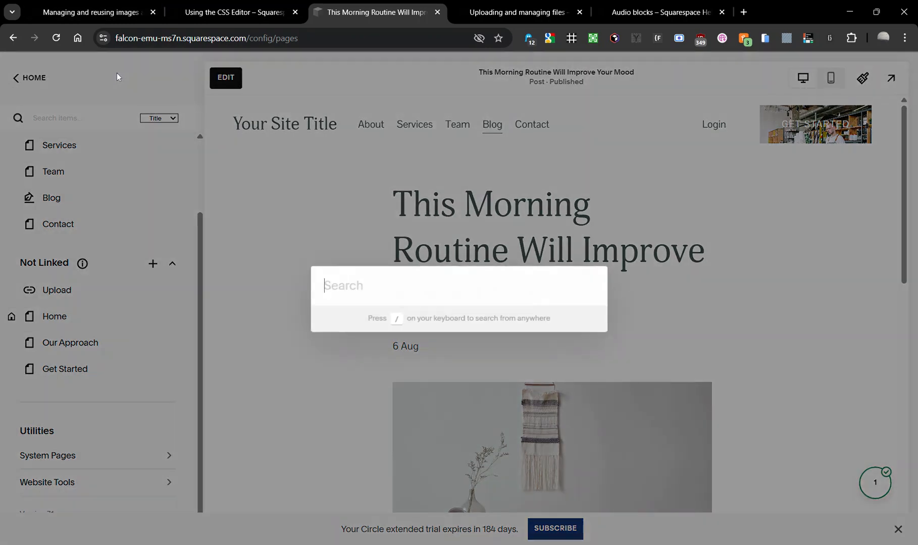
pyautogui.write('c')
pyautogui.press('BackSpace')
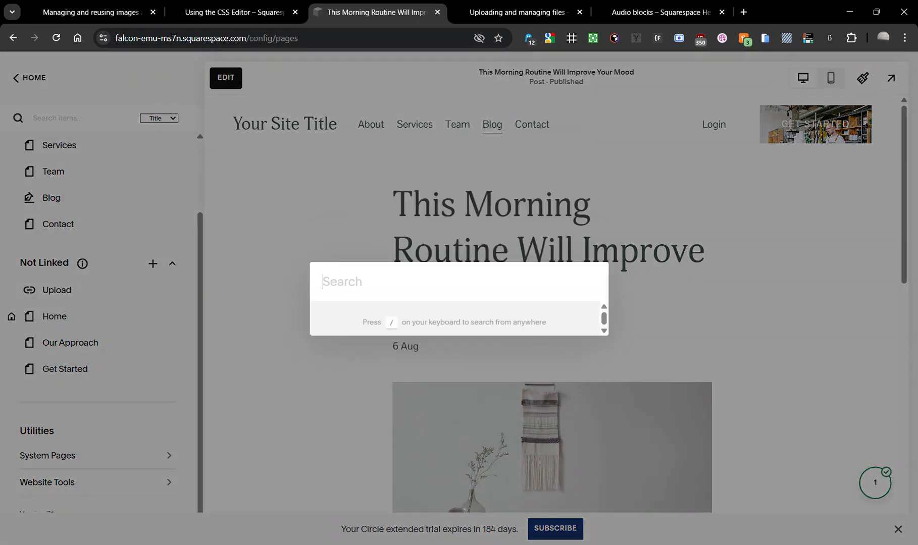
pyautogui.press('Escape')
# - Return to the site's home menu, go into Pages and open Code Injection under Website Tools
pyautogui.click(32, 79)
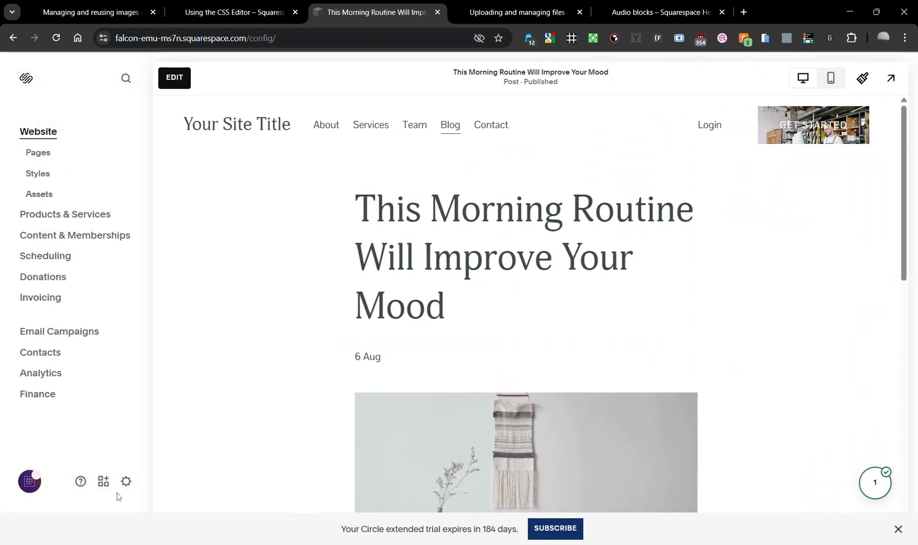
pyautogui.click(49, 156)
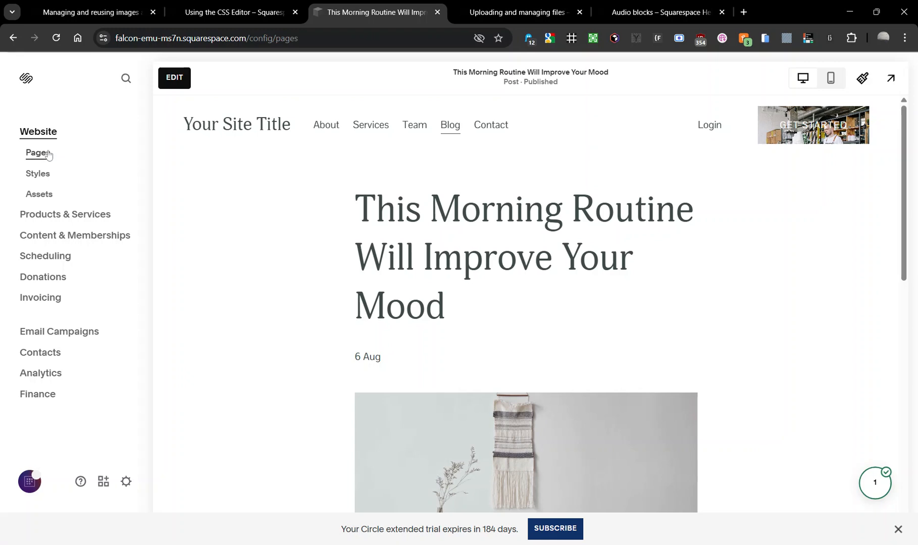
pyautogui.scroll(-3, 113, 428)
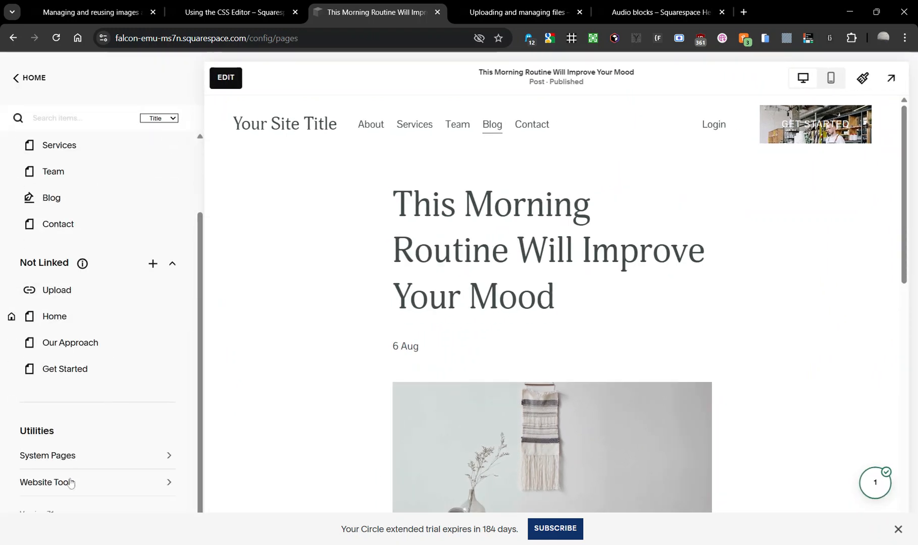
pyautogui.click(101, 484)
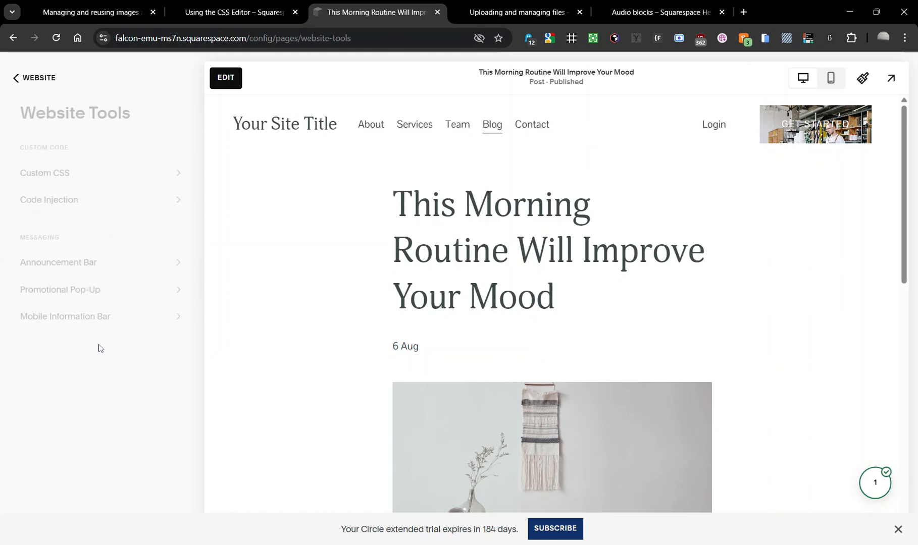
pyautogui.click(63, 205)
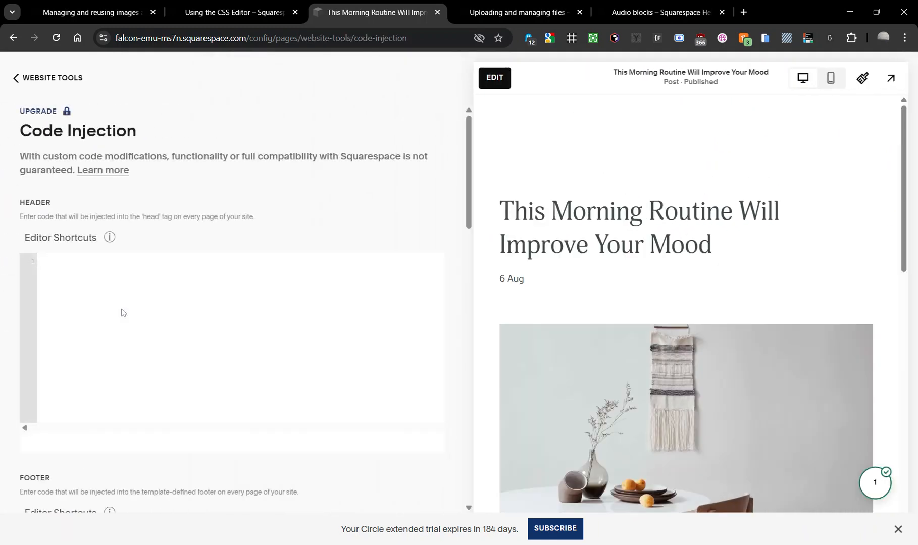
# - Enter the script tag <script src="/s/plugin-name.js"></script> in the header code injection
pyautogui.click(89, 306)
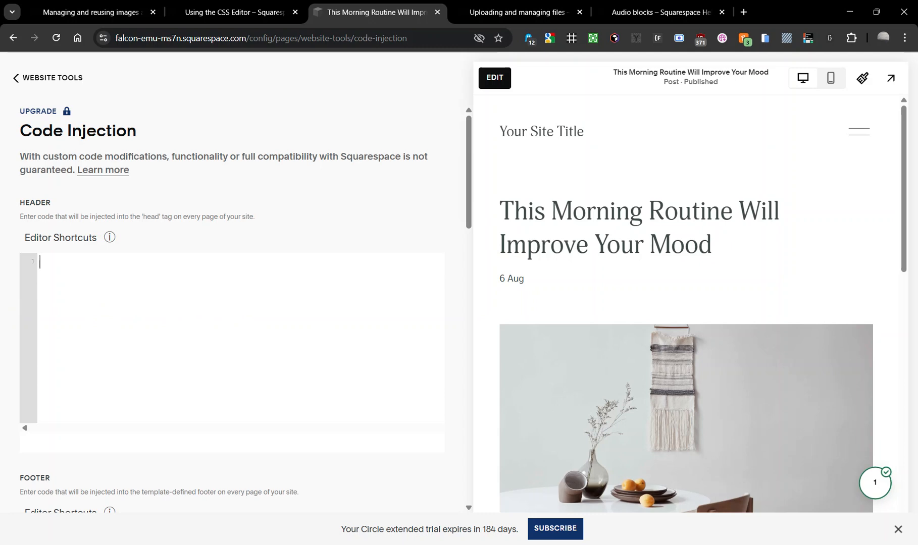
pyautogui.write('<script ')
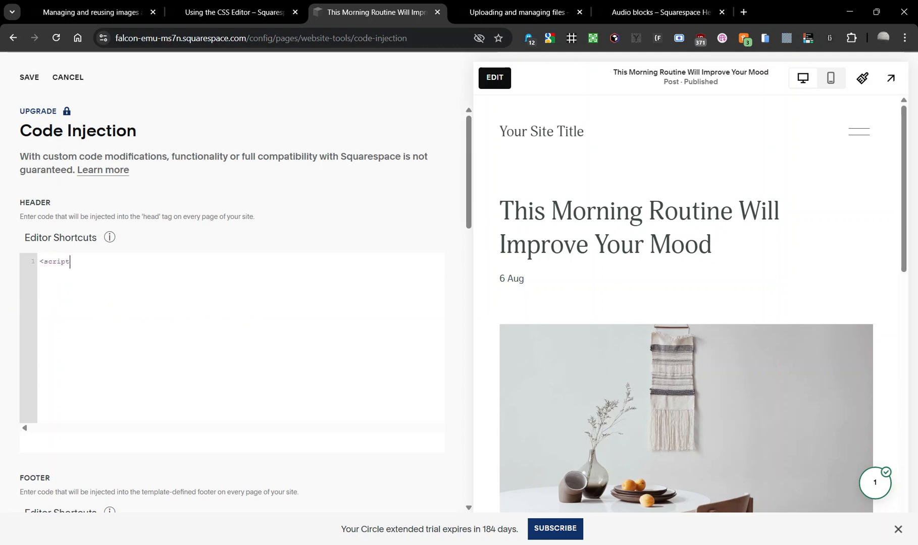
pyautogui.write('src')
pyautogui.write('=""')
pyautogui.write('/s/')
pyautogui.write('plugin-nam')
pyautogui.write('e.ks')
pyautogui.press('BackSpace')
pyautogui.press('BackSpace')
pyautogui.write('js"></script>')
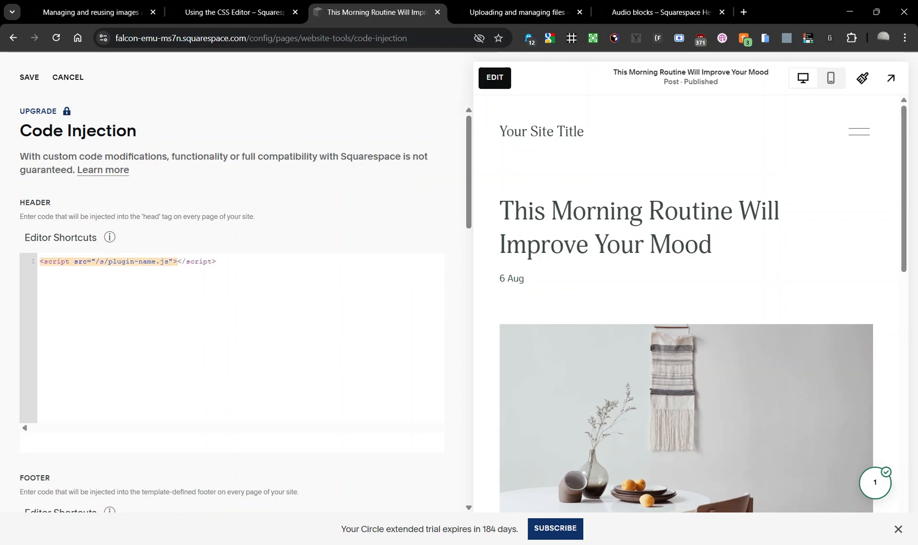
# - Add the comment line <!--- Comment on code ---> above the script tag in the header code
pyautogui.click(267, 299)
pyautogui.press('Home')
pyautogui.press('Return')
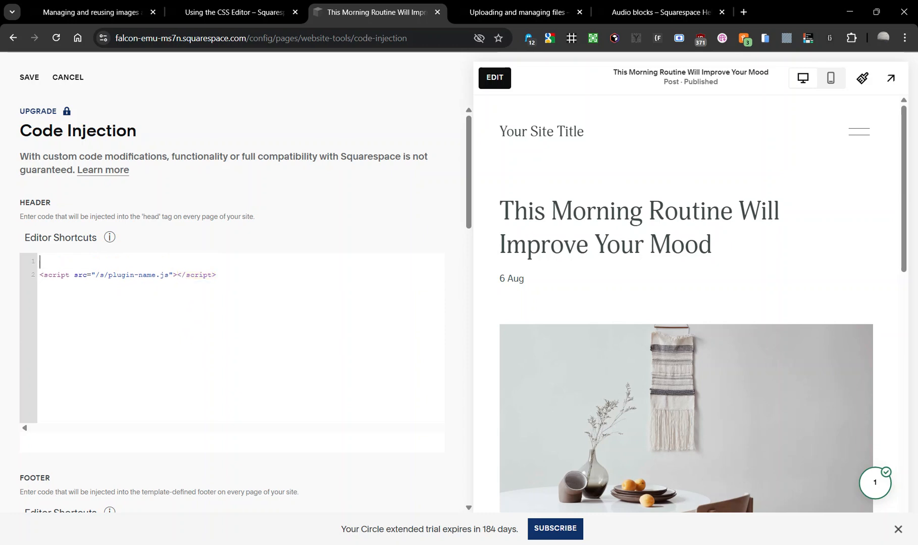
pyautogui.write('<')
pyautogui.write('!')
pyautogui.write('--- Name')
pyautogui.press('BackSpace')
pyautogui.press('BackSpace')
pyautogui.press('BackSpace')
pyautogui.press('BackSpace')
pyautogui.press('BackSpace')
pyautogui.write('Comment on code --->')
# - Replace the comment's wording with "Squareskills: New Plugin"
pyautogui.click(113, 262)
pyautogui.hotkey('ctrl', 'Right')
pyautogui.hotkey('ctrl', 'shift', 'Left')
pyautogui.hotkey('ctrl', 'shift', 'Left')
pyautogui.hotkey('ctrl', 'shift', 'Left')
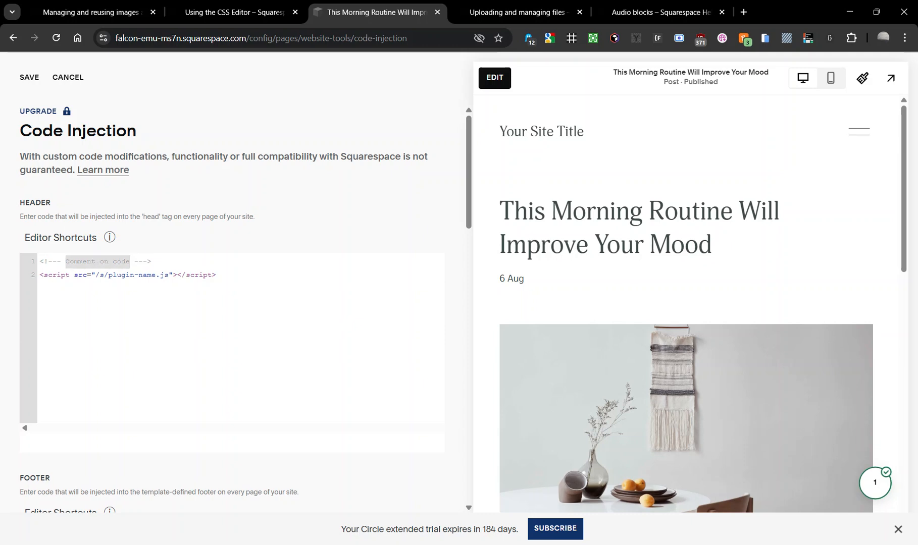
pyautogui.write('Squareskills: ')
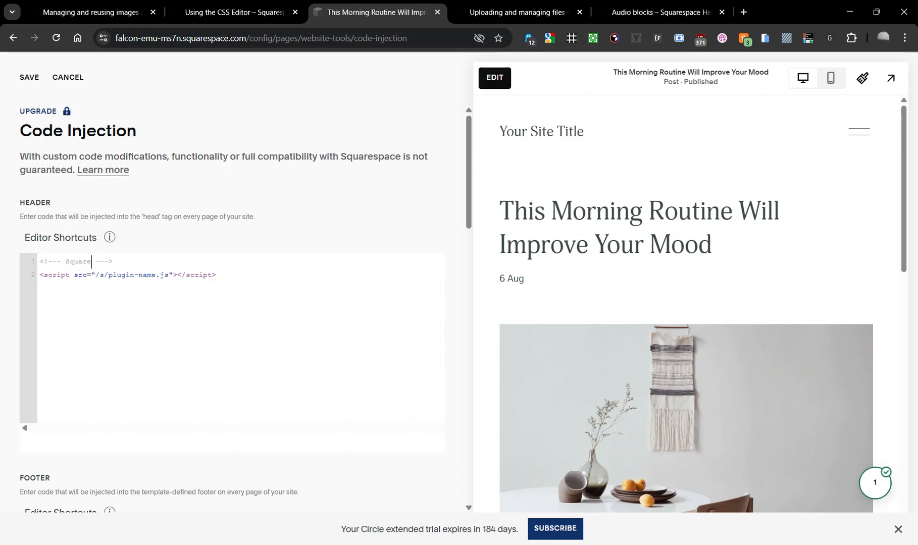
pyautogui.write('New Plugin')
# - Copy the comment and script lines and paste them three more times below in the header code
pyautogui.hotkey('ctrl', 'a')
pyautogui.hotkey('ctrl', 'c')
pyautogui.press('Right')
pyautogui.press('Return')
pyautogui.hotkey('ctrl', 'v')
pyautogui.press('Return')
pyautogui.hotkey('ctrl', 'v')
pyautogui.press('Return')
pyautogui.hotkey('ctrl', 'v')
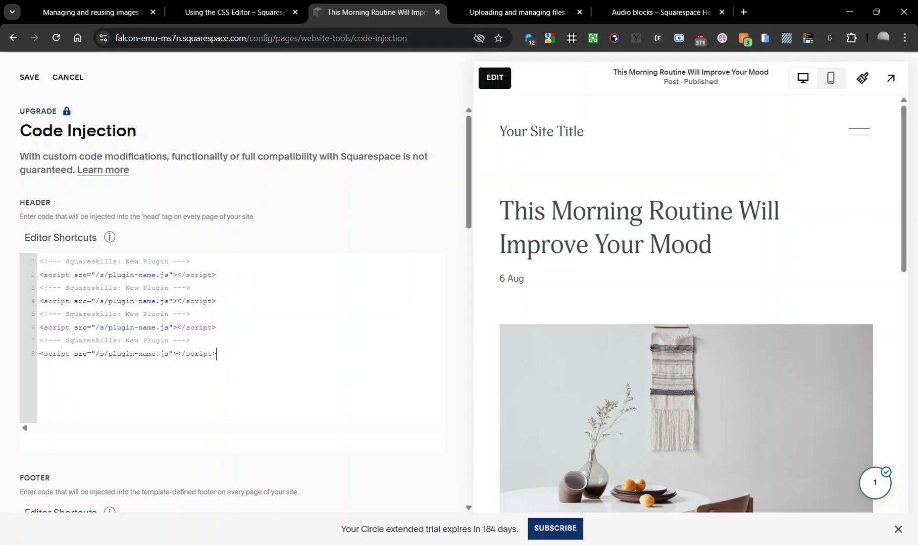
# - Rename the plugin in the second comment to Jquery and in the third comment to Table of contents
pyautogui.moveTo(168, 288); pyautogui.dragTo(122, 288)
pyautogui.write('Jquery')
pyautogui.moveTo(169, 314); pyautogui.dragTo(124, 314)
pyautogui.write('Table of contents')
# - Discard all the header code entered in Code Injection and go back to Website Tools
pyautogui.hotkey('ctrl', 'a')
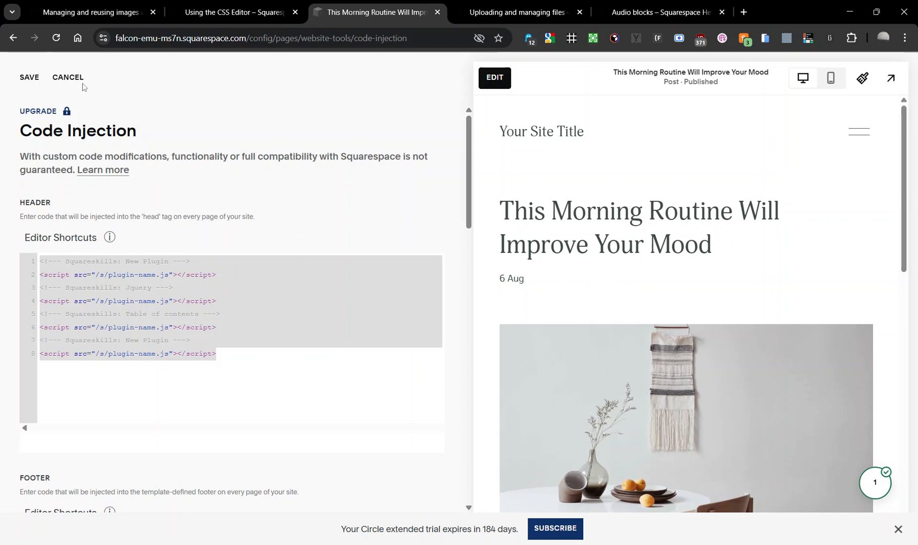
pyautogui.click(56, 80)
pyautogui.click(50, 77)
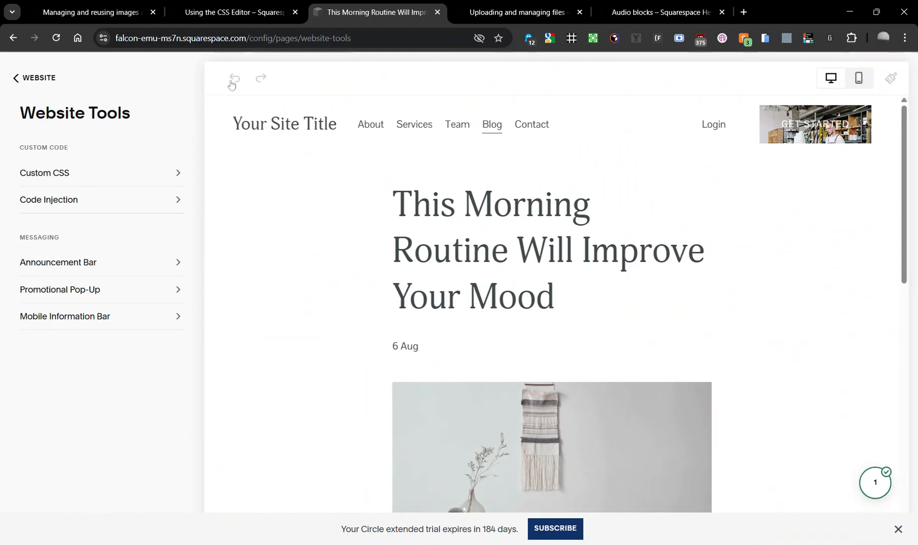
# - Edit the blog post and add a closing paragraph reading "Here is a free PDF of my morning routine for you to download."
pyautogui.click(231, 80)
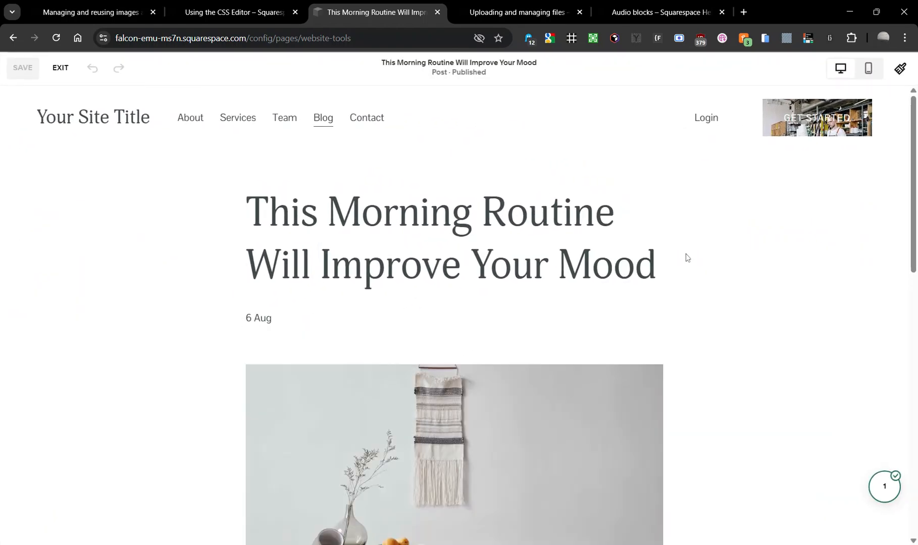
pyautogui.scroll(-15, 569, 274)
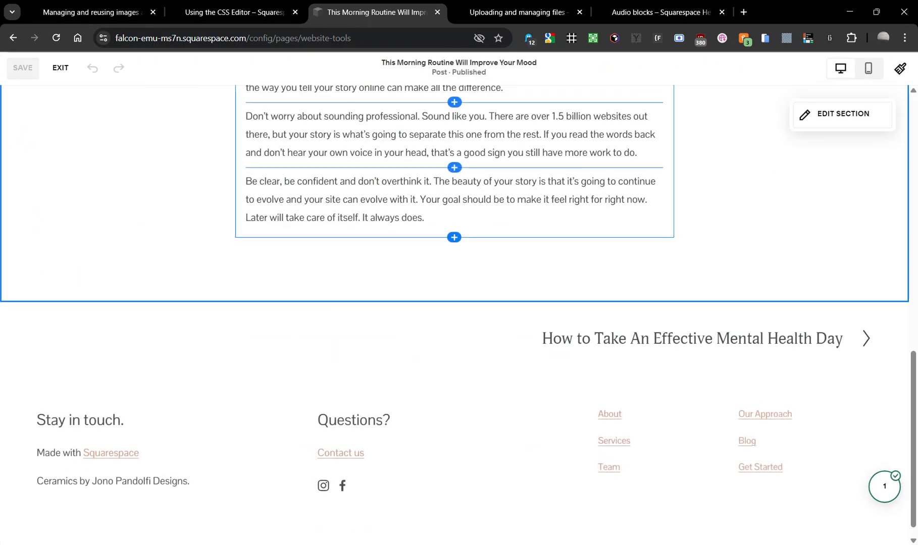
pyautogui.click(435, 296)
pyautogui.press('Return')
pyautogui.write('Here is a ')
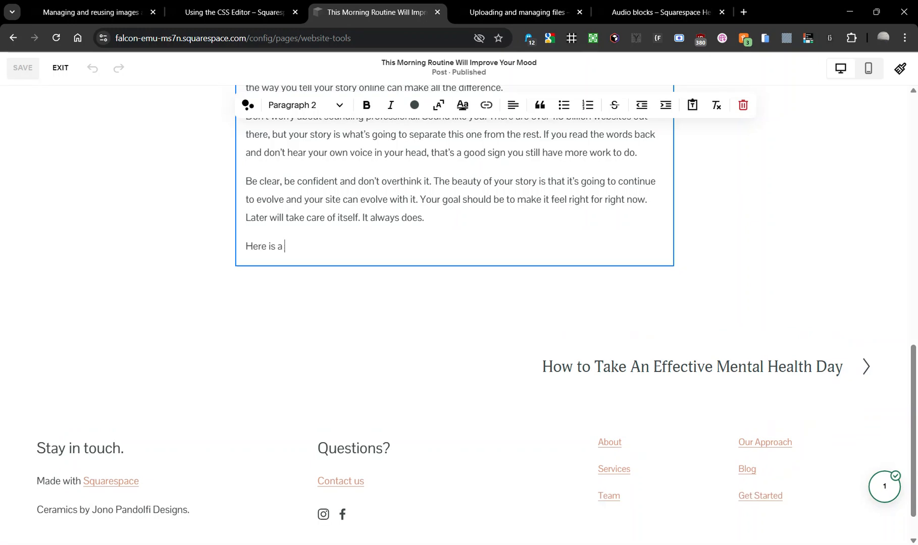
pyautogui.write('free PDF of my morning routin')
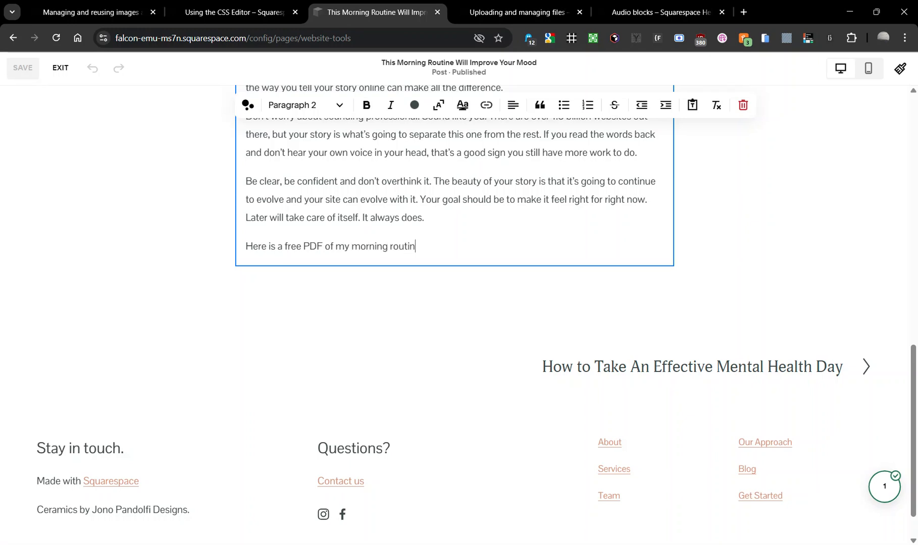
pyautogui.write('e for you to download.')
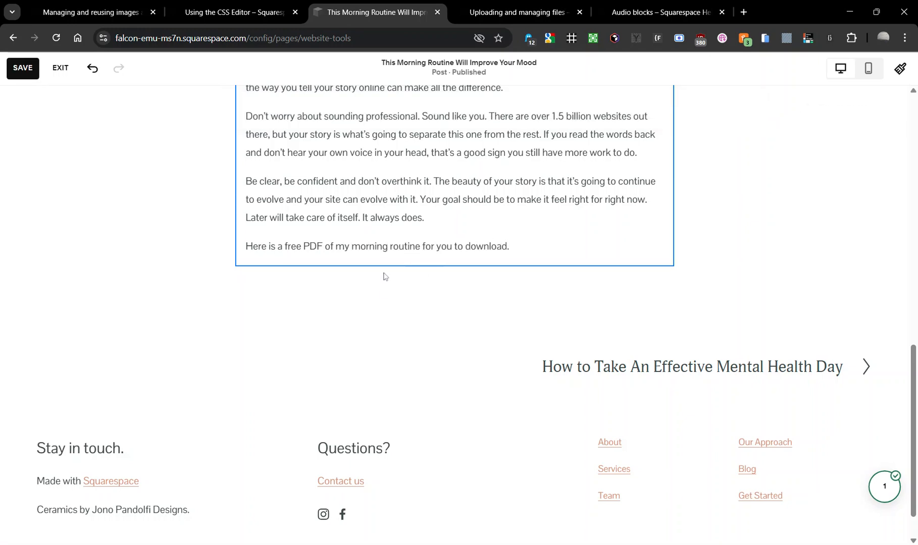
# - Add a button block below the closing paragraph and link it to the uploaded file squareskills-blog-footnotes.js
pyautogui.click(454, 265)
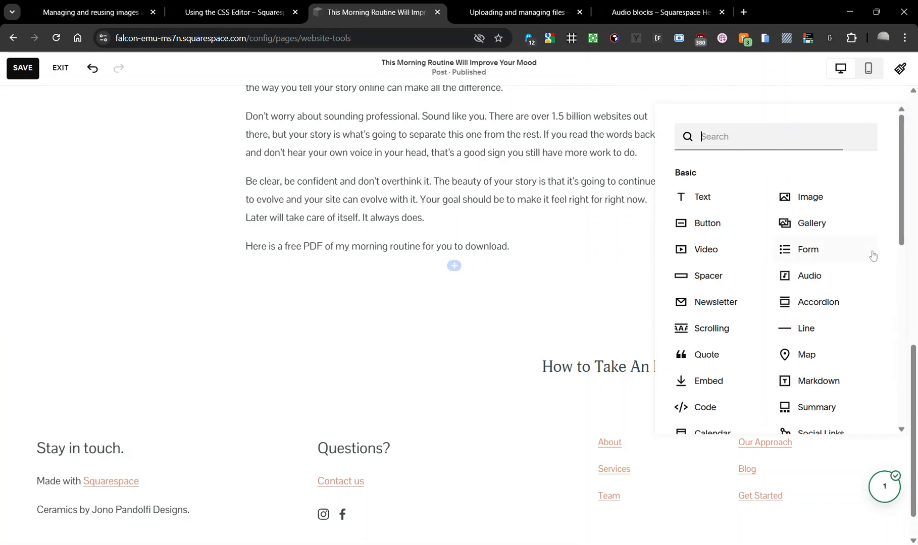
pyautogui.click(705, 222)
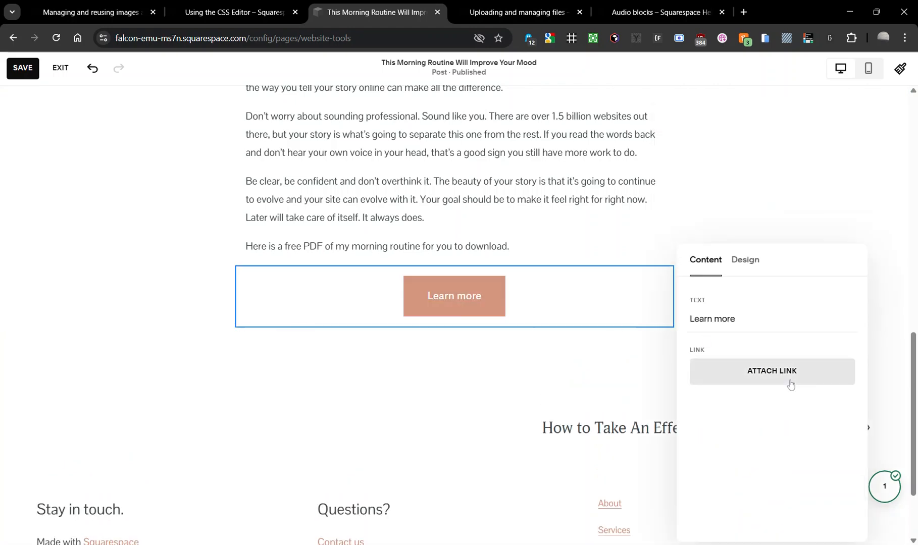
pyautogui.click(778, 386)
pyautogui.click(530, 344)
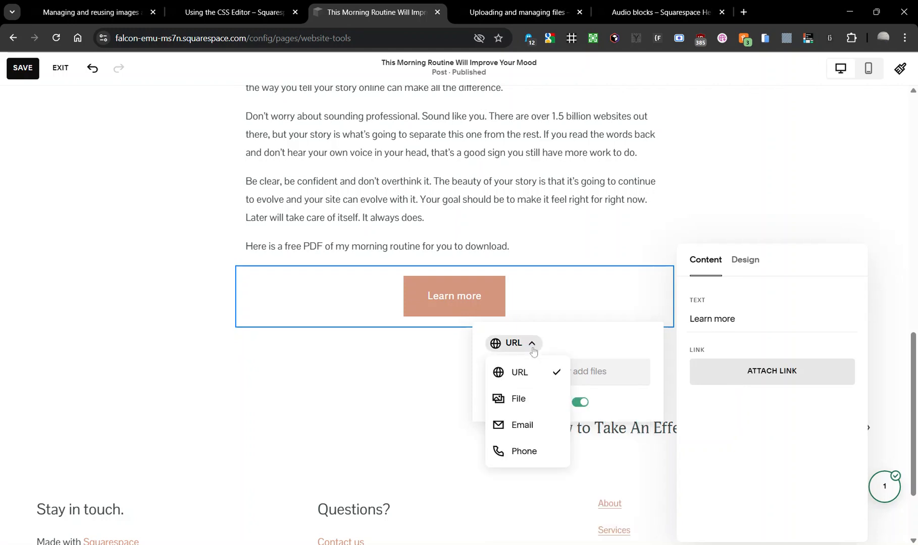
pyautogui.click(511, 398)
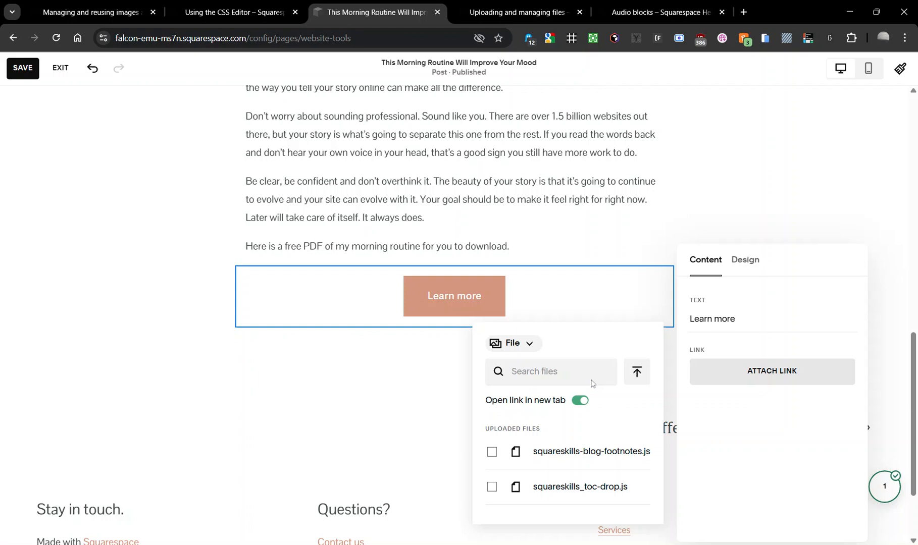
pyautogui.click(491, 452)
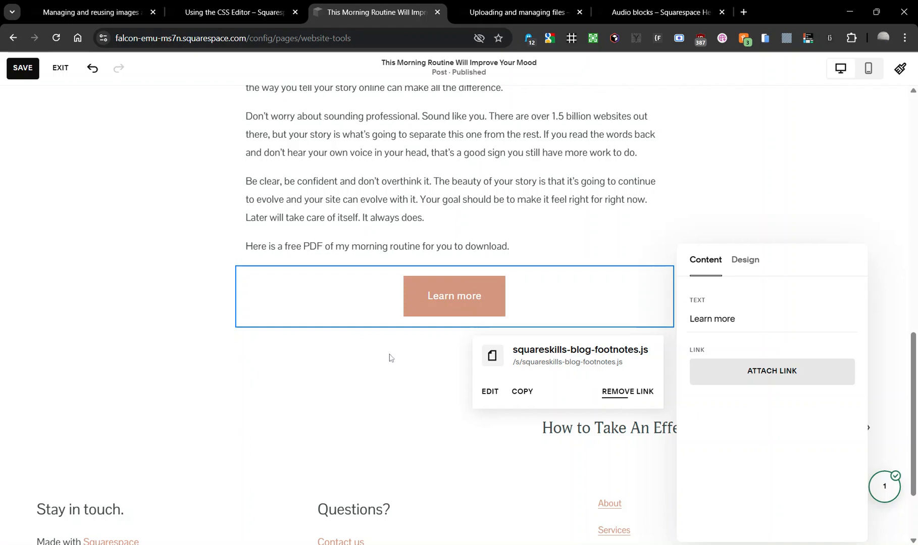
pyautogui.click(296, 356)
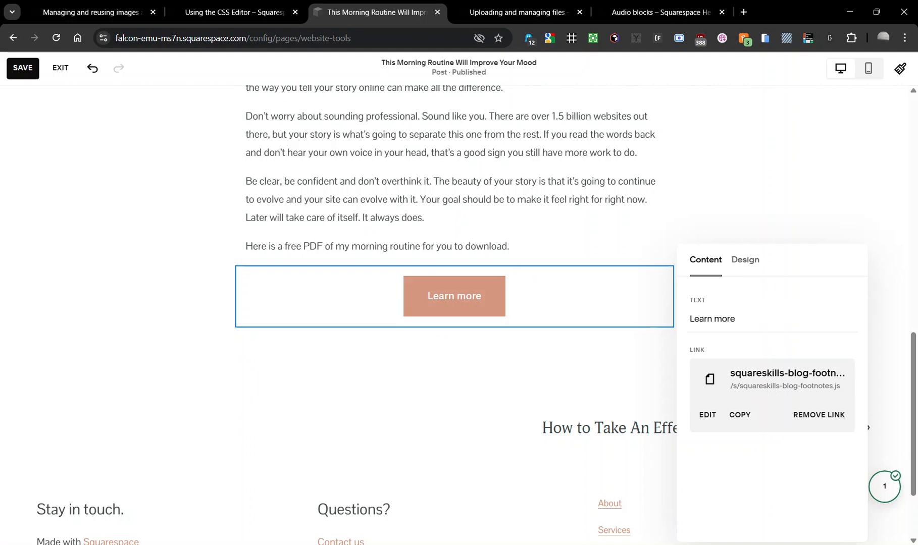
# - Link the closing paragraph about the free PDF to the uploaded file squareskills-blog-footnotes.js
pyautogui.click(509, 246)
pyautogui.moveTo(509, 246); pyautogui.dragTo(107, 252)
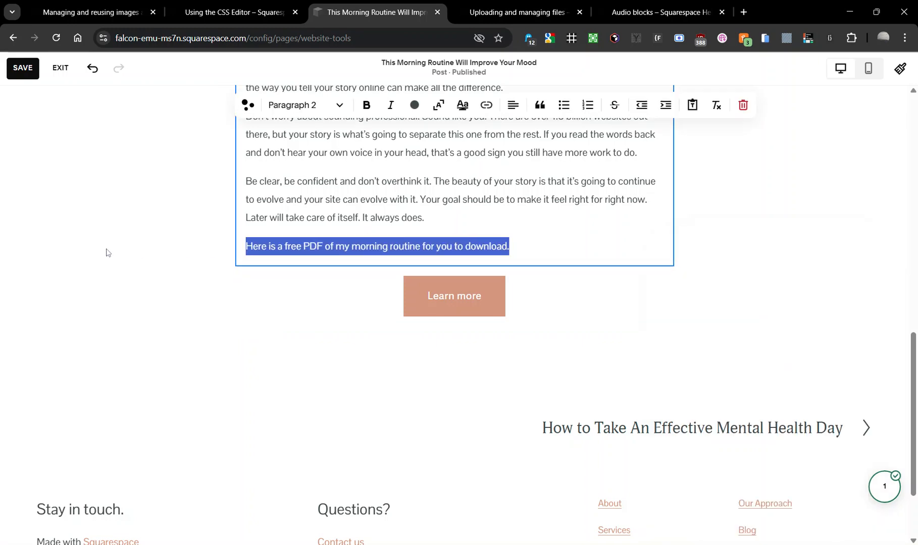
pyautogui.click(488, 107)
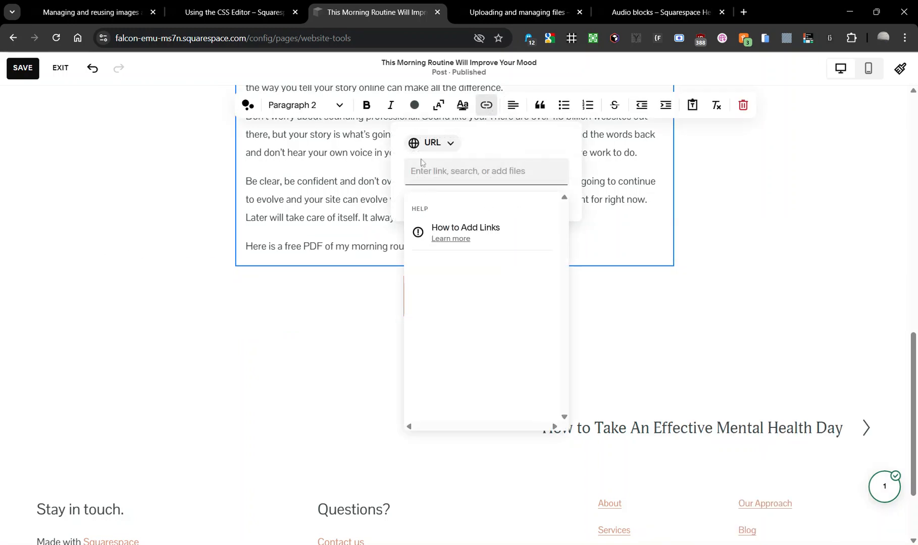
pyautogui.click(432, 143)
pyautogui.click(455, 199)
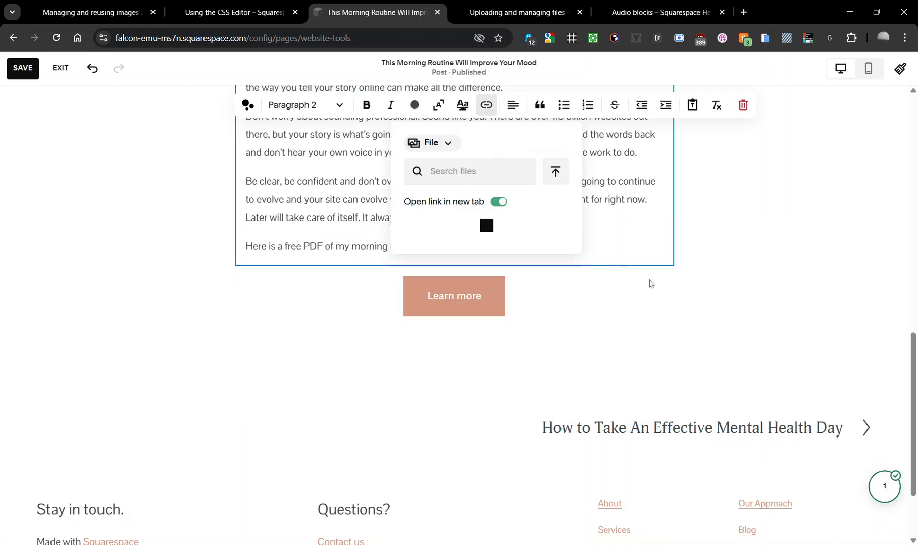
pyautogui.click(411, 255)
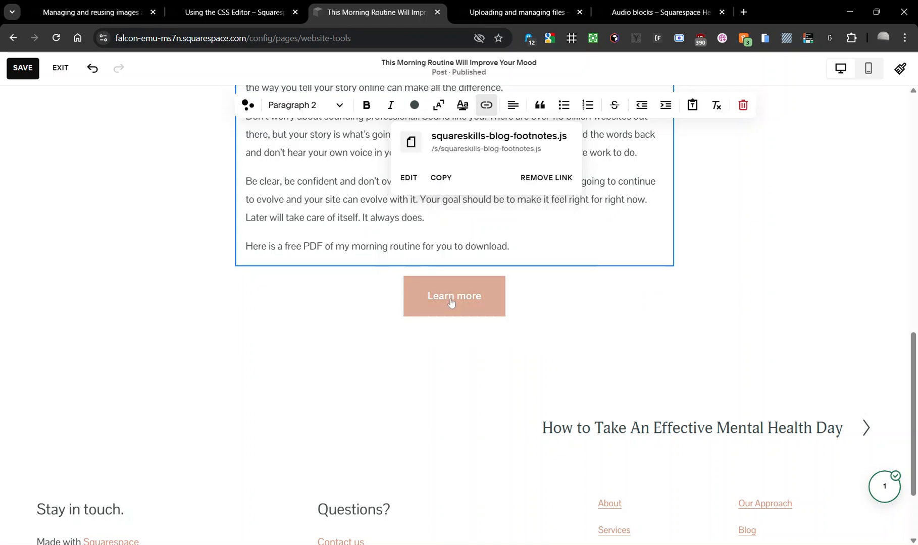
pyautogui.click(803, 242)
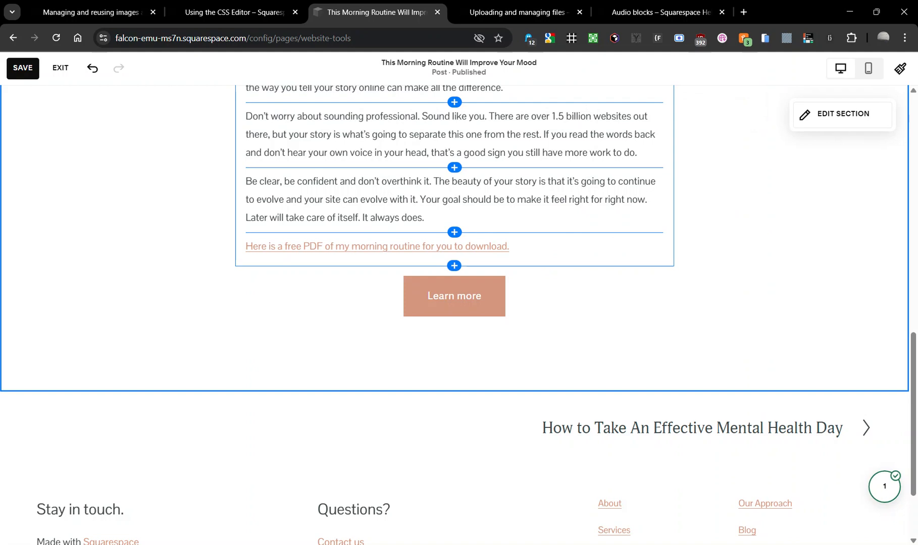
# - Reopen the closing paragraph's link for editing and examine which uploaded files can be chosen
pyautogui.click(491, 247)
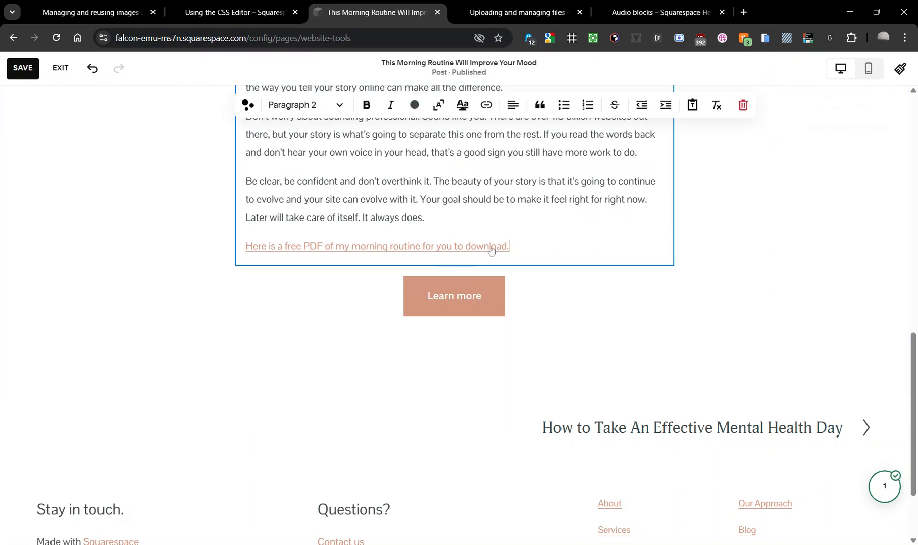
pyautogui.click(453, 247)
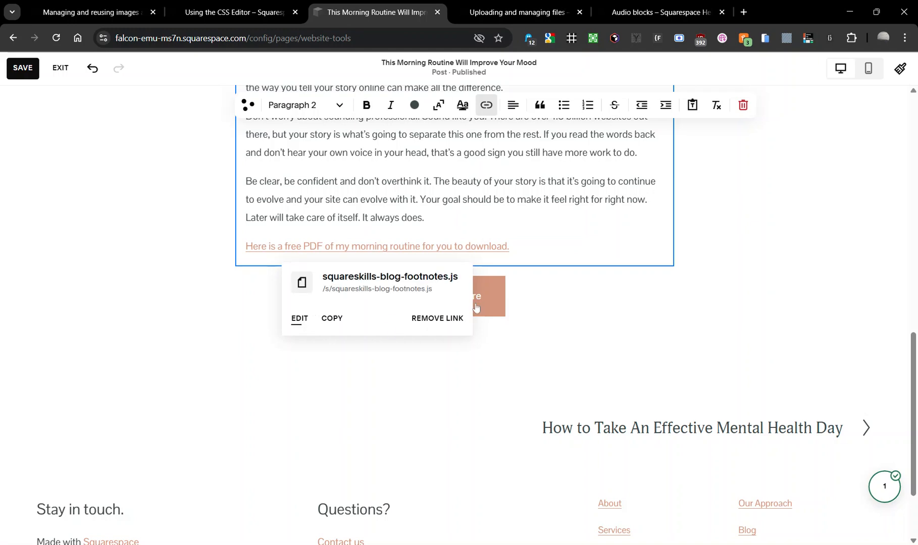
pyautogui.click(300, 318)
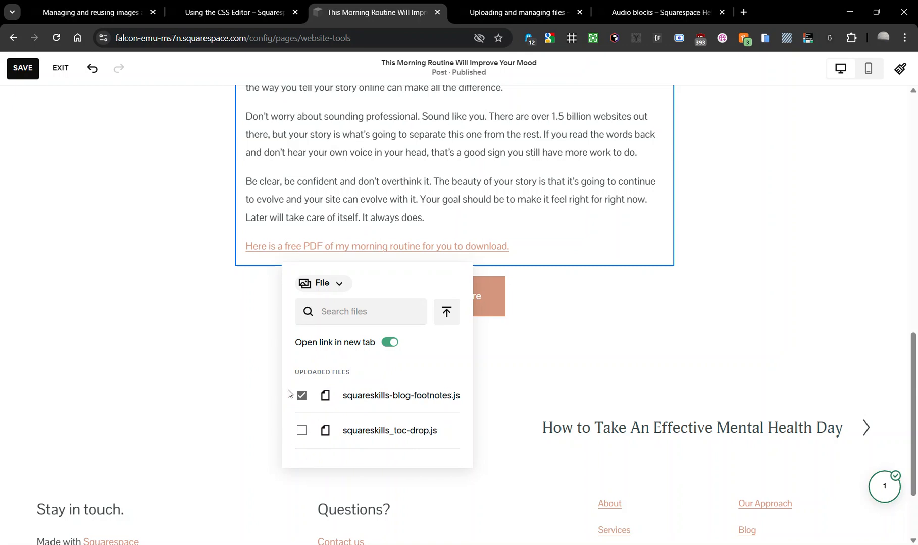
pyautogui.click(187, 354)
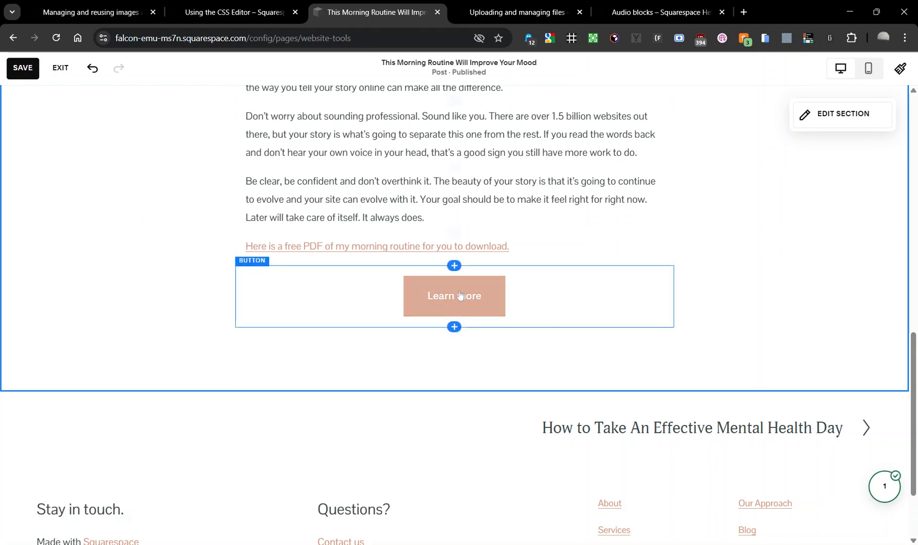
# - Add an audio block below the Learn more button and upload the file random mp3.mp3 to it
pyautogui.click(454, 326)
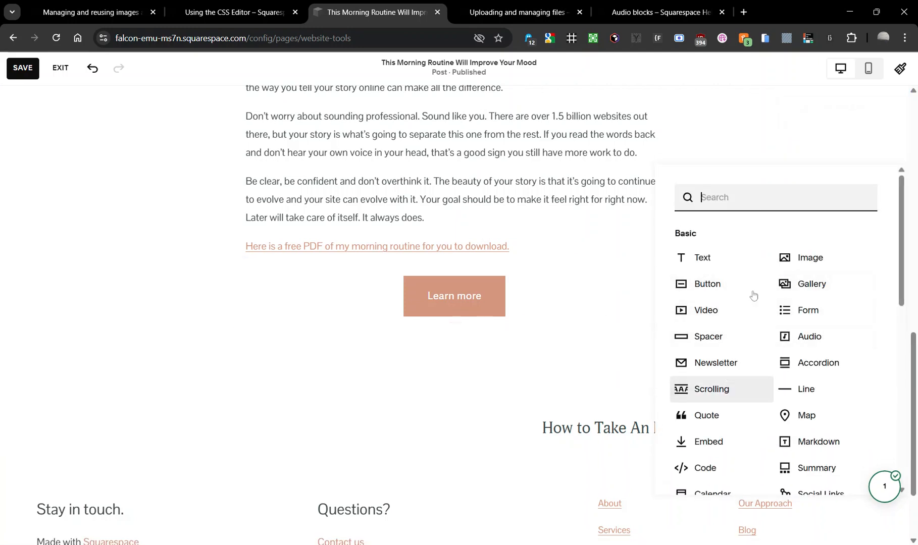
pyautogui.write('audio')
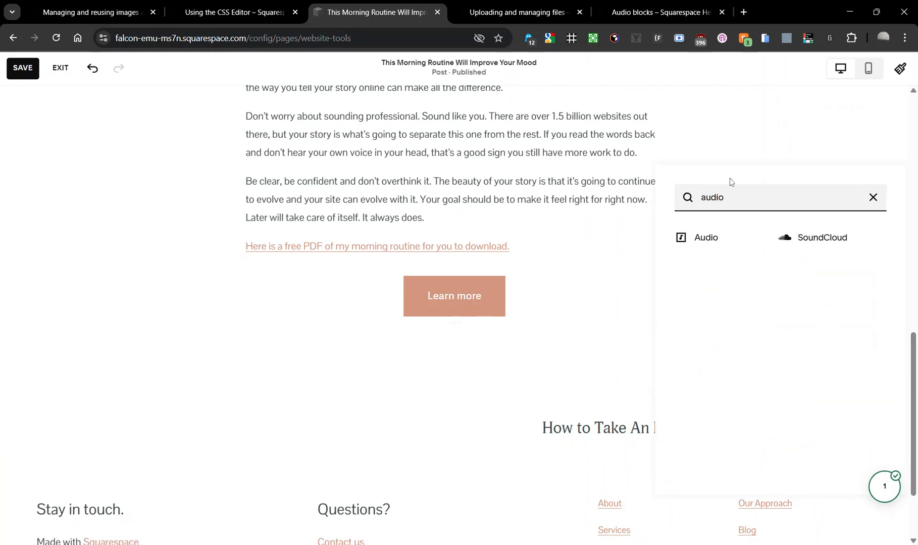
pyautogui.click(701, 244)
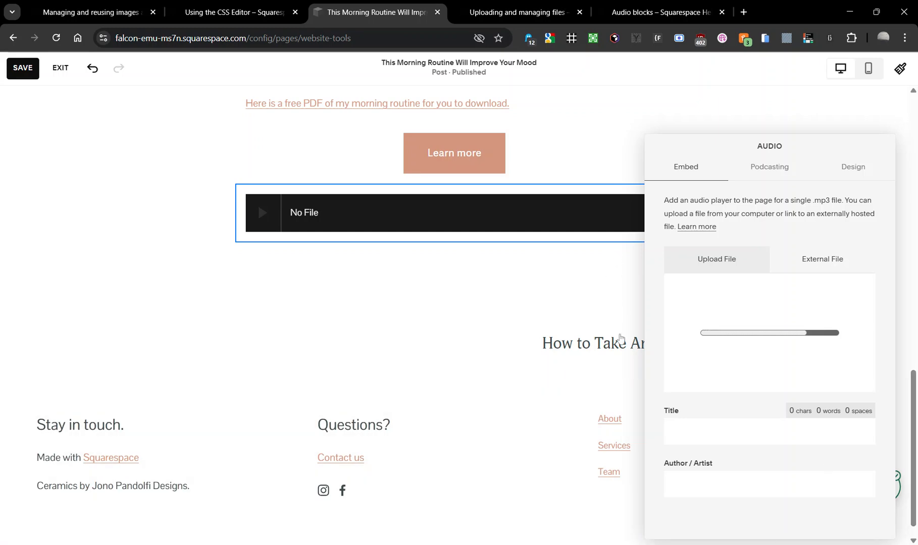
pyautogui.moveTo(803, 142); pyautogui.dragTo(438, 140)
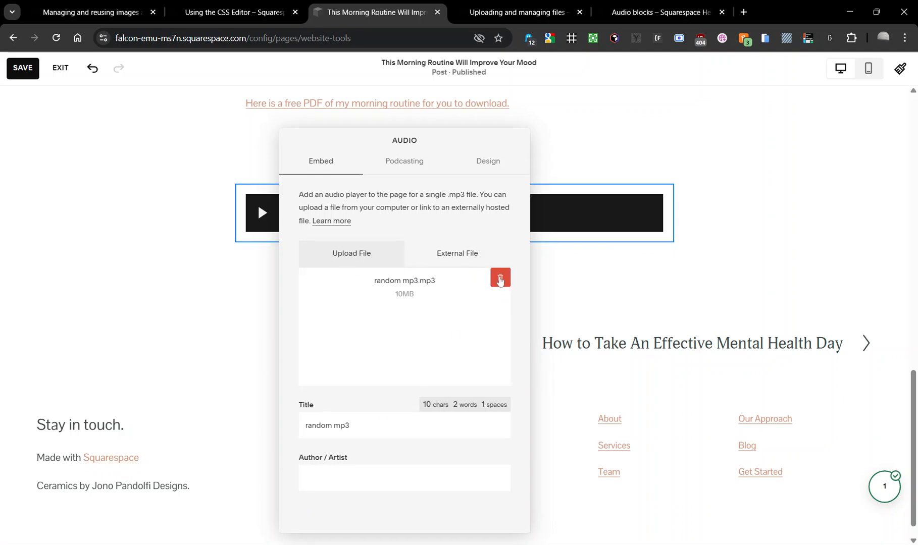
# - Look for the audio file among the uploaded files in the closing paragraph's link settings
pyautogui.click(585, 101)
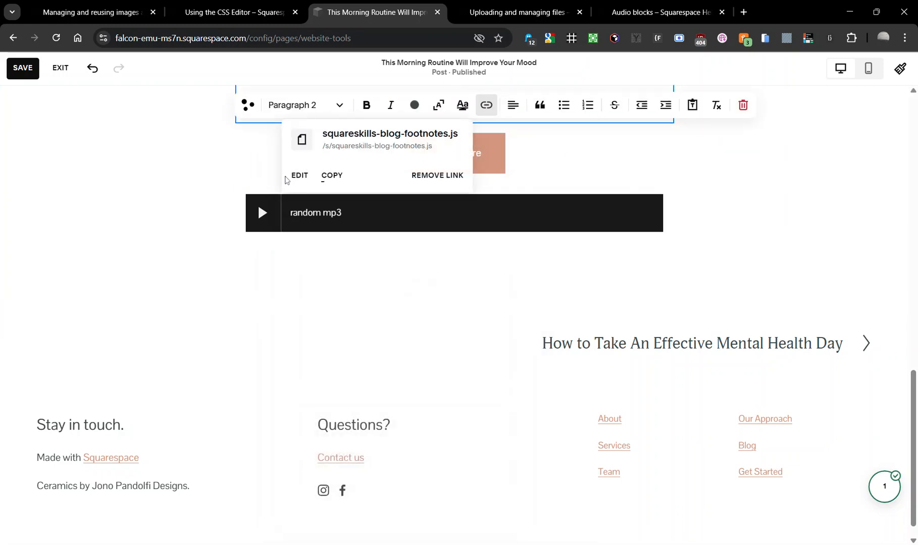
pyautogui.click(300, 178)
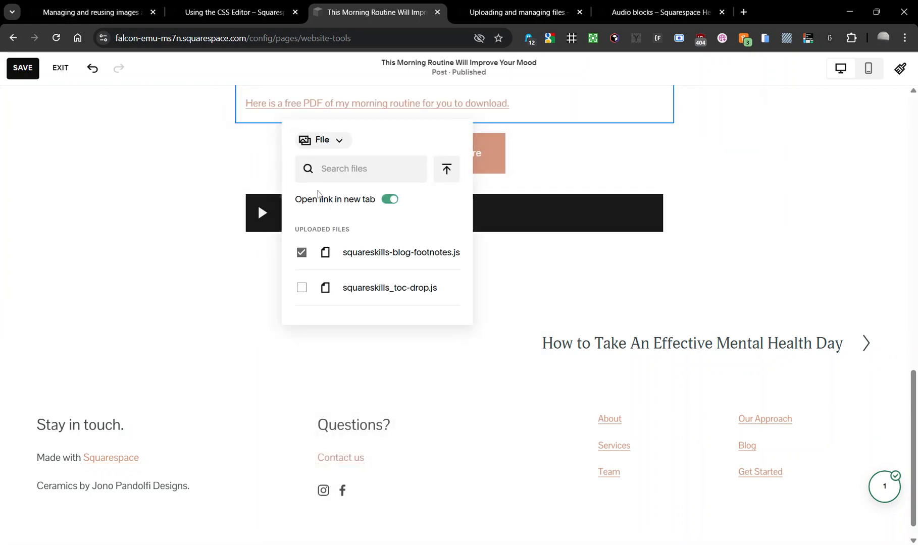
pyautogui.click(570, 182)
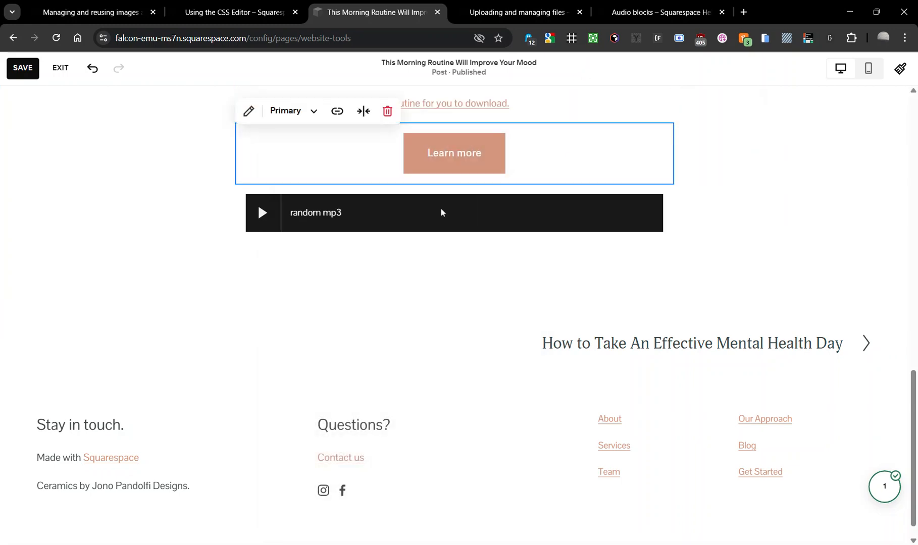
# - Open the audio block's settings, read through the Audio blocks help article, and return to the post editor
pyautogui.doubleClick(440, 209)
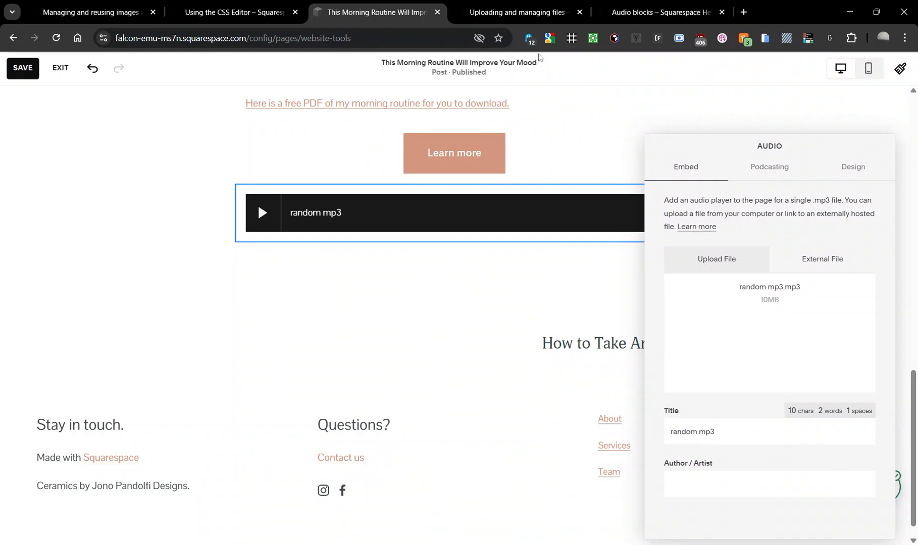
pyautogui.click(656, 12)
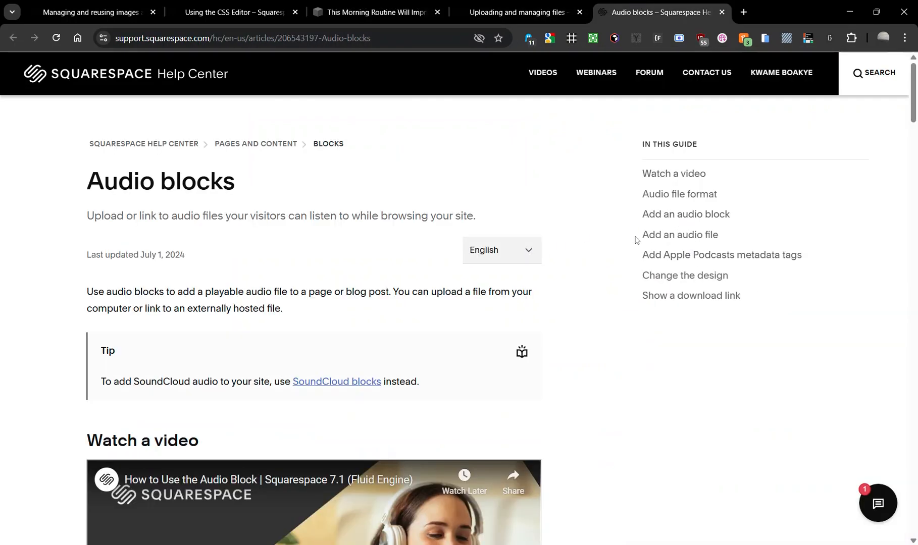
pyautogui.scroll(-20, 615, 224)
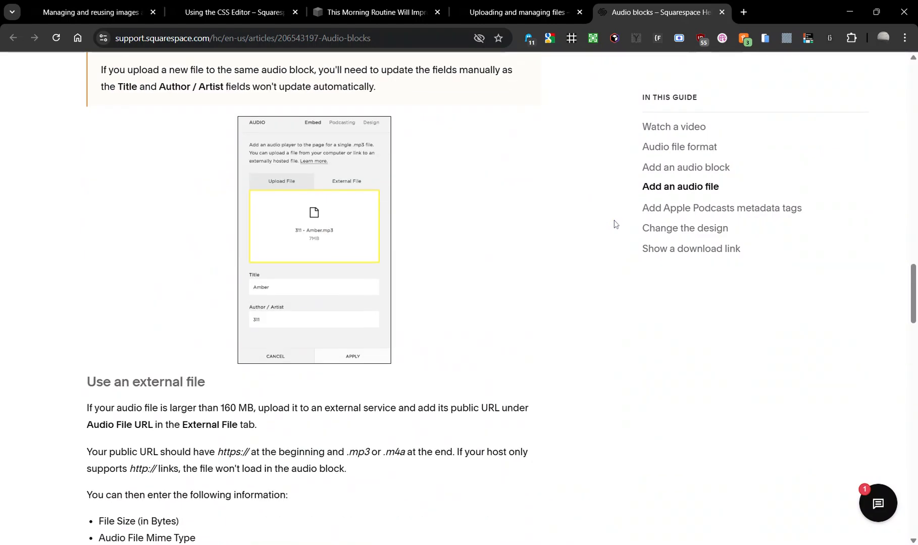
pyautogui.scroll(-10, 615, 224)
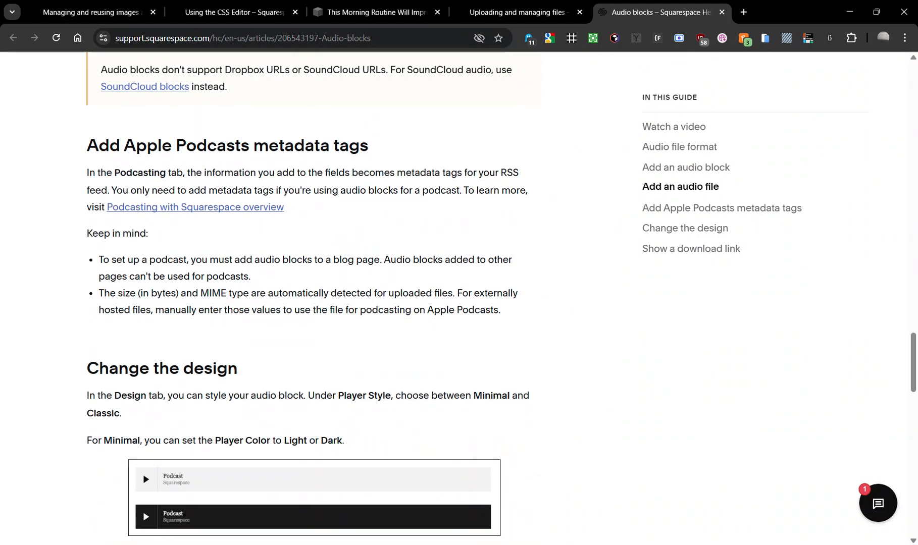
pyautogui.scroll(-15, 615, 224)
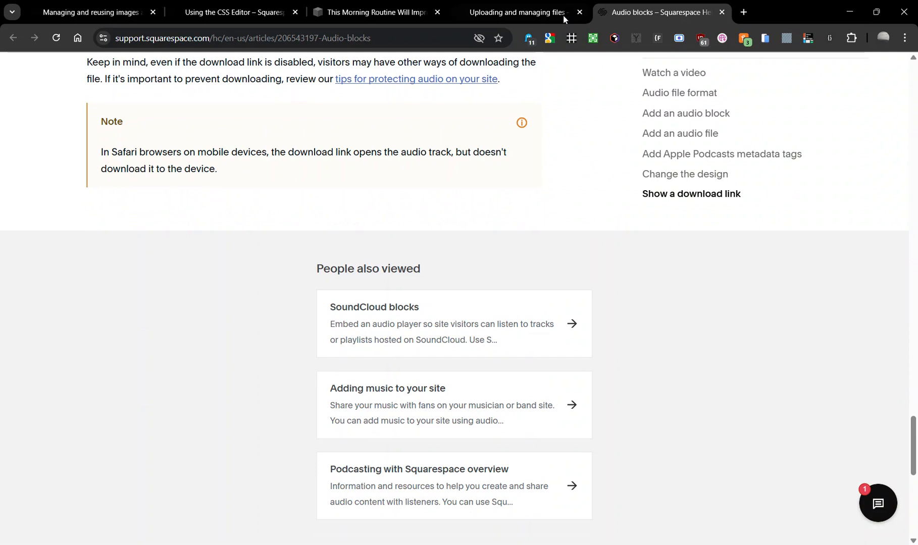
pyautogui.click(566, 17)
pyautogui.click(323, 10)
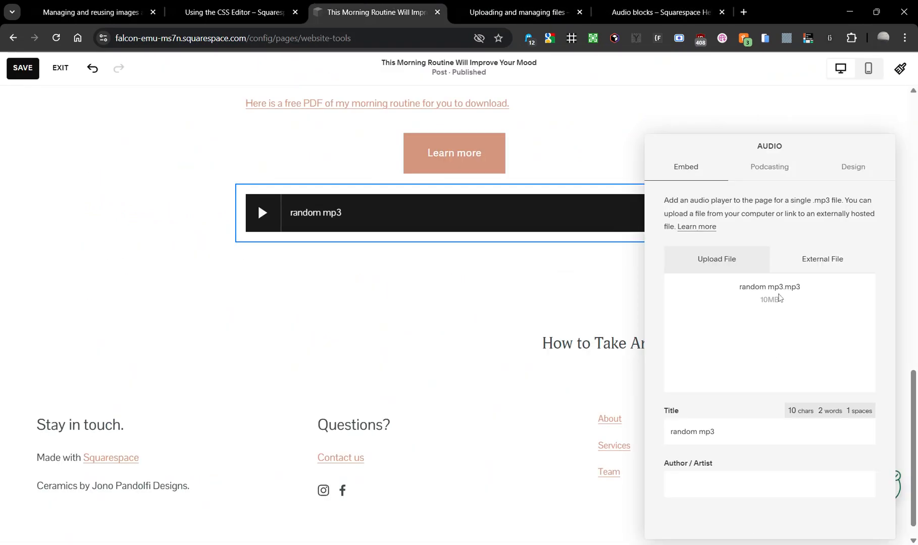
# - Review the audio block's podcasting and design options, and delete its uploaded file random mp3.mp3
pyautogui.click(783, 165)
pyautogui.click(863, 174)
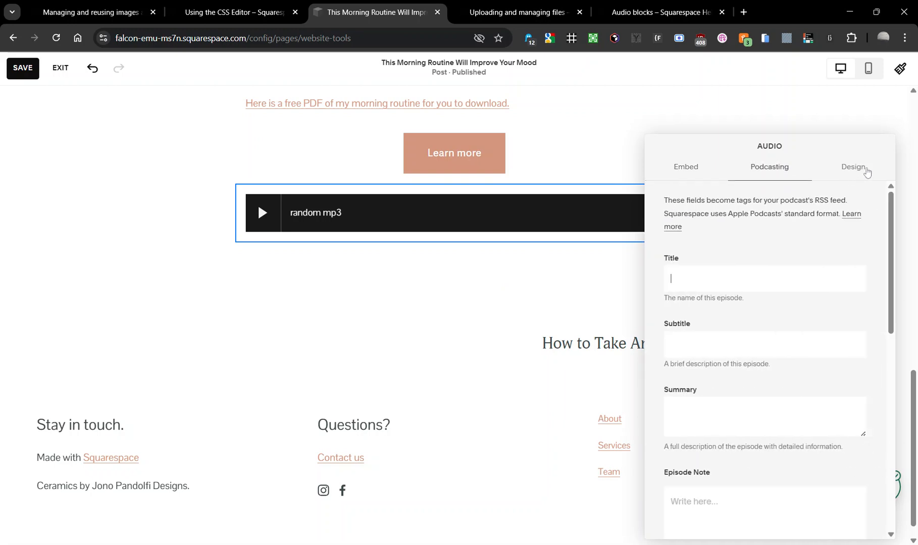
pyautogui.click(710, 169)
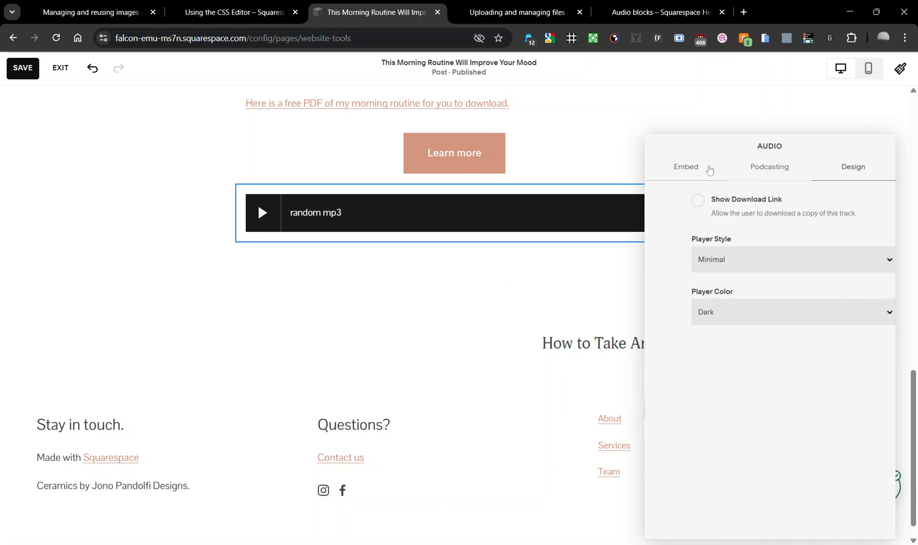
pyautogui.click(867, 285)
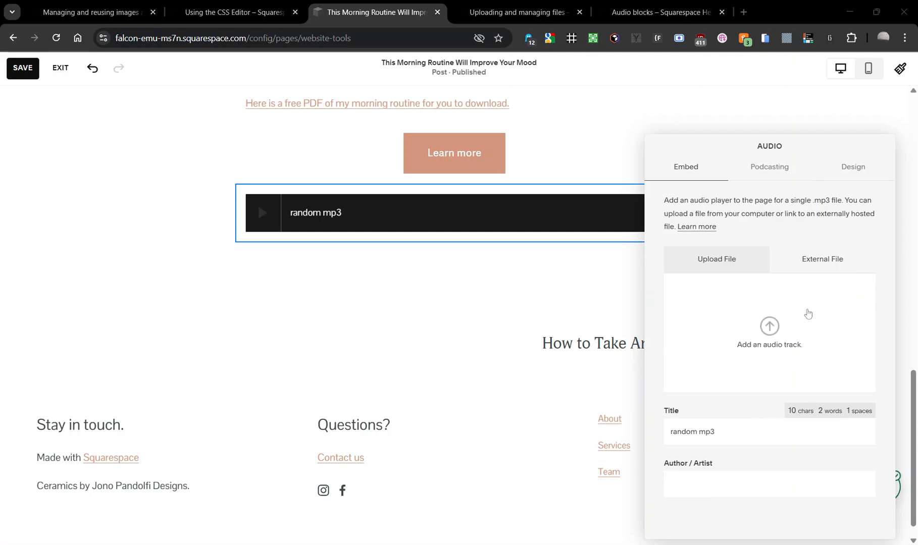
pyautogui.click(521, 127)
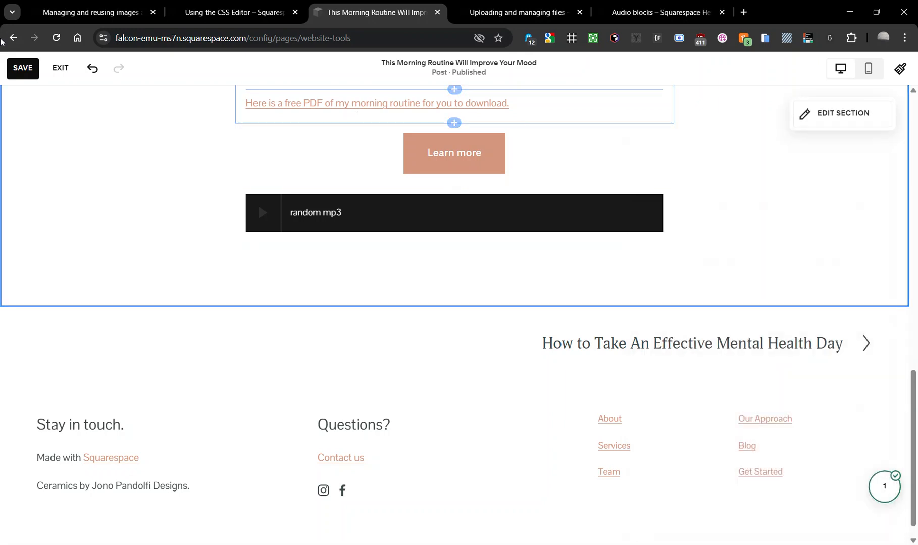
# - Exit the blog post editor without saving and check the end of the published post
pyautogui.click(61, 68)
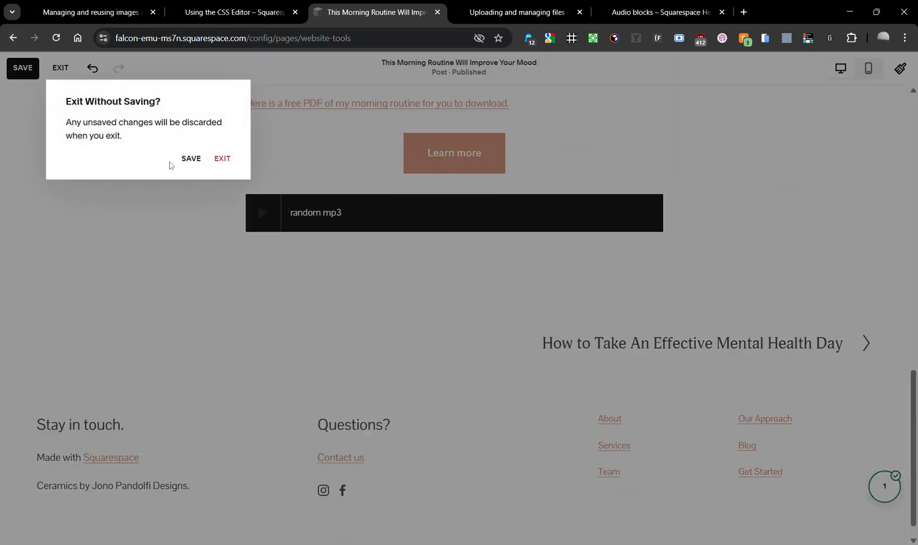
pyautogui.click(222, 160)
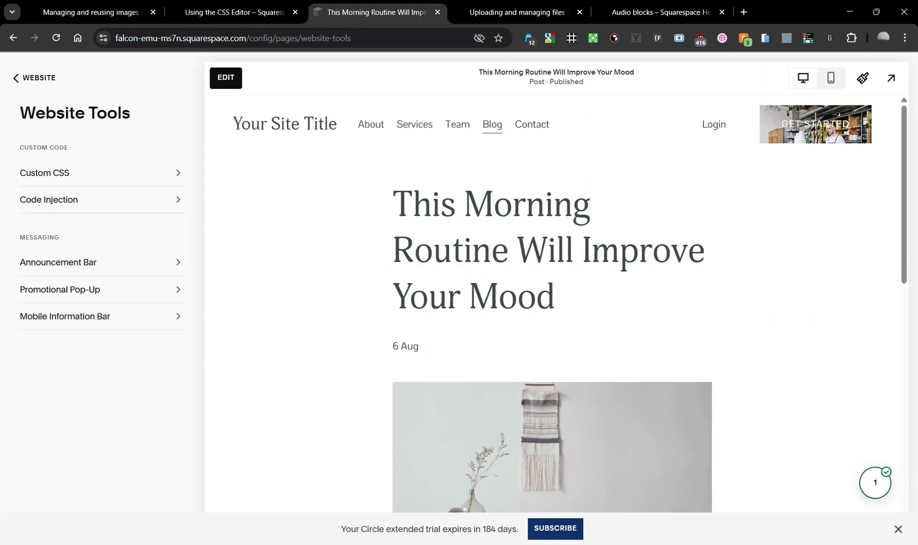
pyautogui.scroll(-15, 598, 288)
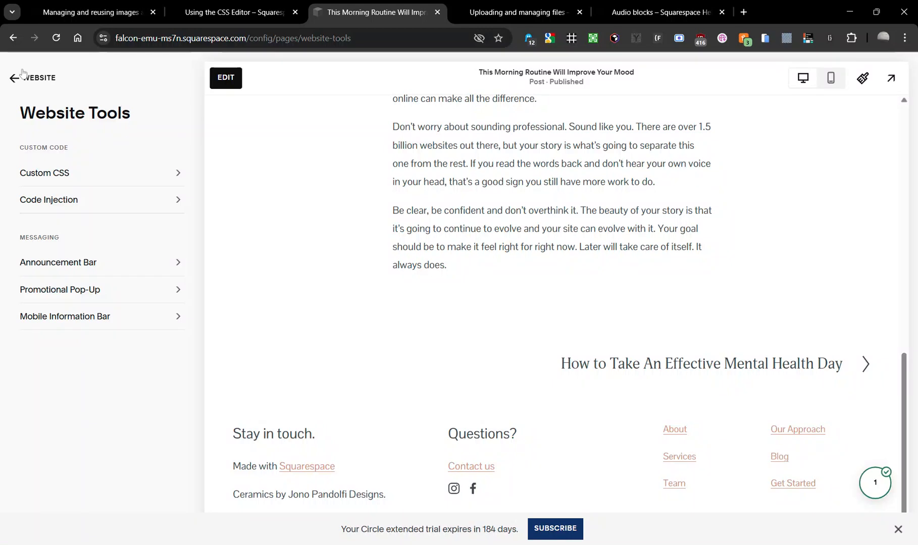
# - Go to Custom CSS through Website Tools and examine the files stored under Custom Files
pyautogui.click(49, 90)
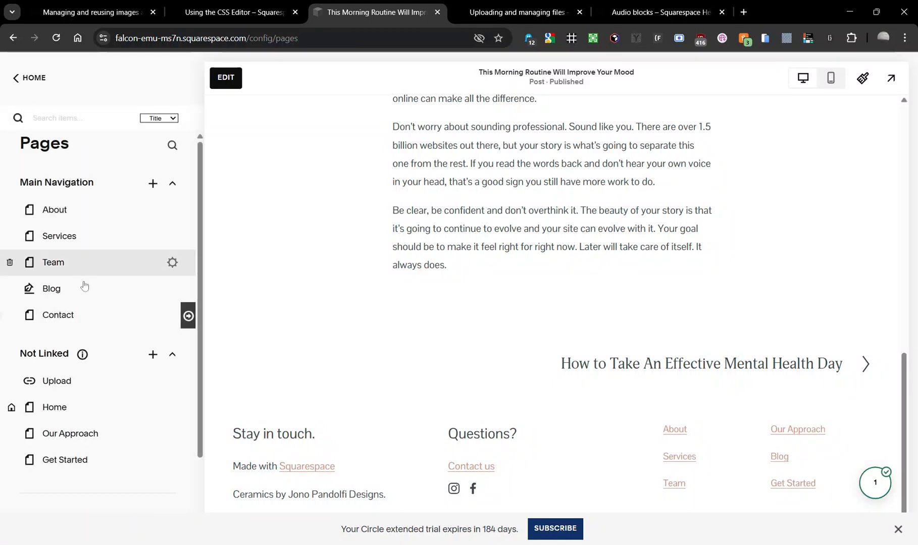
pyautogui.scroll(-2, 60, 283)
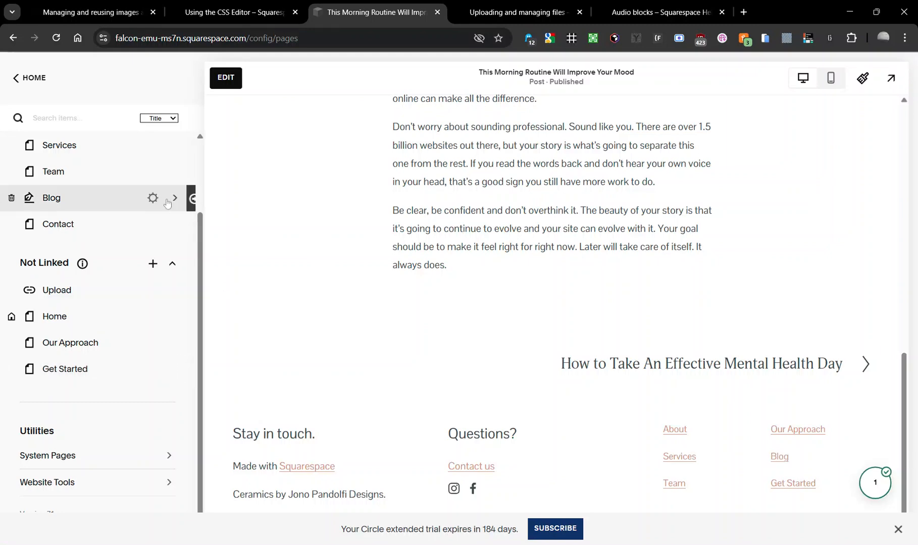
pyautogui.click(229, 4)
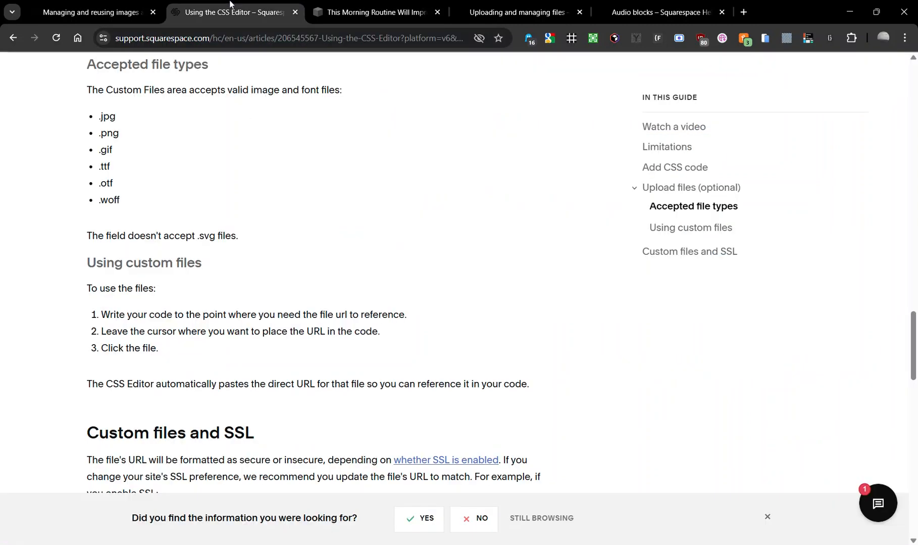
pyautogui.click(366, 12)
pyautogui.click(72, 484)
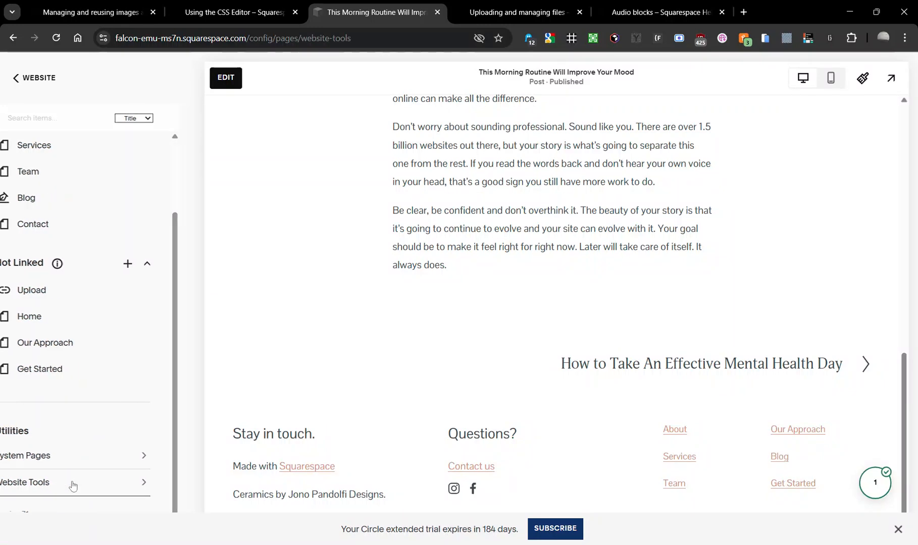
pyautogui.click(64, 171)
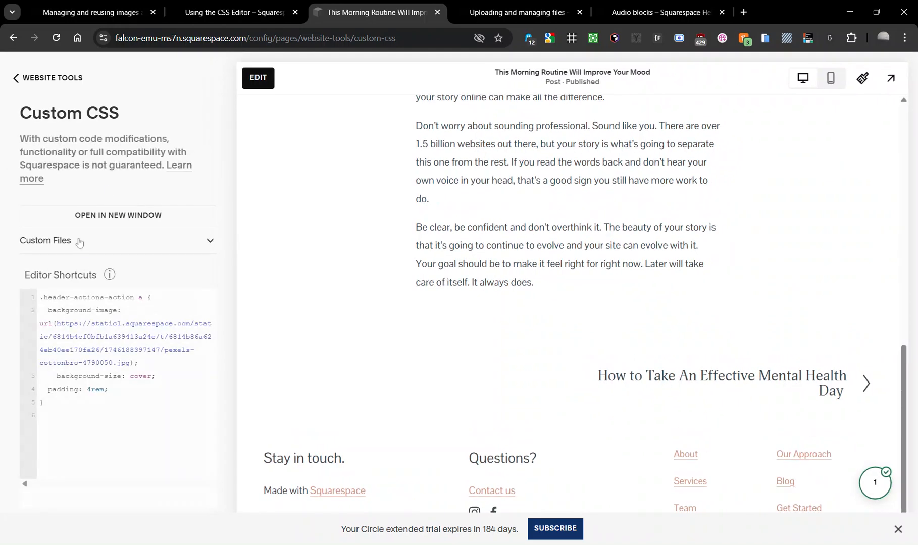
pyautogui.click(83, 242)
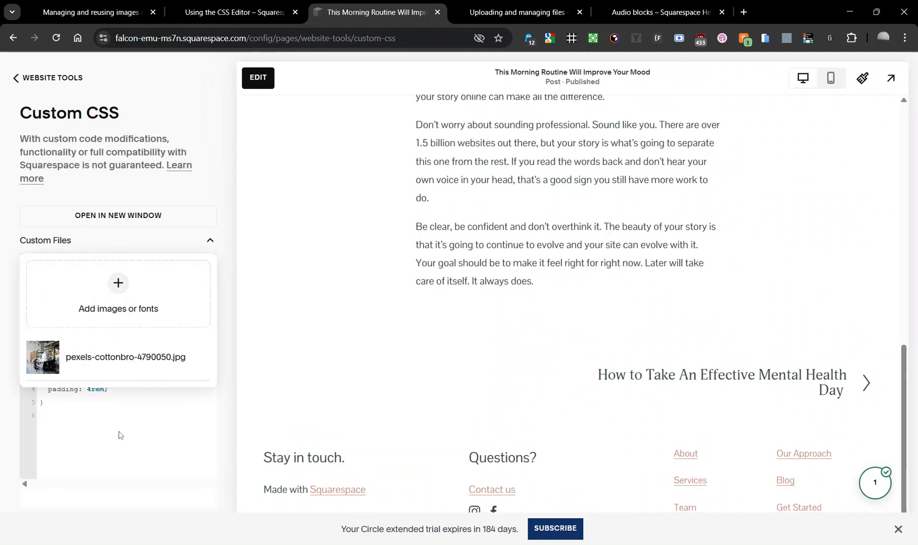
pyautogui.click(121, 435)
# - Leave Custom CSS and open the Asset Library to view its files and folders
pyautogui.click(48, 79)
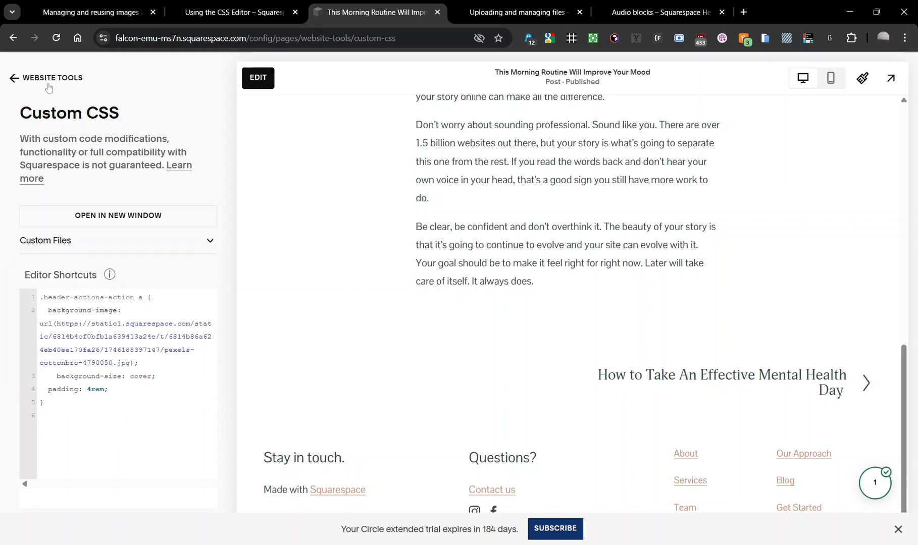
pyautogui.click(30, 79)
pyautogui.click(41, 194)
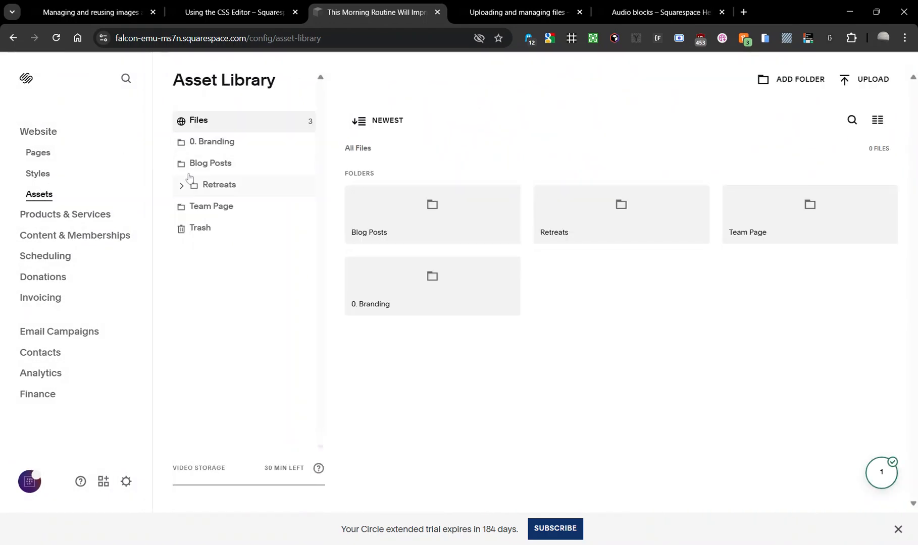
pyautogui.moveTo(583, 209)
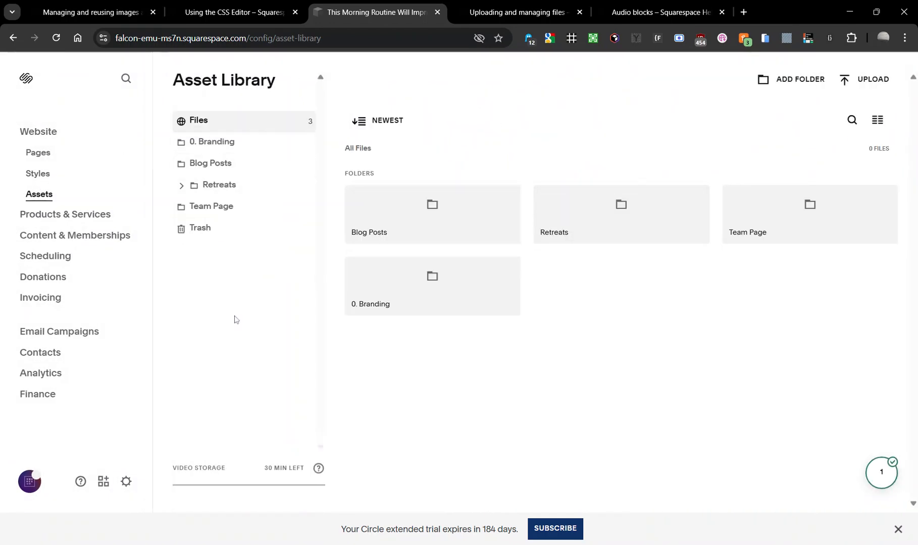